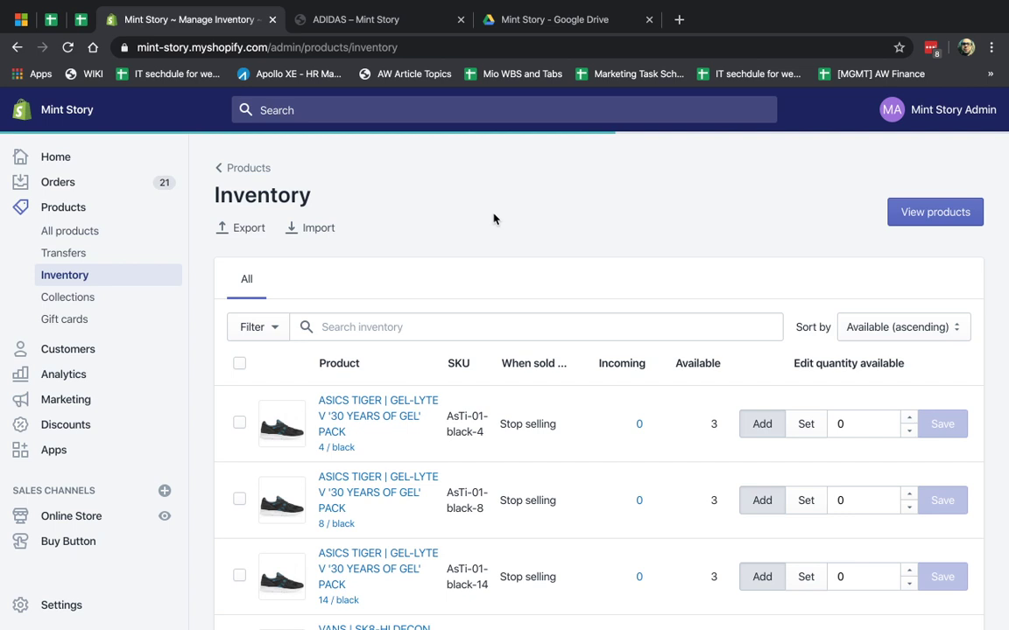
- Open the All products list showing the Adidas items with their stock counts, types and vendors
click(81, 230)
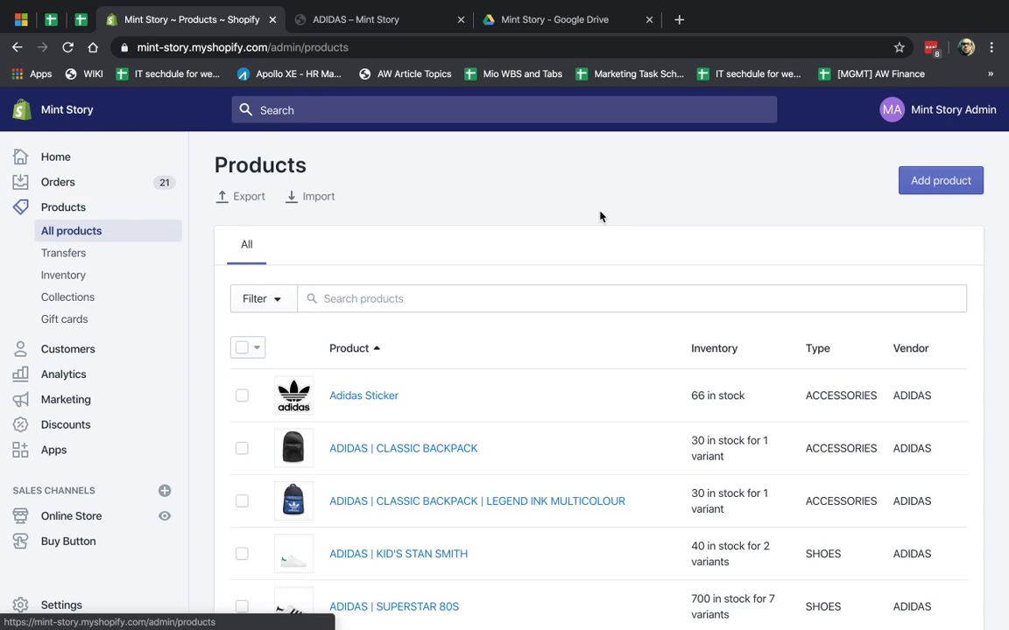
- Open the Adidas Sticker product and check its inventory of 66 available at MyOffice1
click(361, 396)
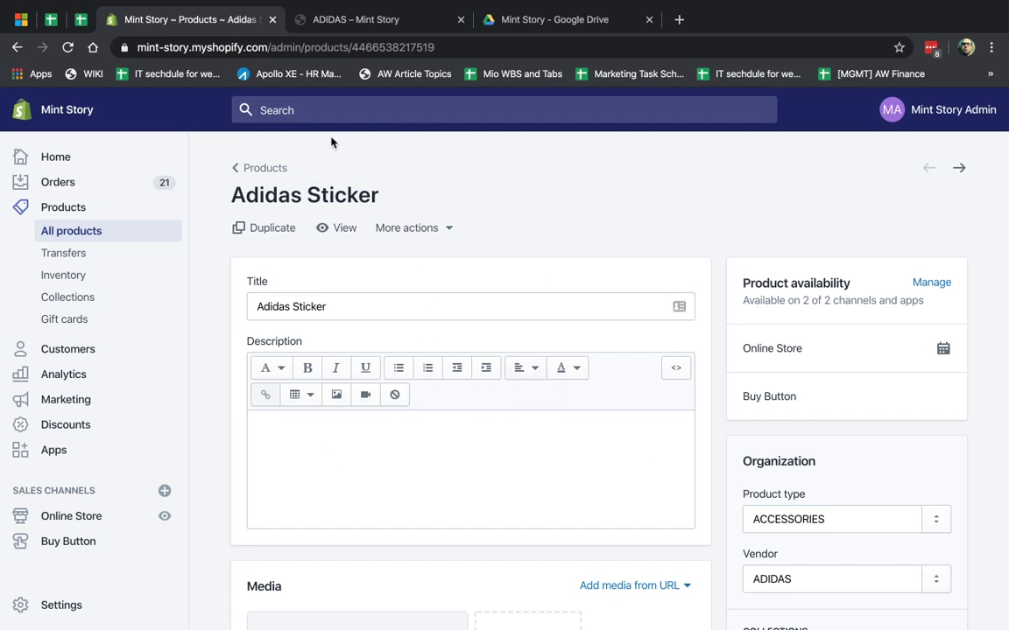
scroll(579, 375, down, 7)
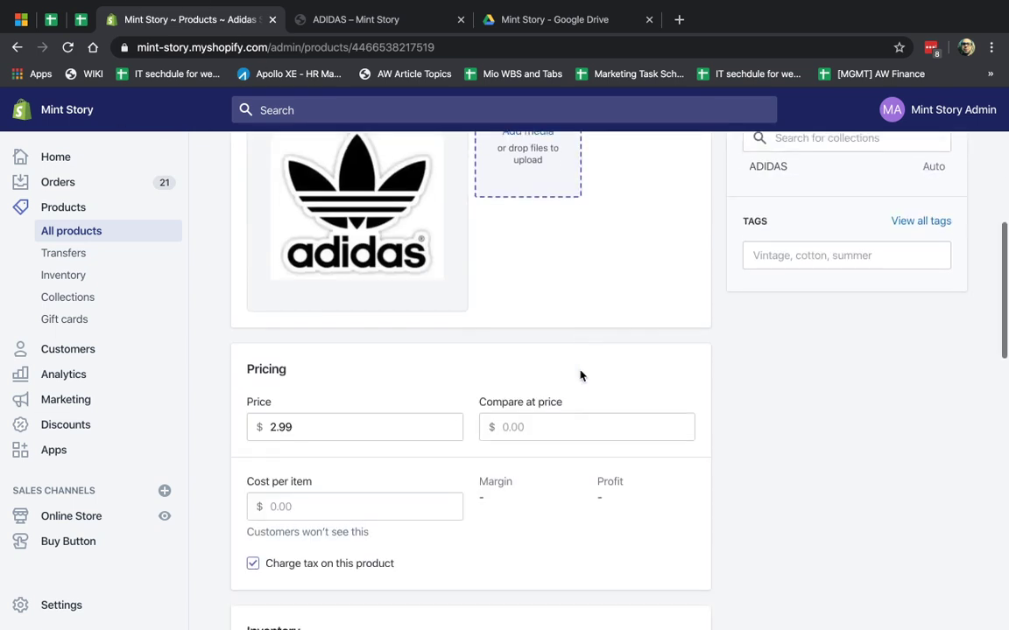
scroll(580, 375, down, 5)
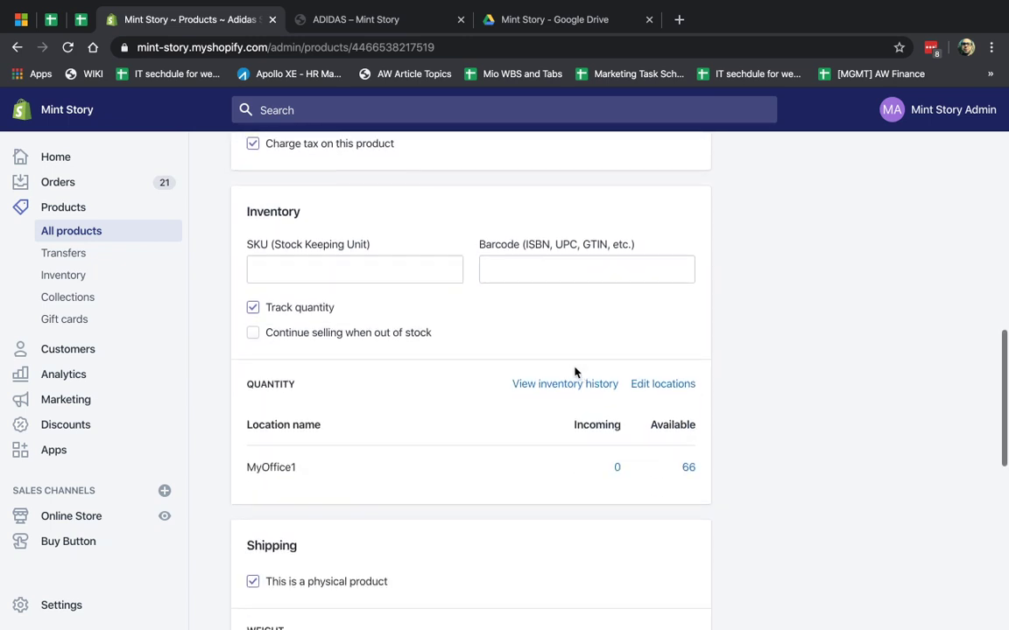
drag(246, 201, 327, 214)
click(327, 214)
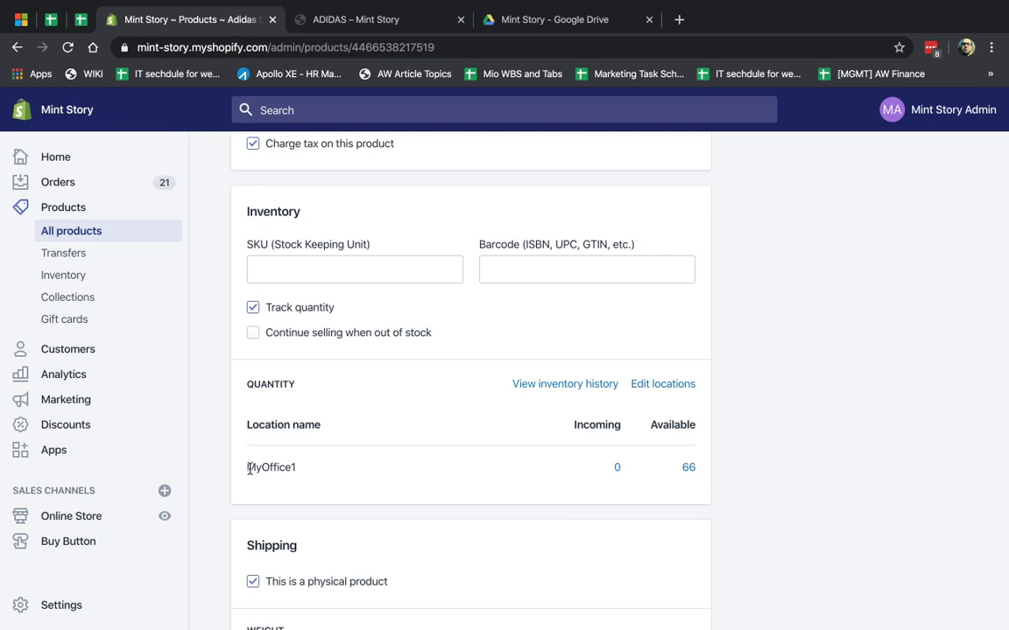
double_click(281, 467)
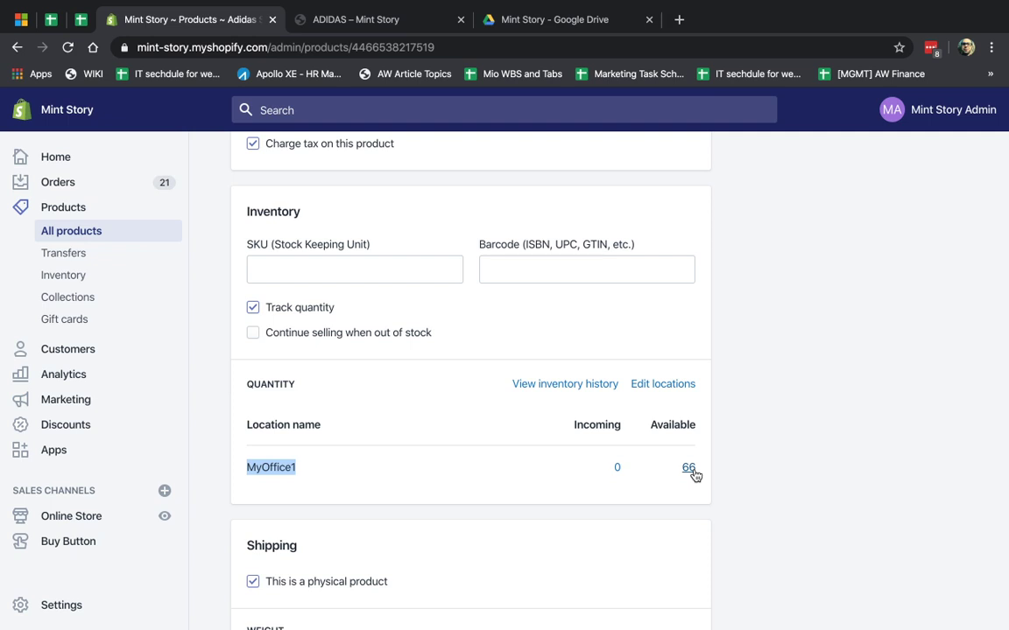
scroll(643, 475, up, 10)
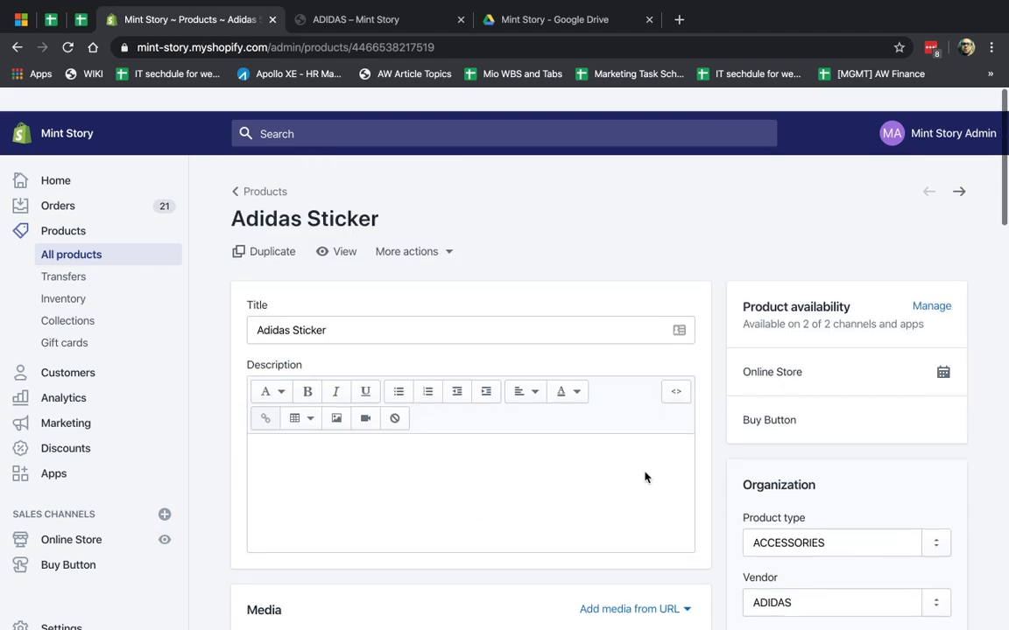
scroll(467, 469, down, 10)
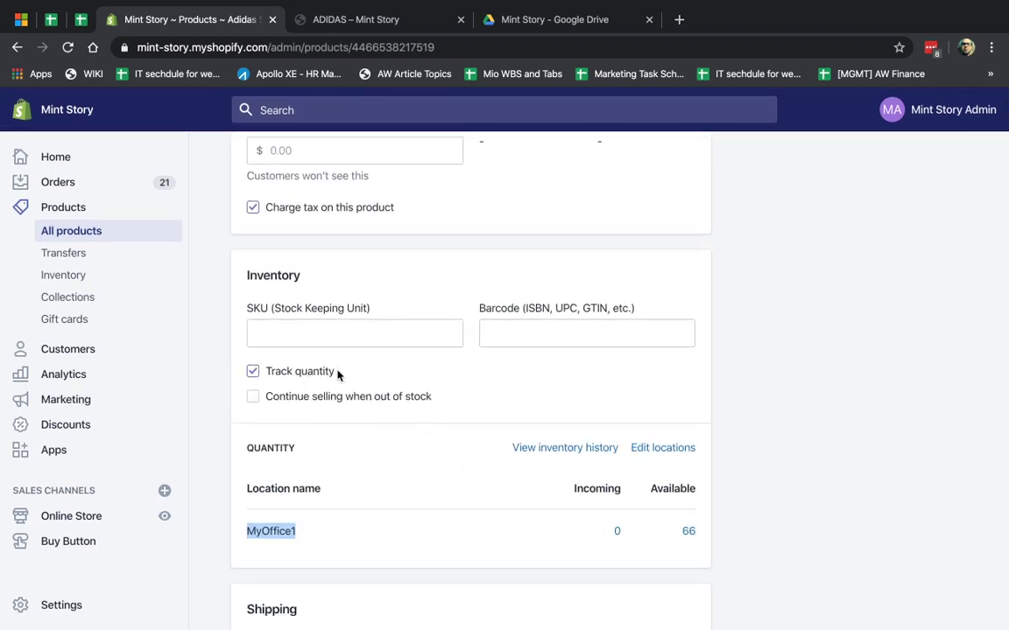
scroll(413, 471, down, 1)
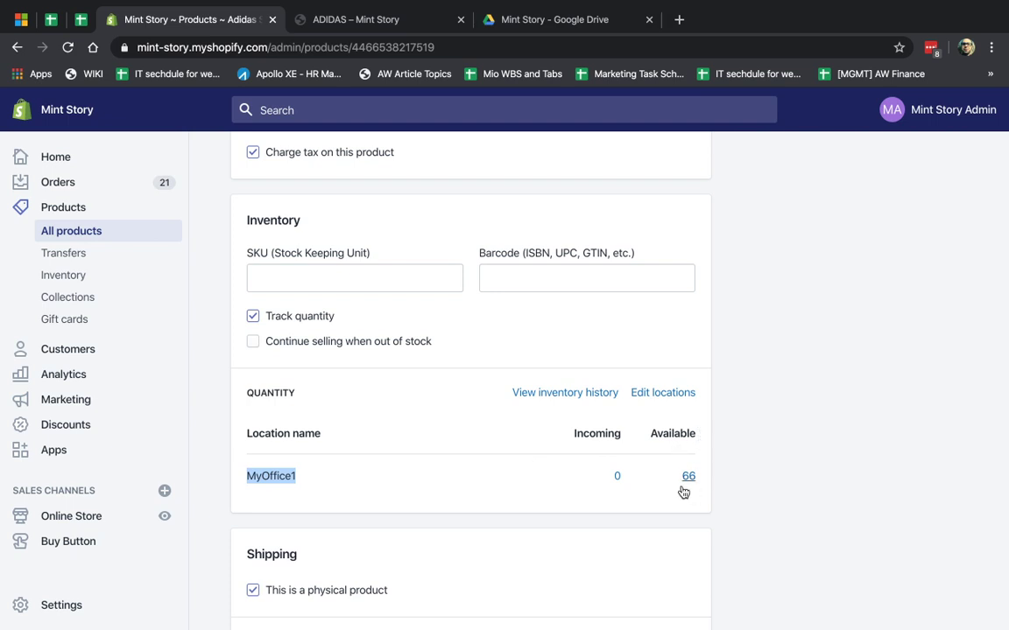
click(670, 394)
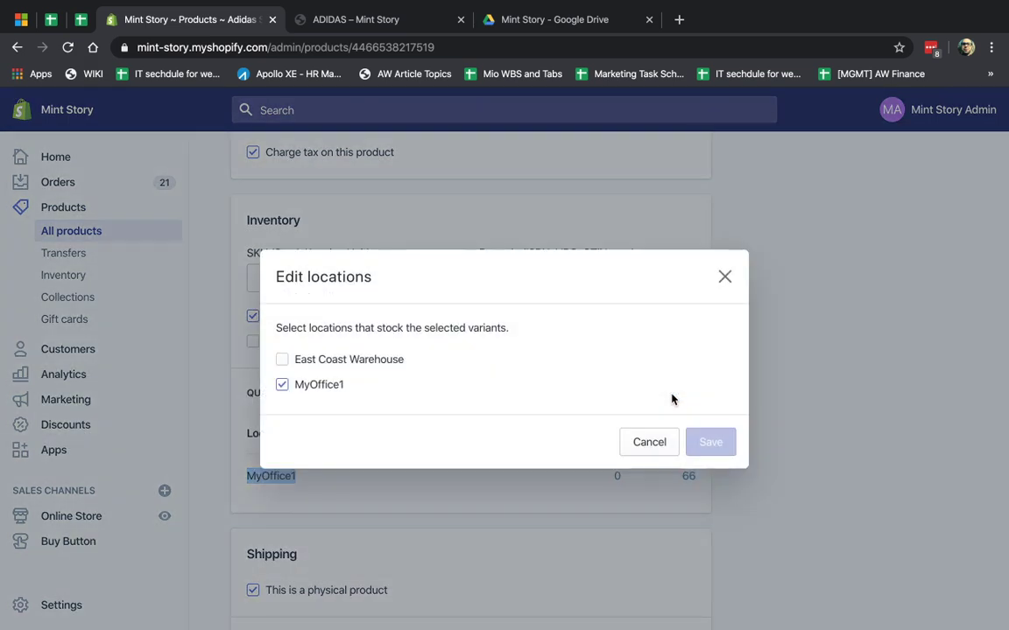
click(726, 278)
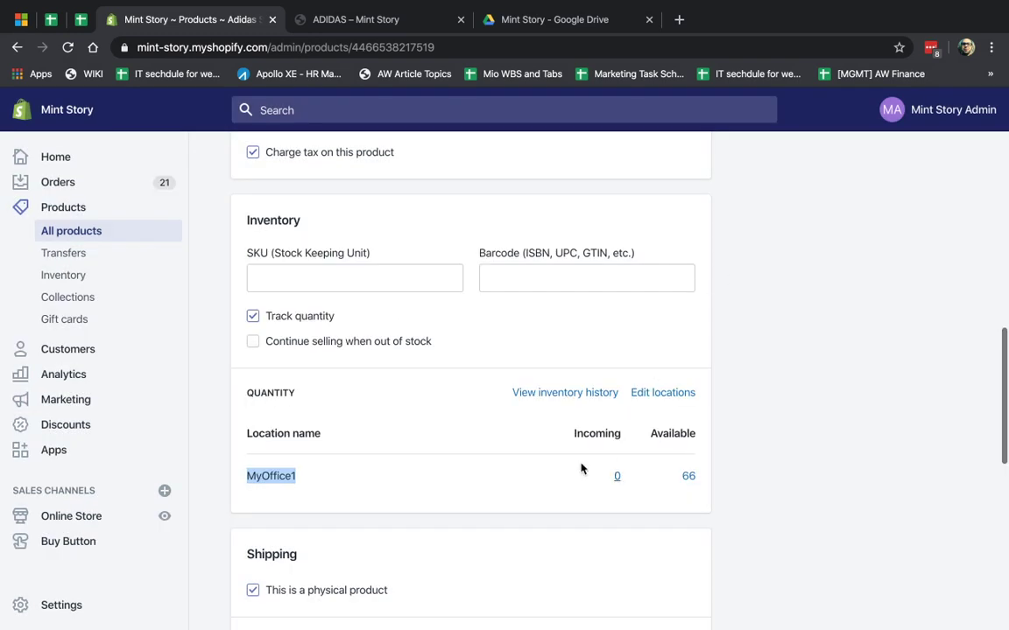
click(688, 477)
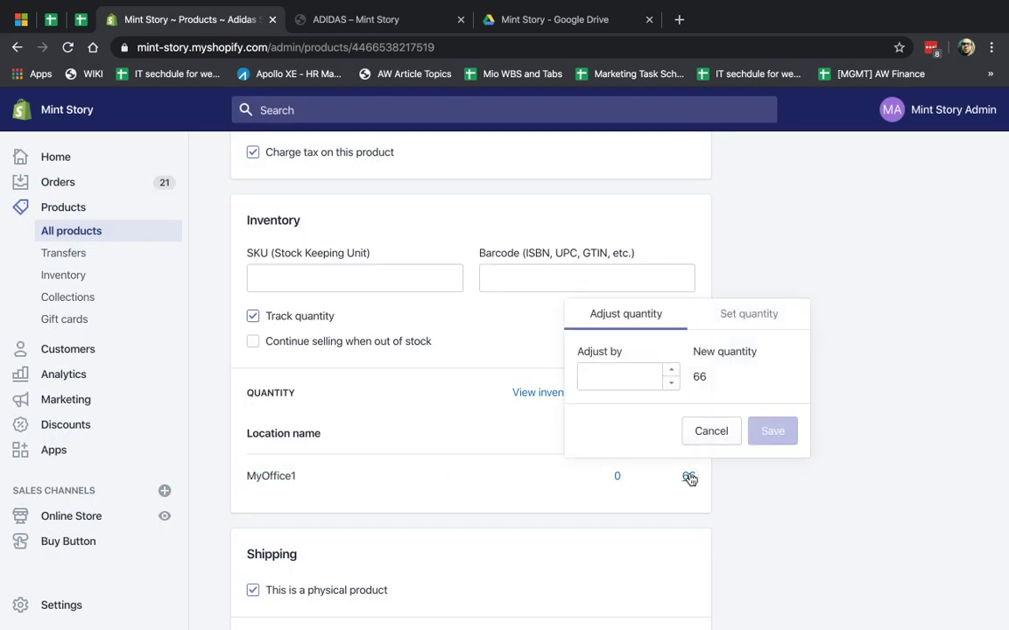
click(751, 317)
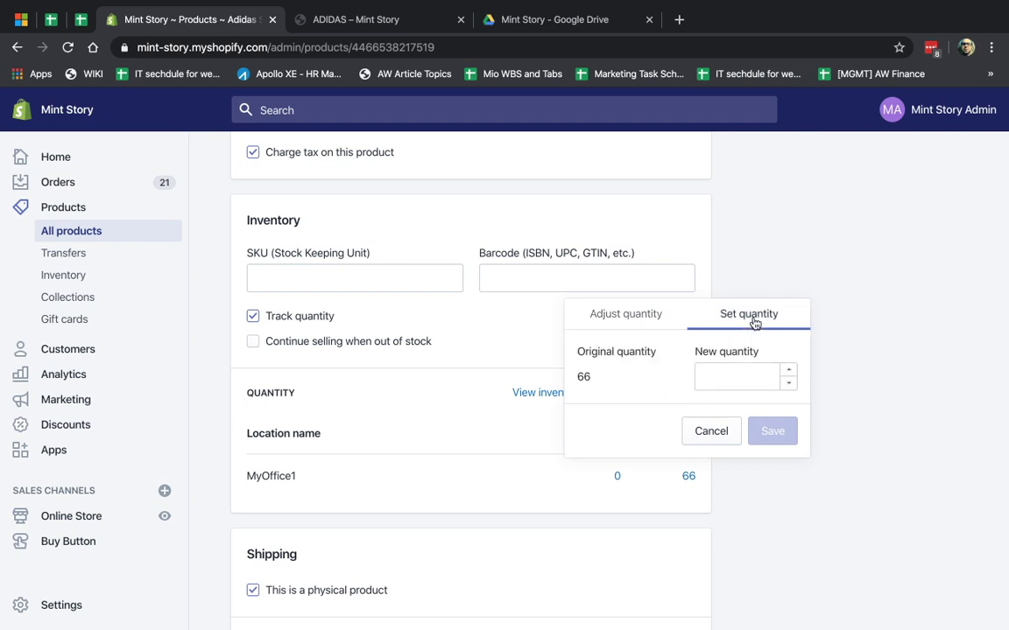
click(740, 378)
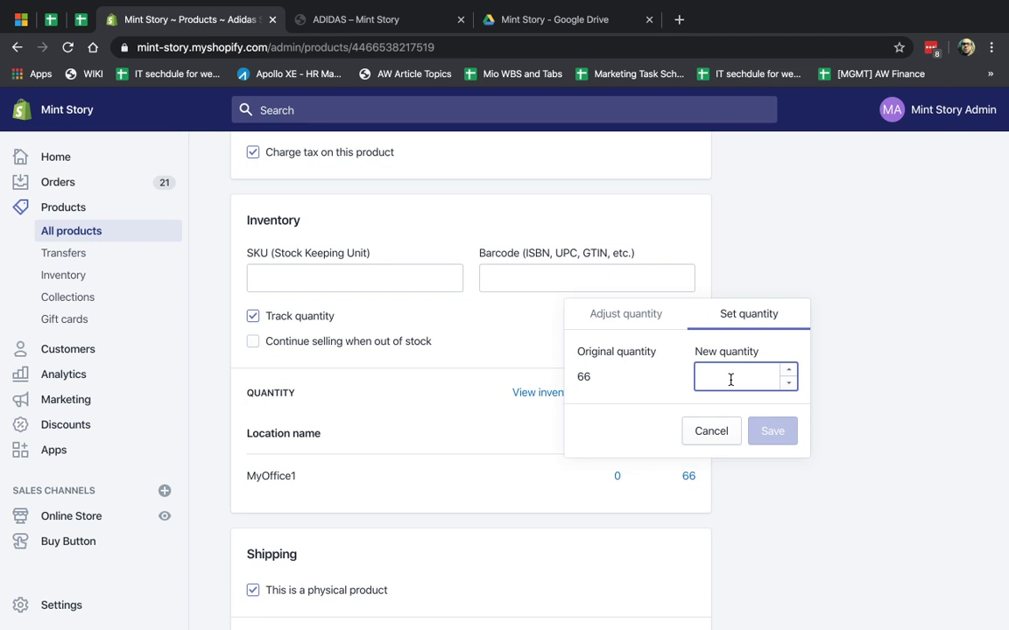
text(80)
click(648, 315)
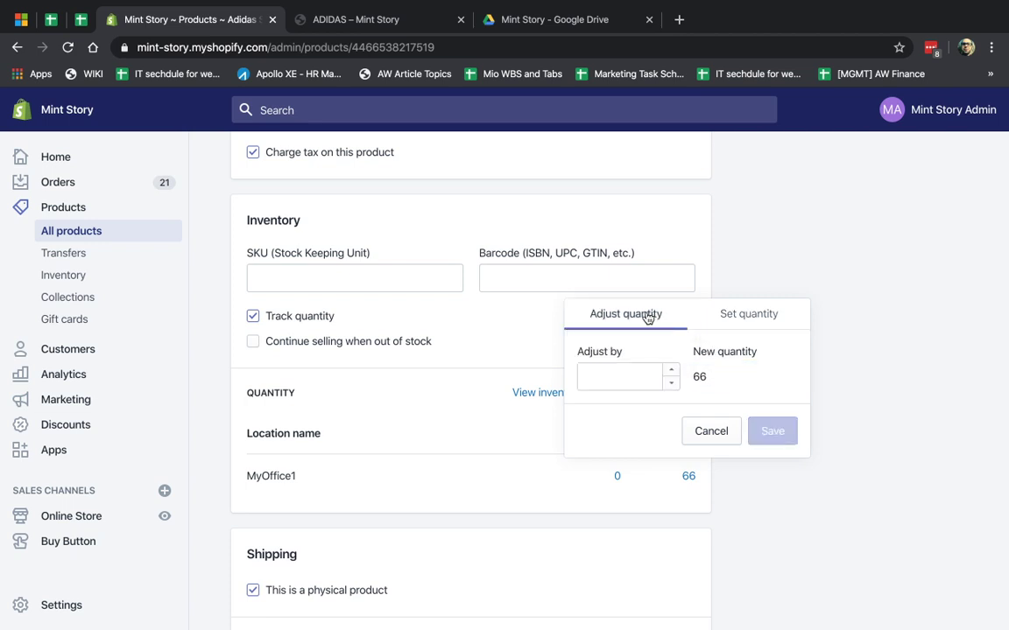
double_click(699, 376)
click(604, 378)
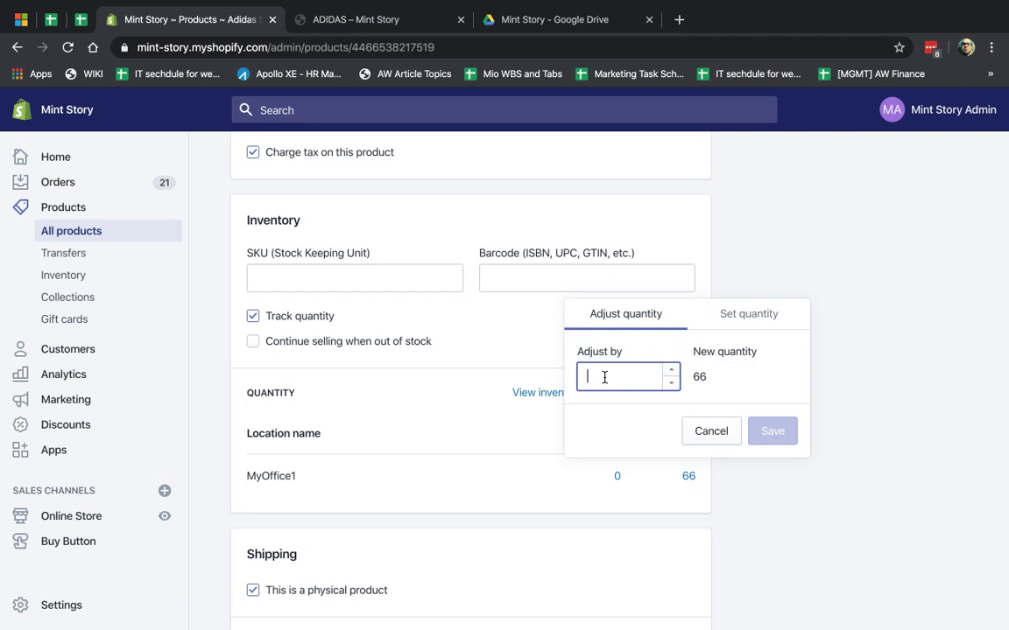
text(12)
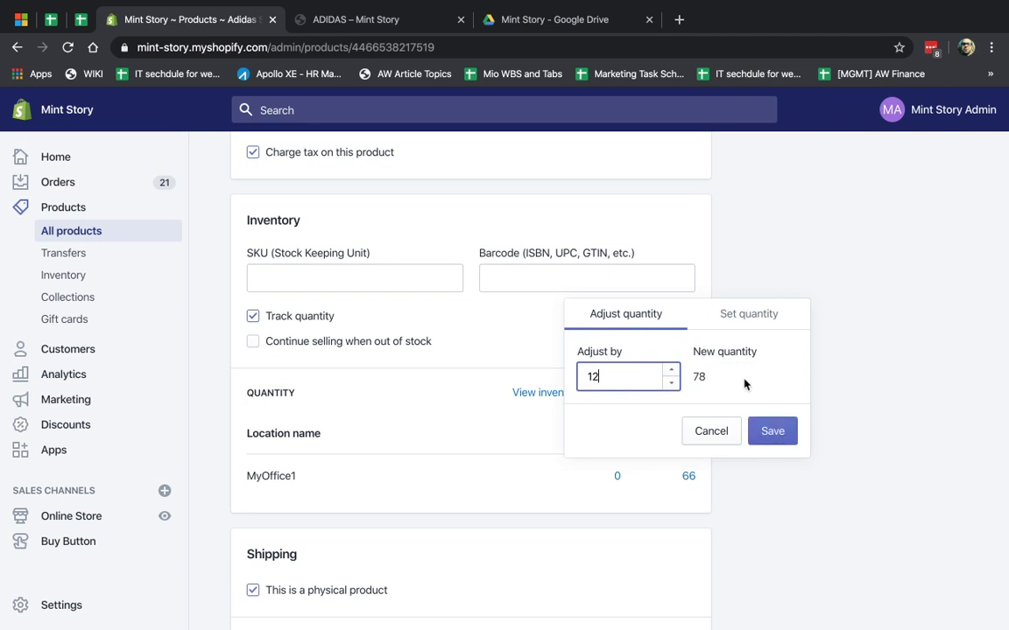
click(710, 431)
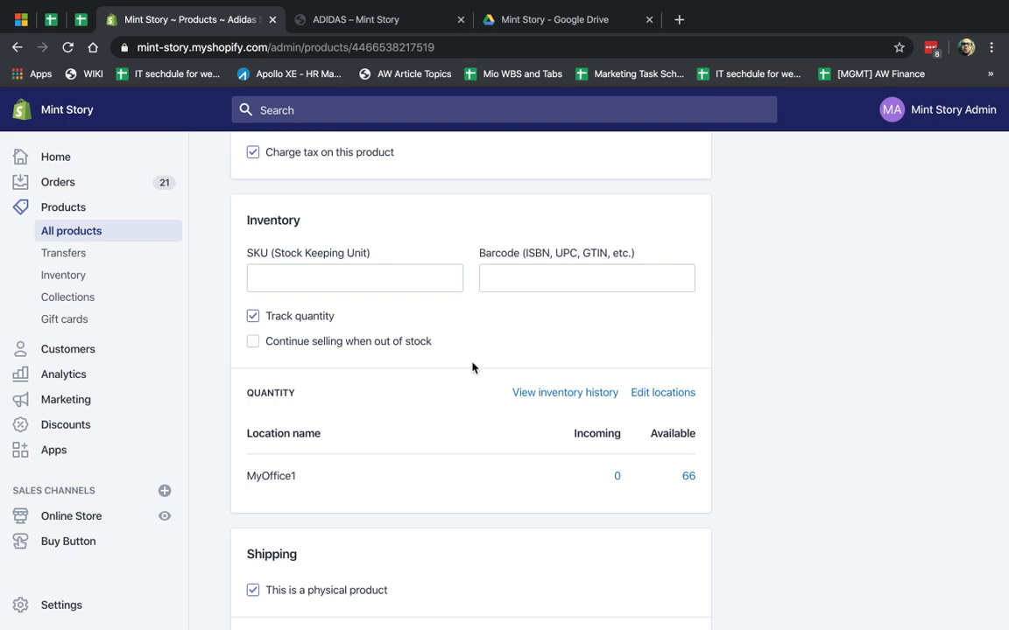
- Show inventory for MyOffice1 with the location tip dismissed, then go to store Settings
click(101, 277)
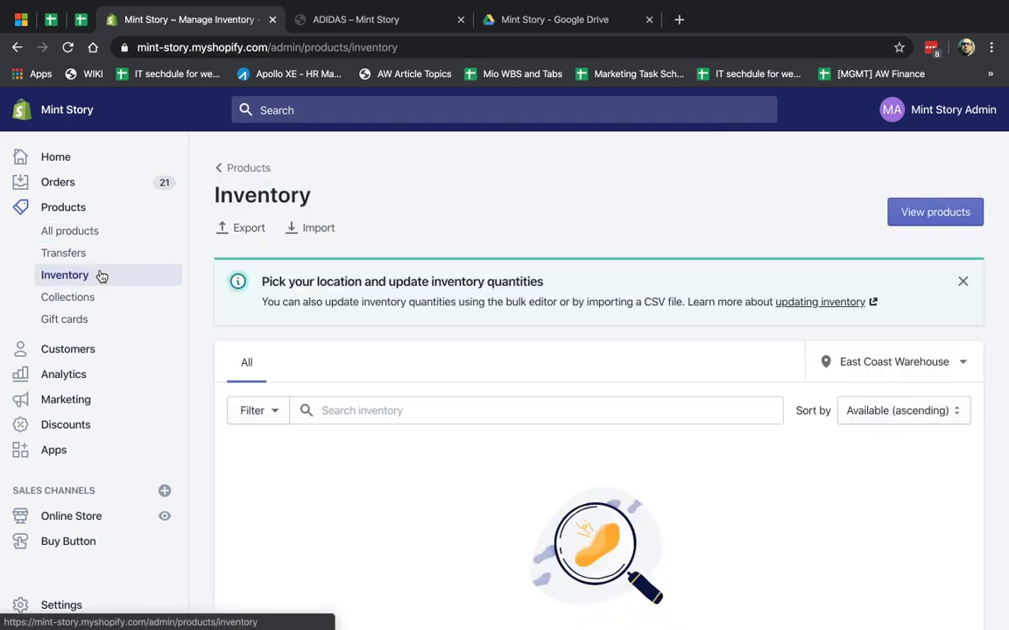
click(962, 281)
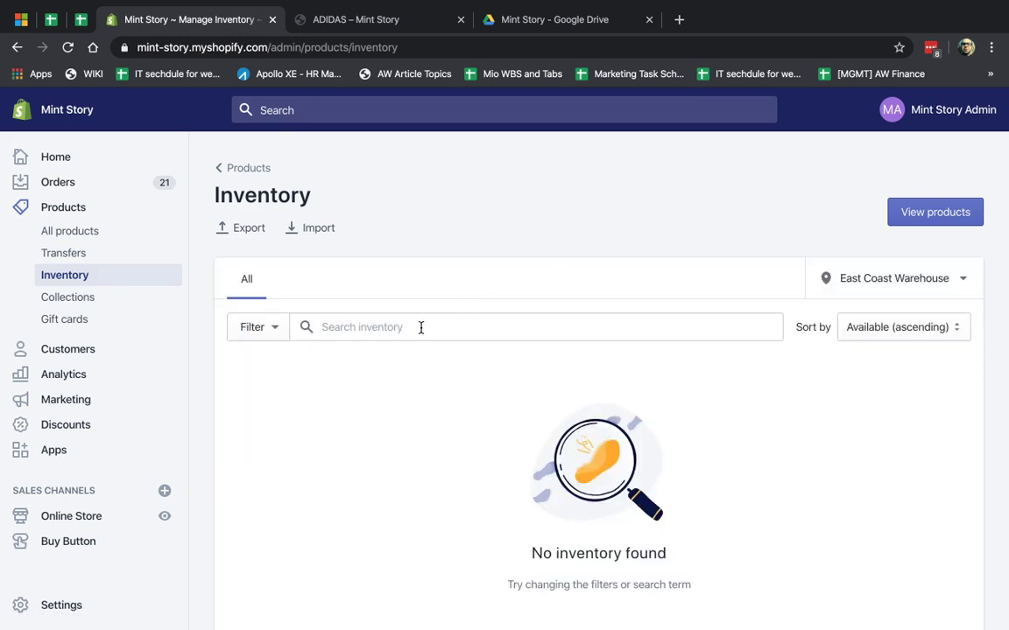
click(892, 280)
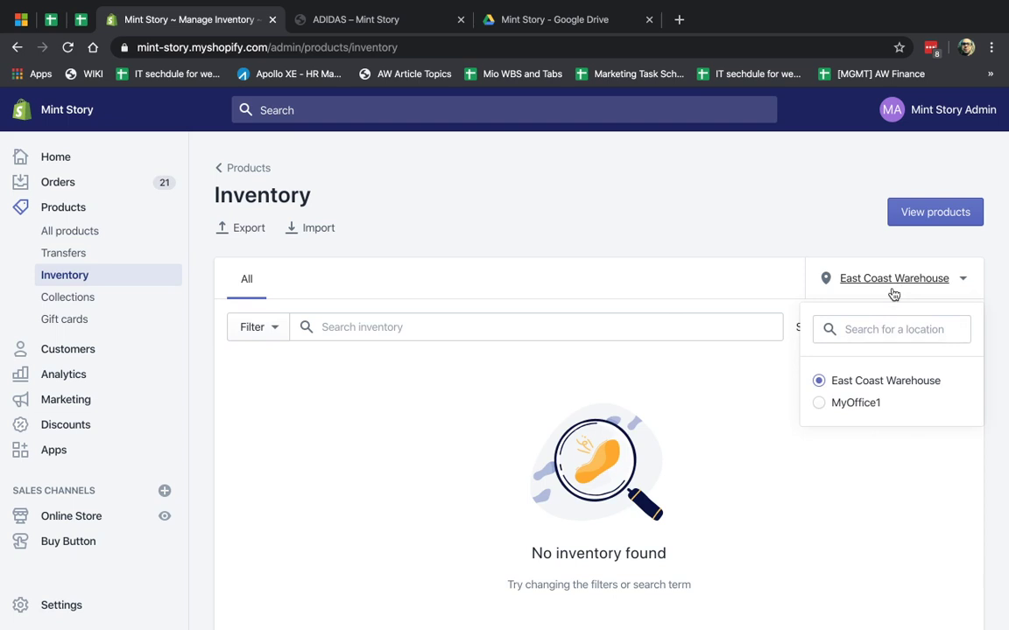
click(865, 401)
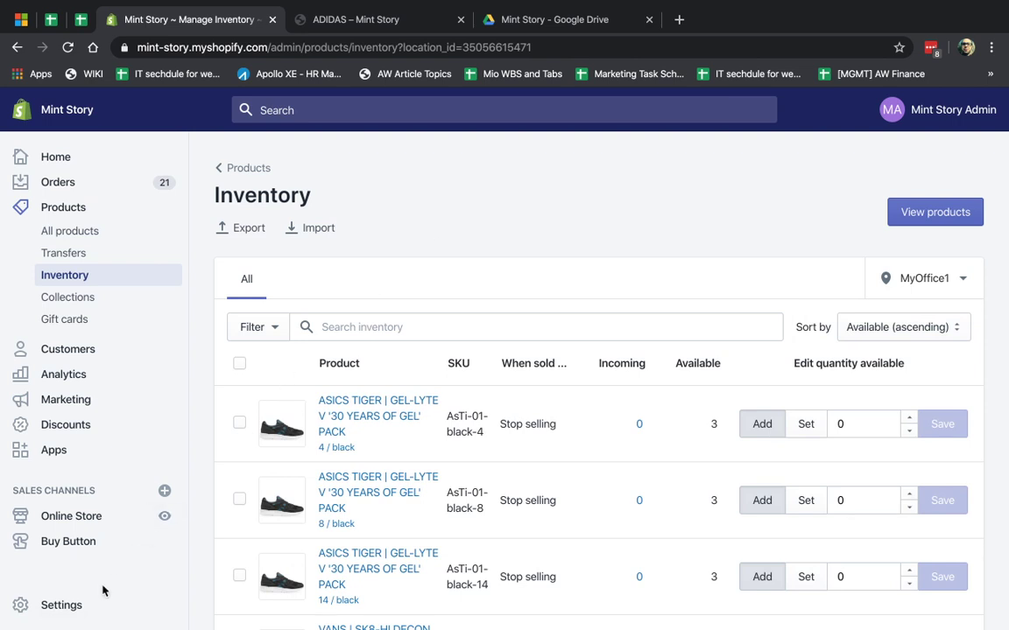
click(68, 607)
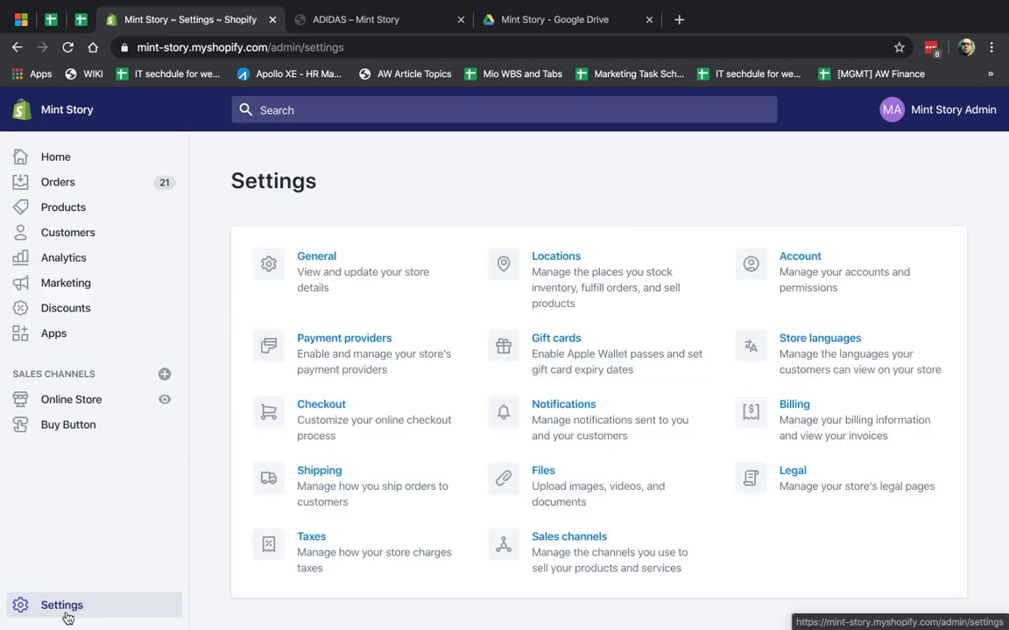
- Review the East Coast Warehouse and default MyOffice1 locations, then return to MyOffice1 inventory
click(609, 283)
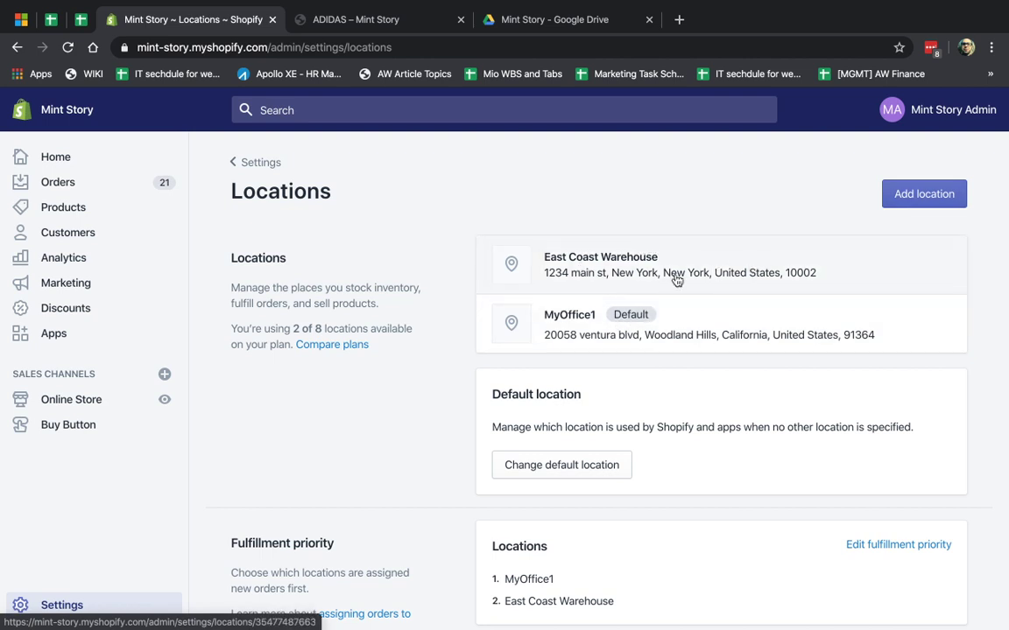
scroll(664, 389, down, 3)
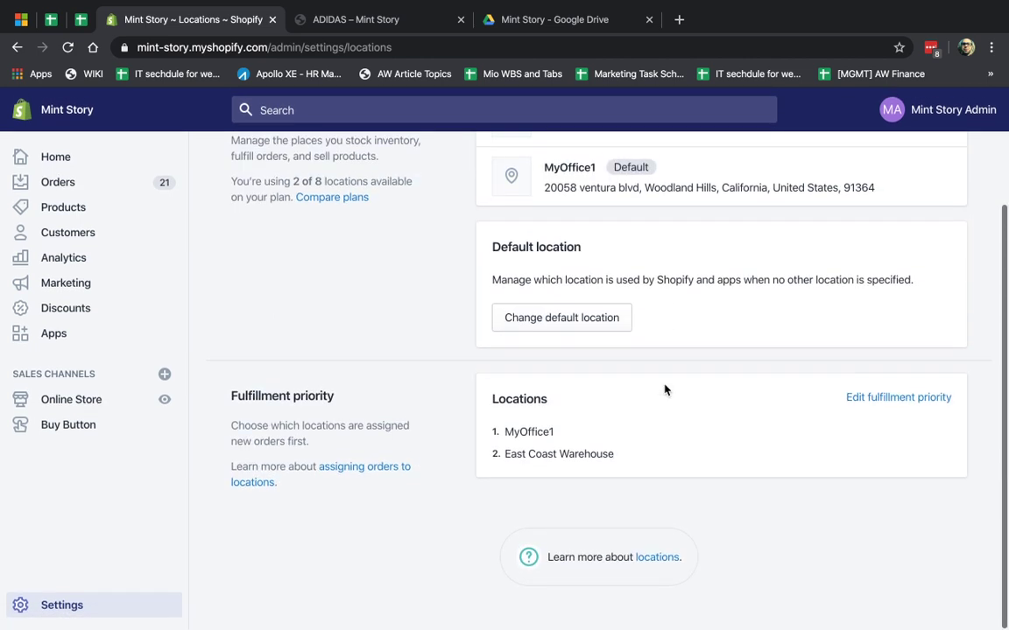
scroll(664, 389, up, 1)
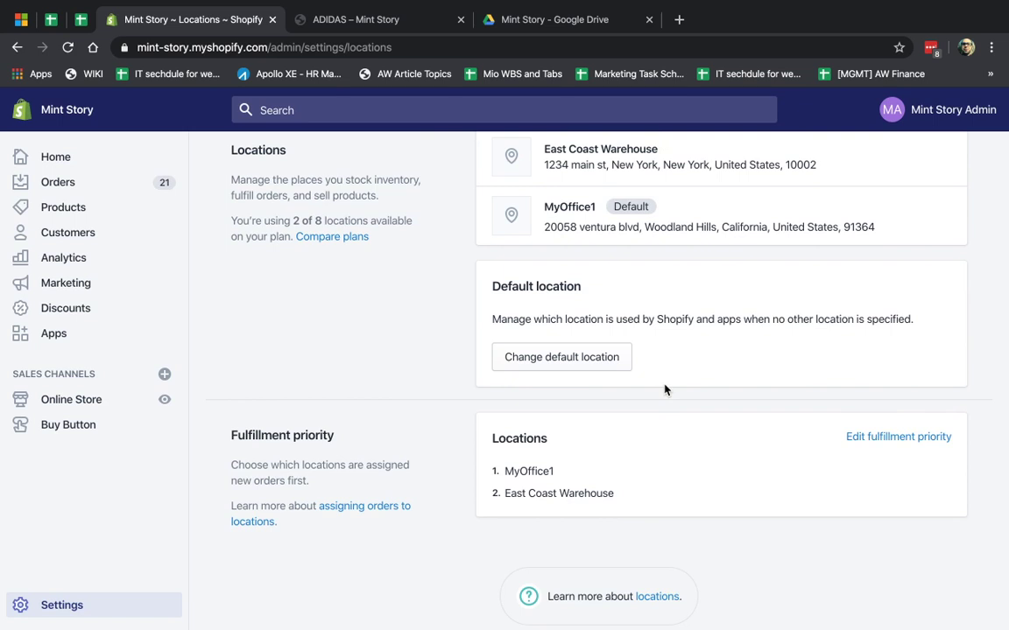
scroll(663, 390, up, 2)
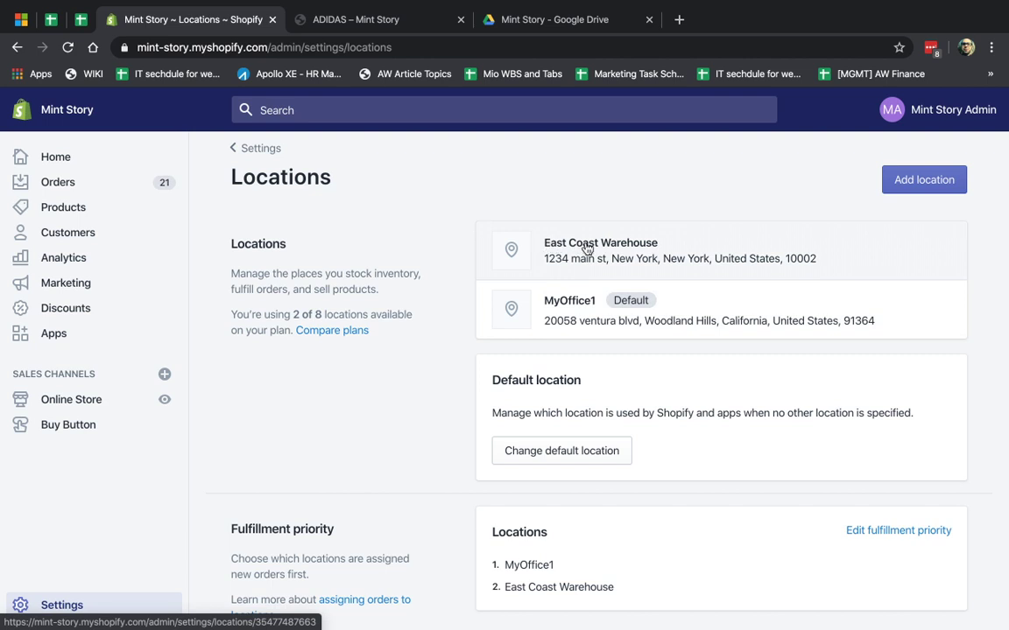
click(128, 210)
click(103, 277)
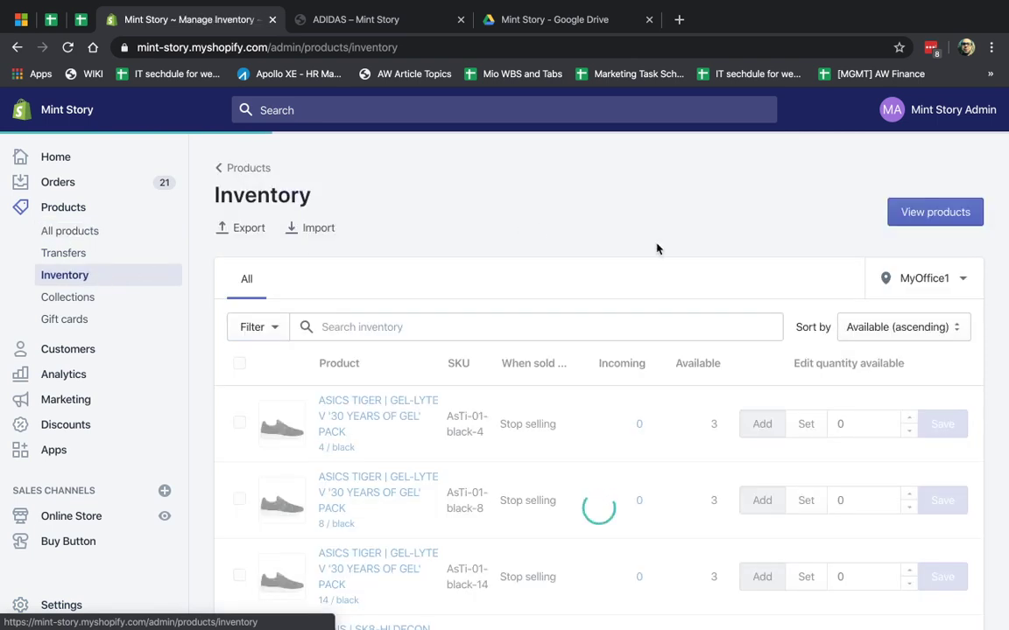
click(952, 284)
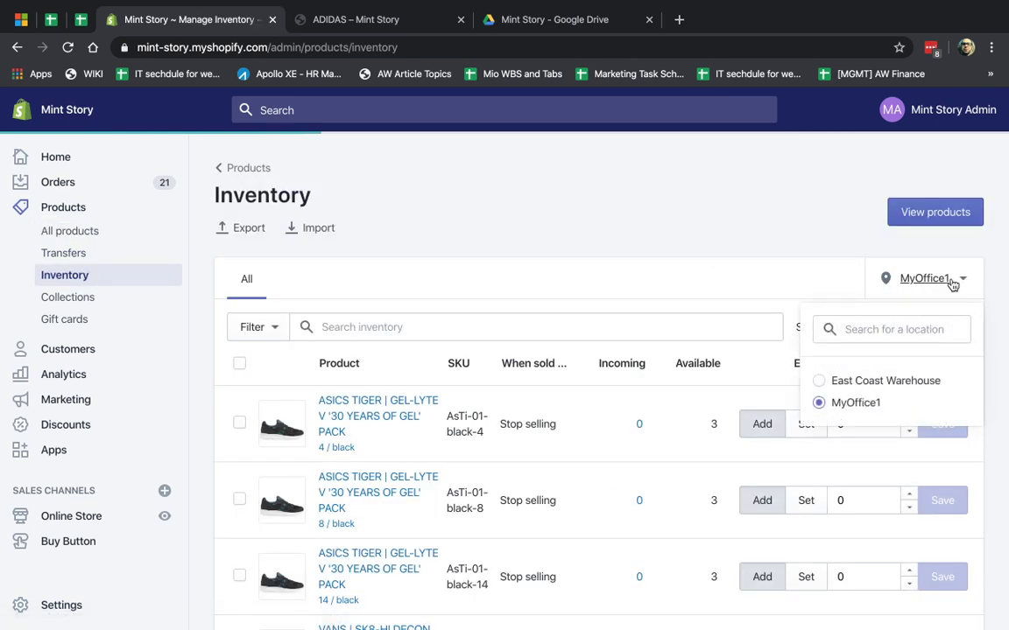
click(792, 259)
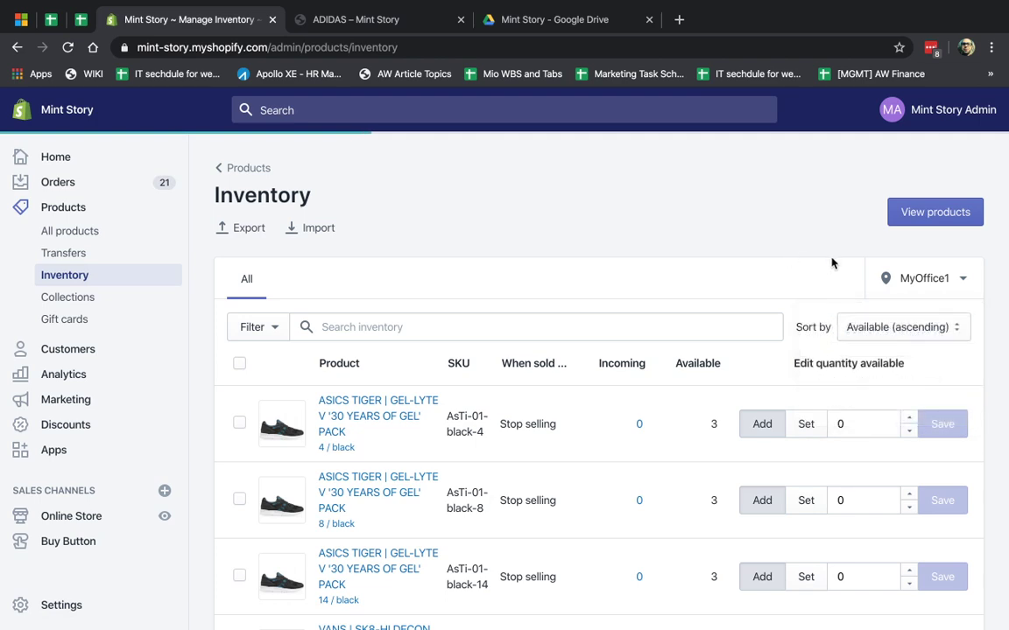
scroll(523, 421, down, 3)
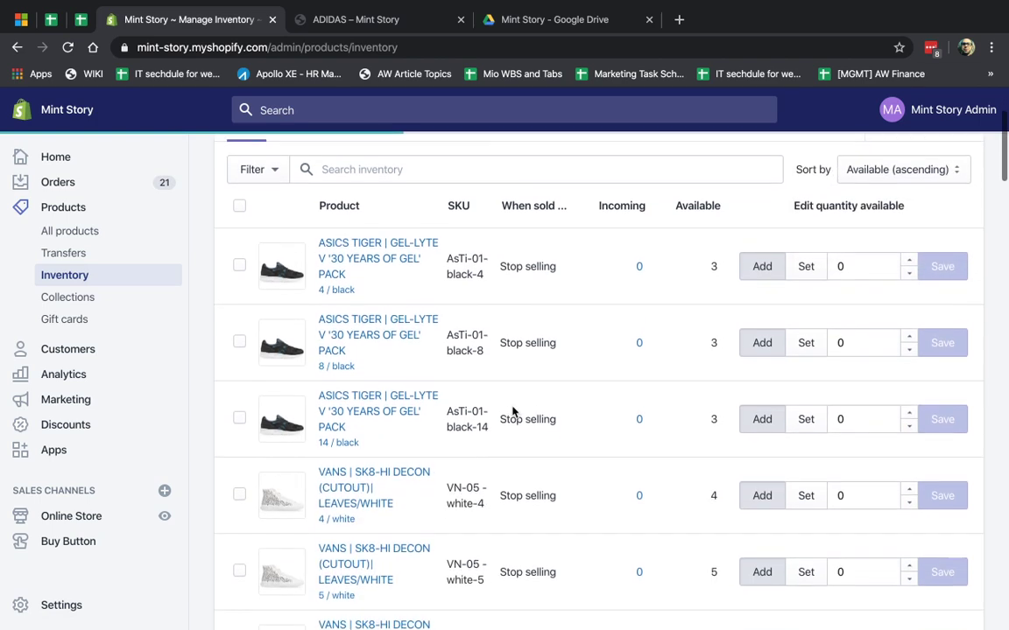
scroll(512, 412, up, 3)
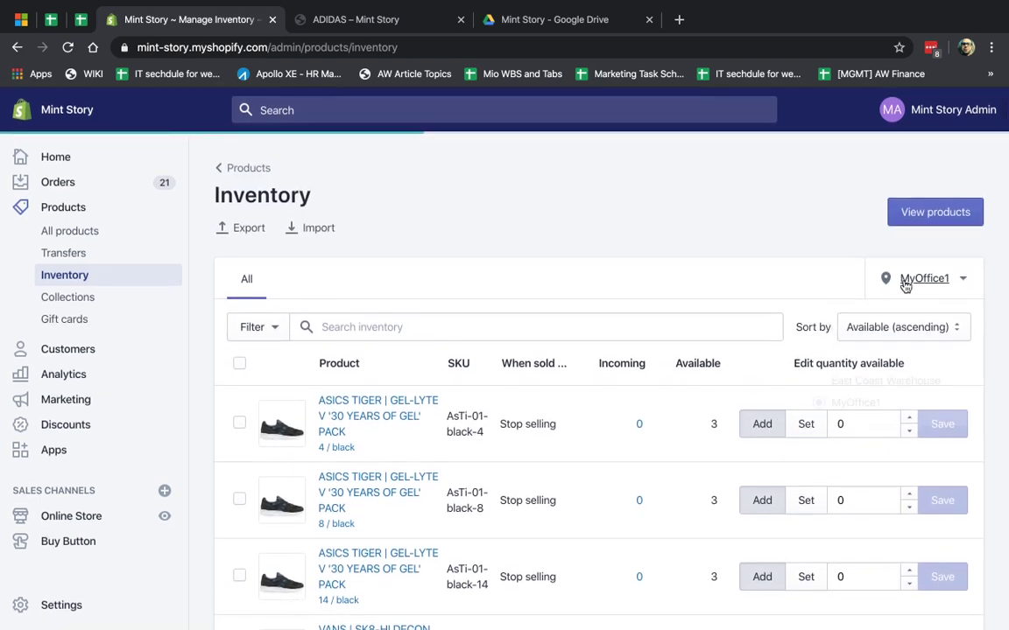
click(920, 278)
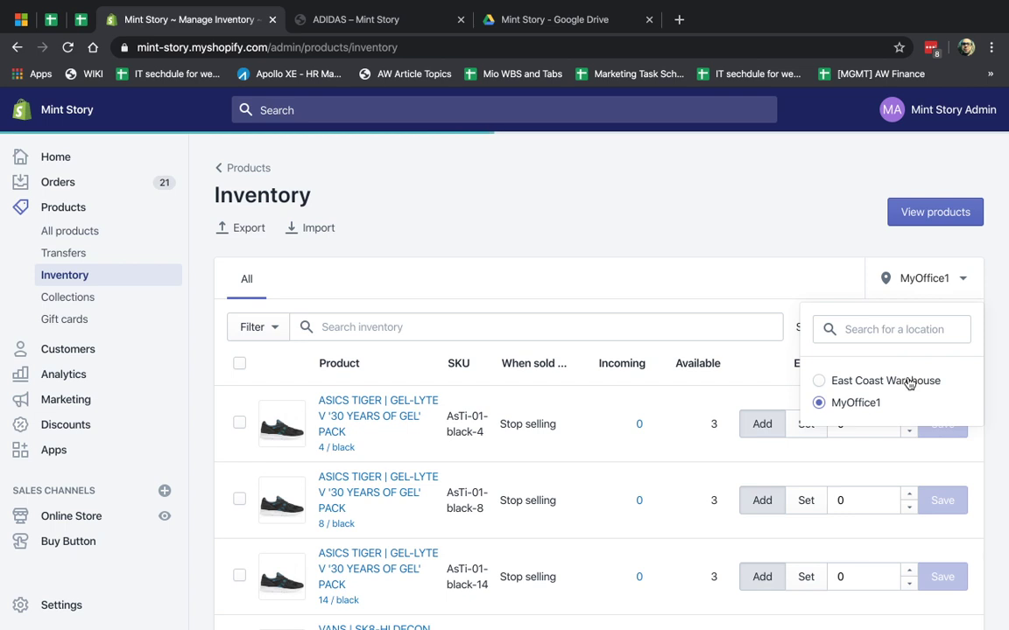
click(874, 267)
click(928, 278)
click(704, 187)
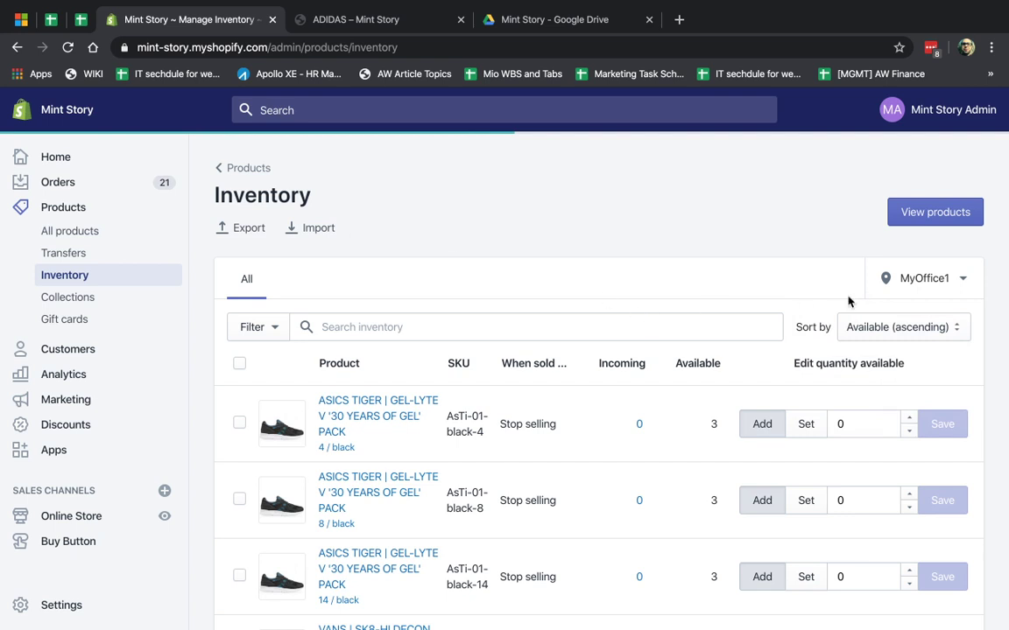
click(915, 278)
click(570, 258)
scroll(500, 387, down, 1)
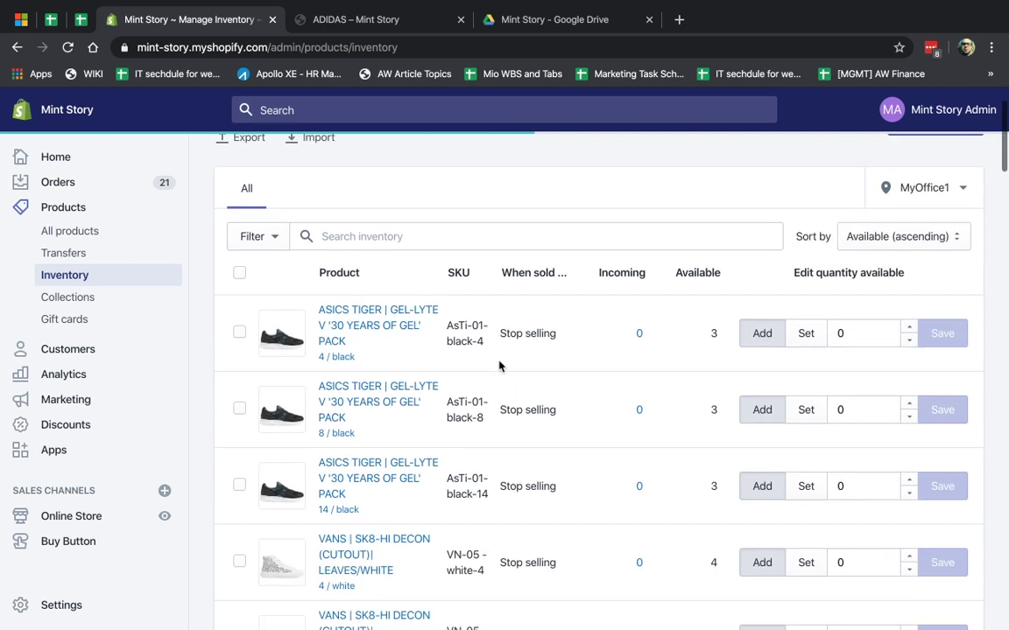
click(378, 237)
- Filter inventory to Adidas and add 5 units to Kid's Stan Smith 2 / white, saving 35
text(adidas)
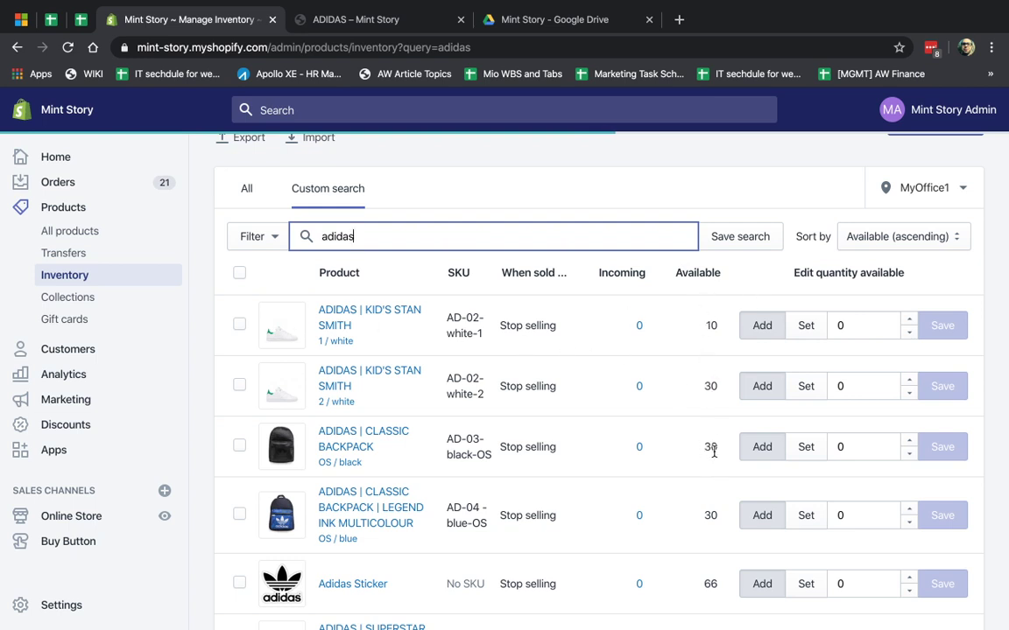
click(845, 323)
text(2)
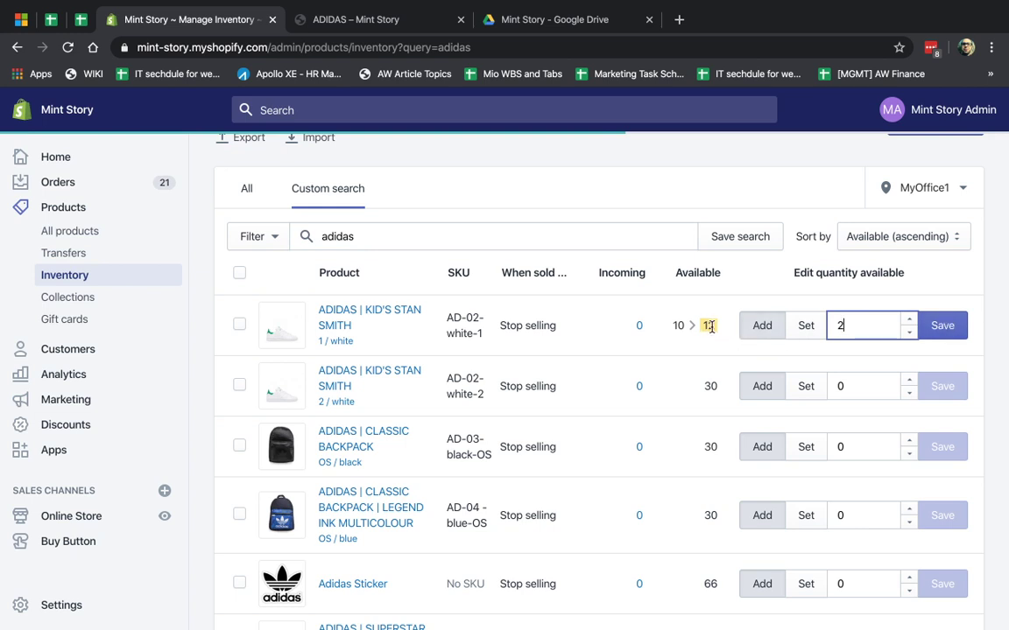
click(843, 383)
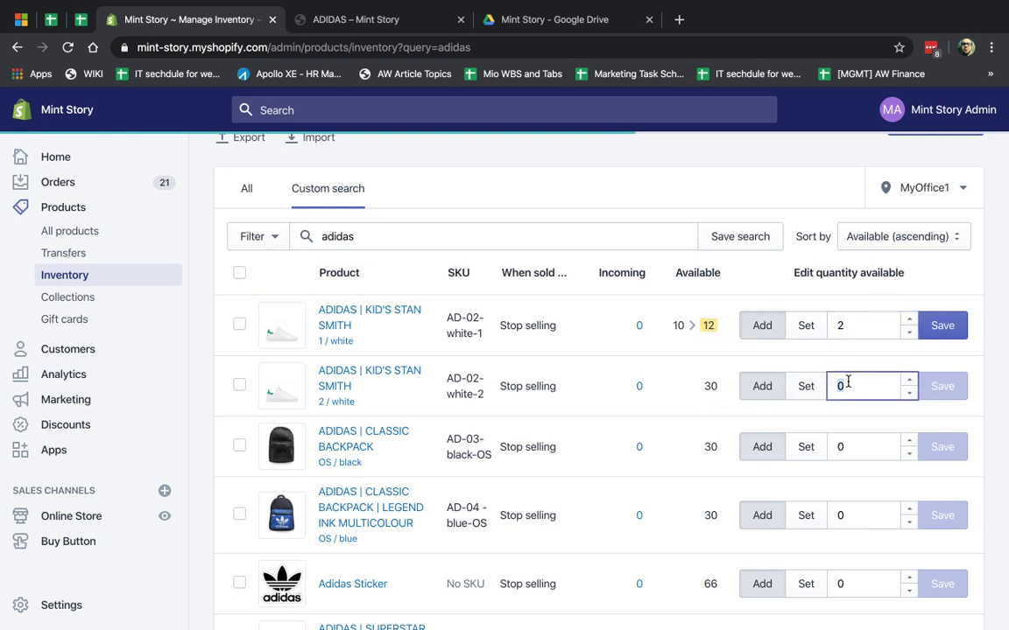
text(5)
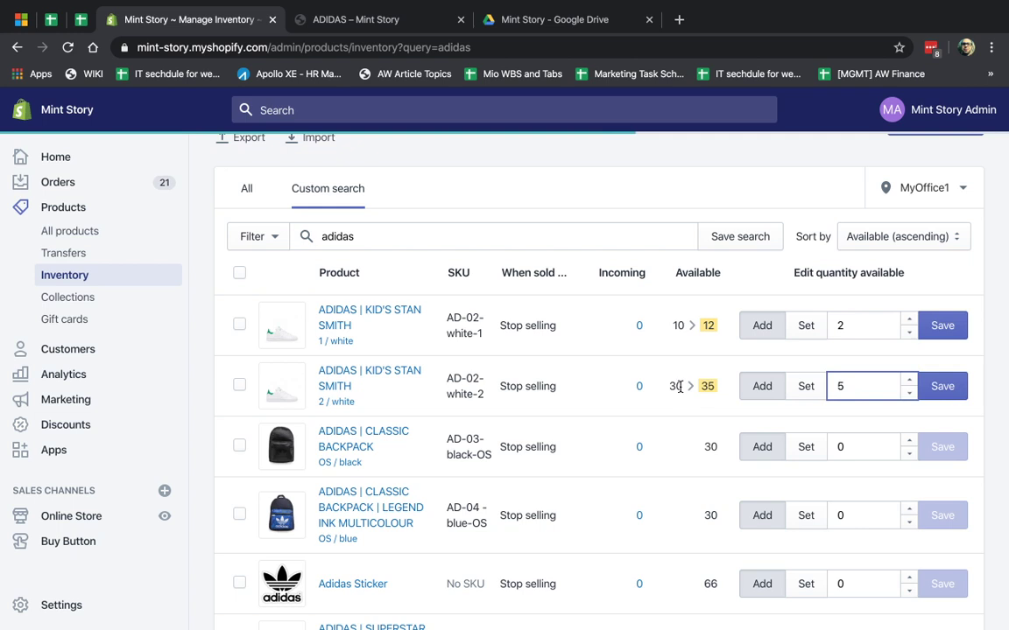
click(945, 389)
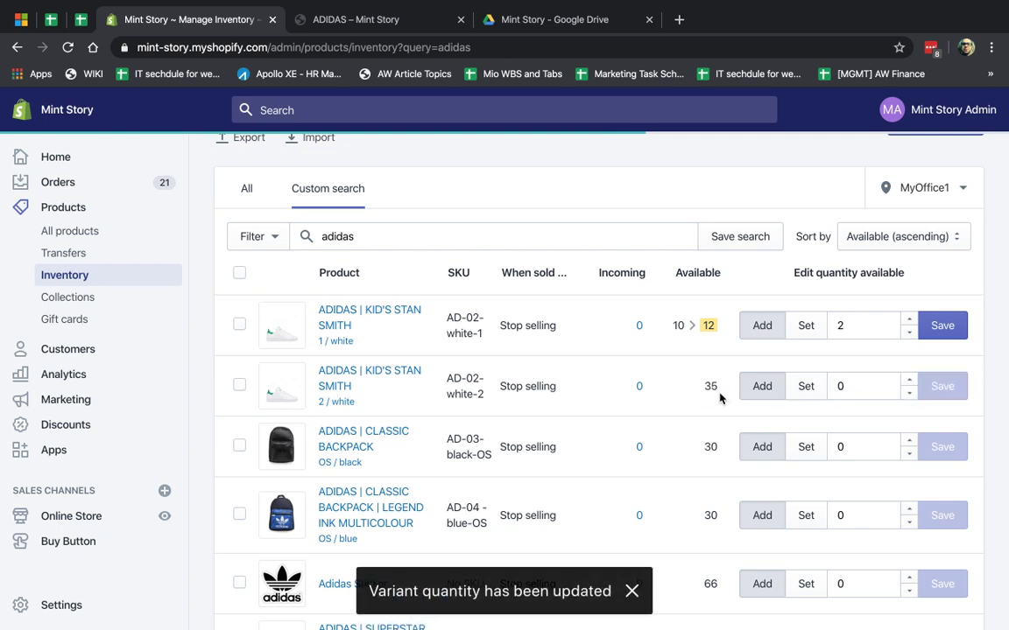
double_click(846, 325)
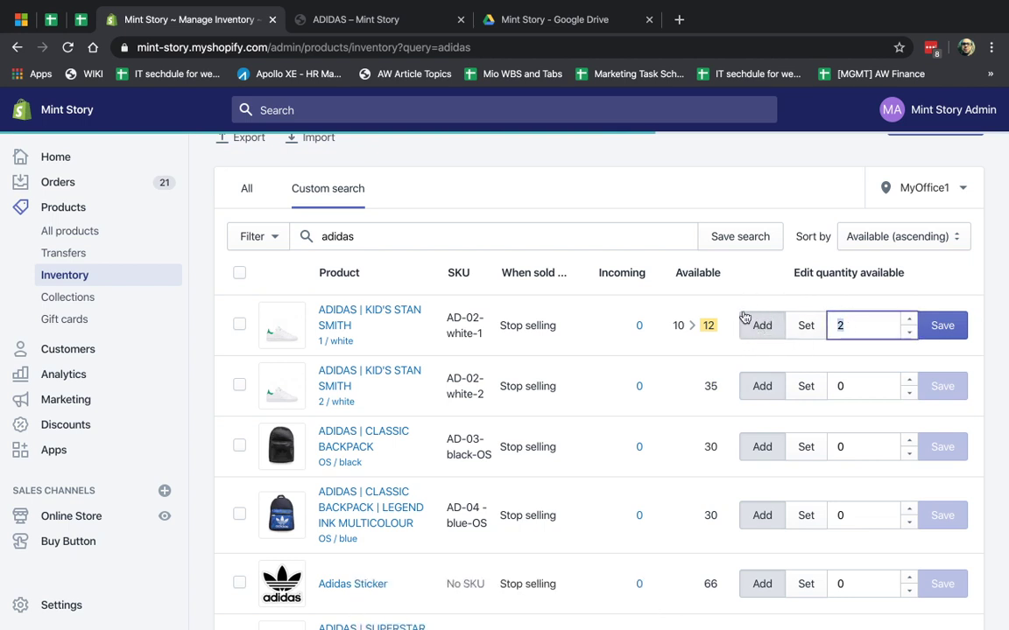
- Set Kid's Stan Smith 1 / white stock at MyOffice1 to exactly 2 and save it
click(802, 330)
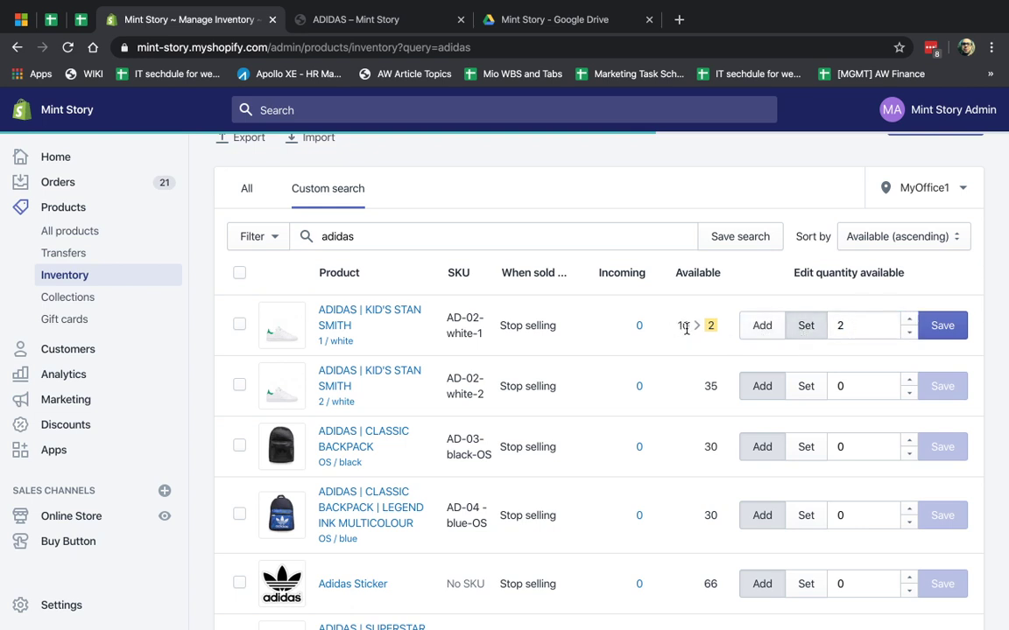
double_click(854, 322)
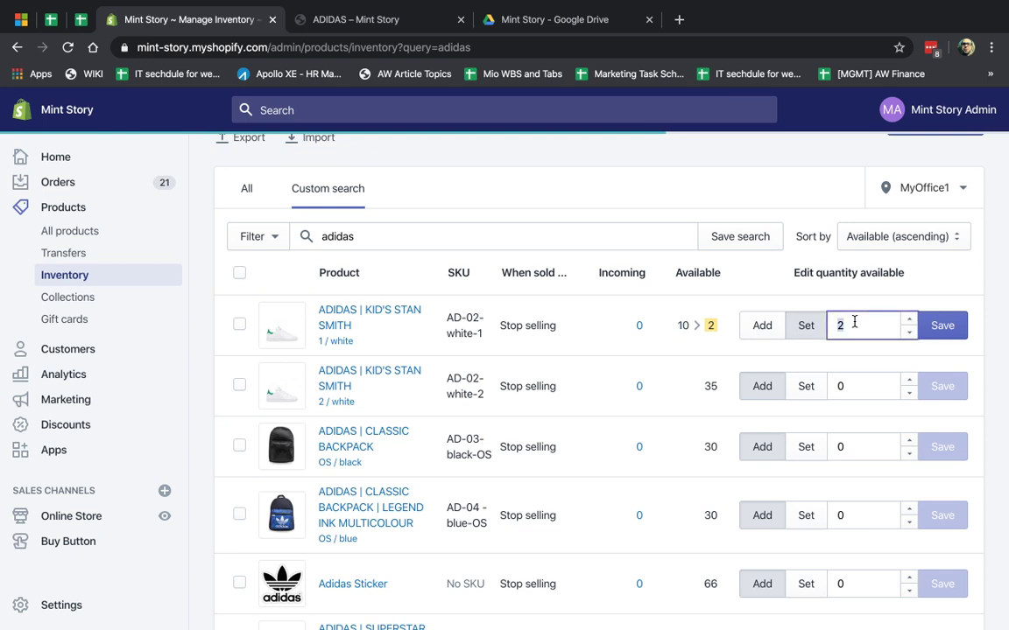
click(929, 326)
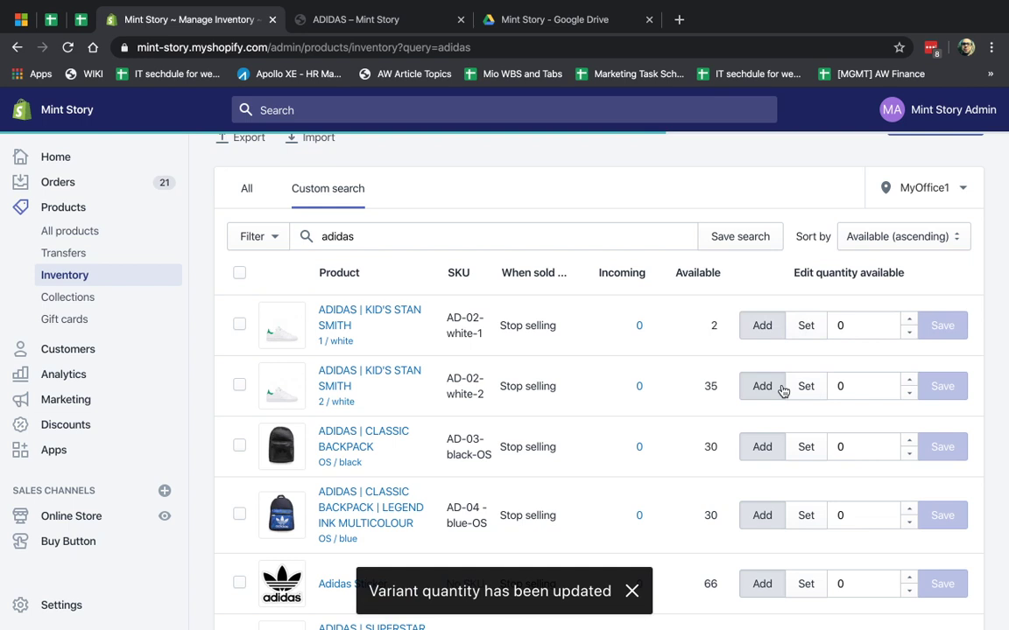
click(802, 388)
click(761, 387)
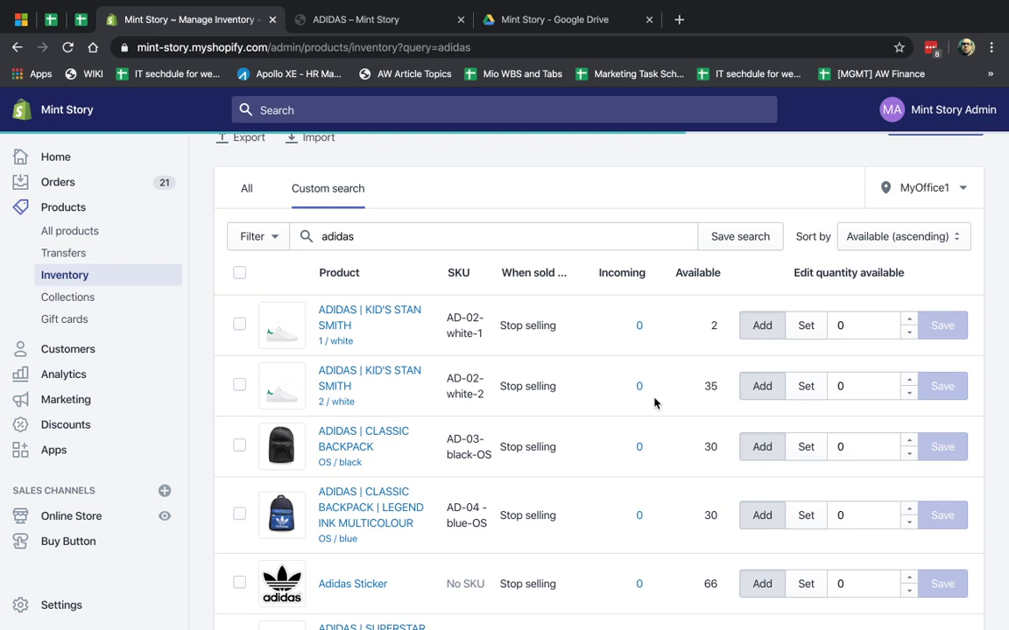
scroll(502, 287, up, 2)
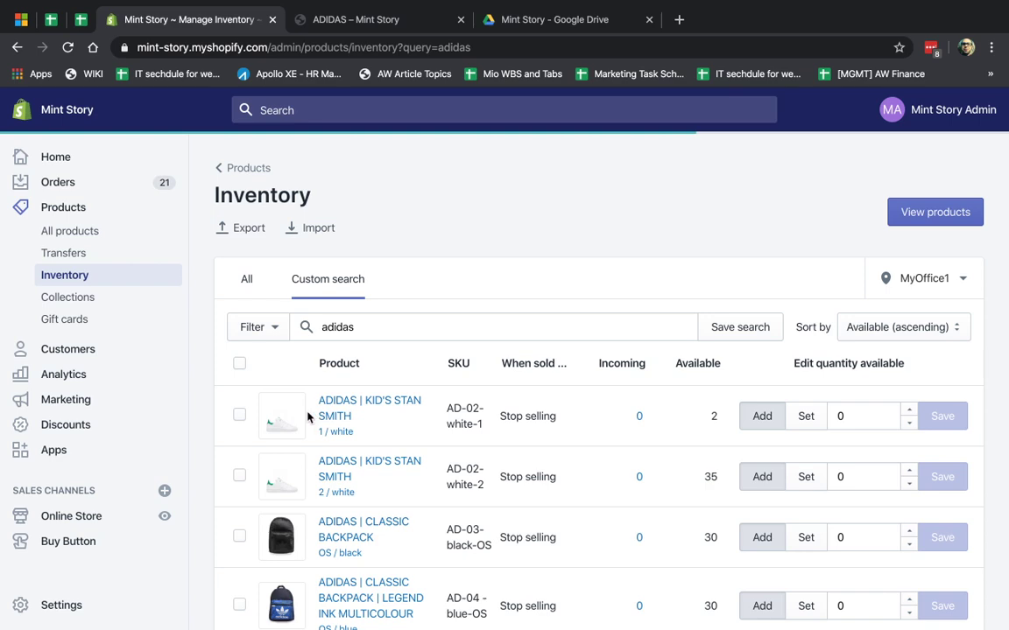
- Try the All variants and Current page export options and clear the adidas search, without exporting
click(238, 226)
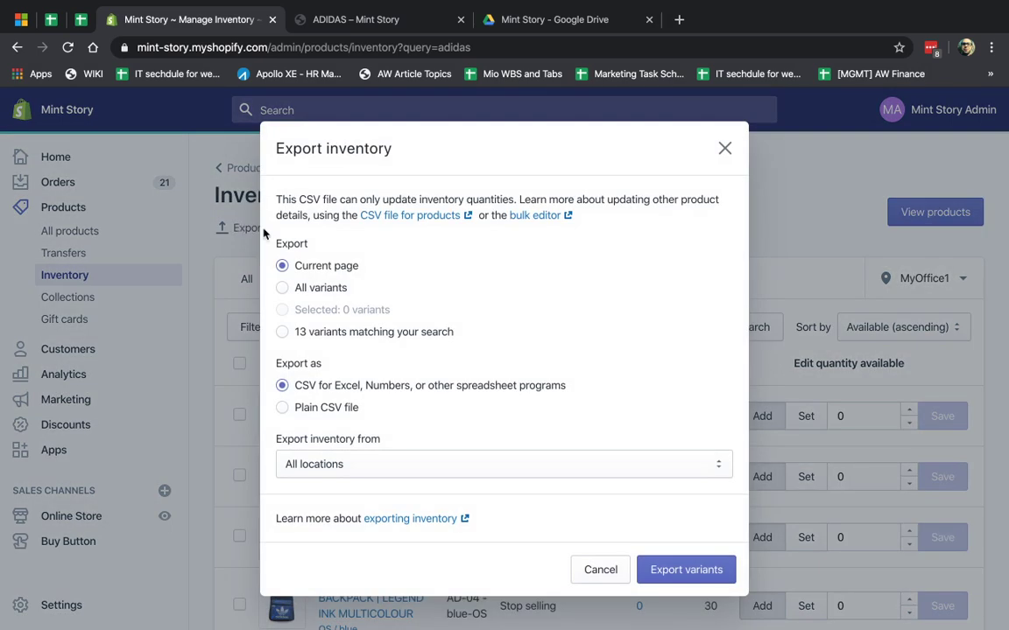
click(294, 288)
click(723, 148)
click(401, 326)
key(BackSpace)
key(BackSpace)
key(BackSpace)
key(BackSpace)
key(BackSpace)
key(BackSpace)
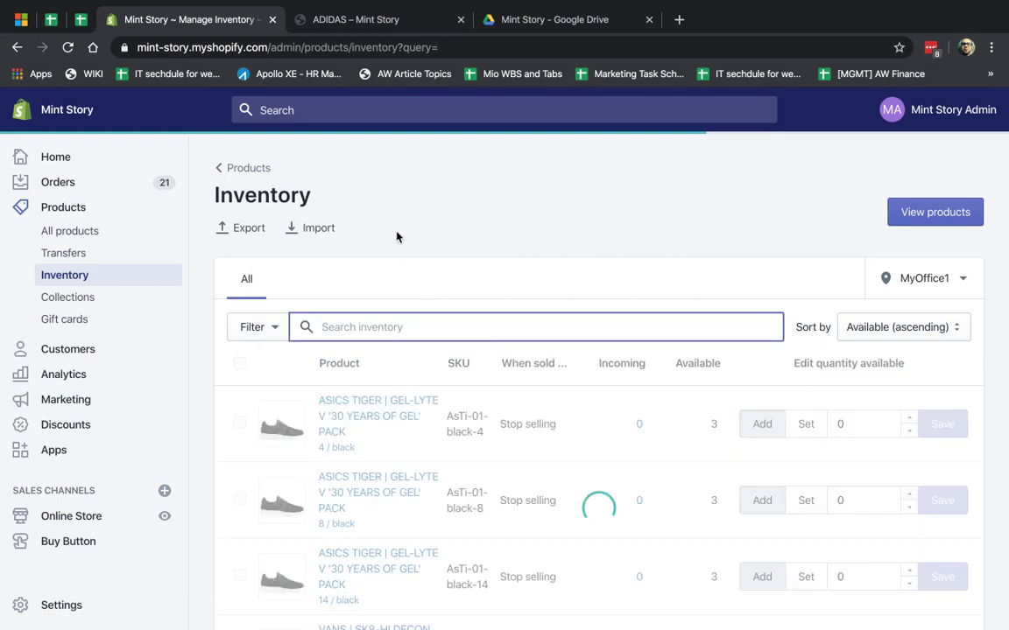
click(224, 226)
click(319, 291)
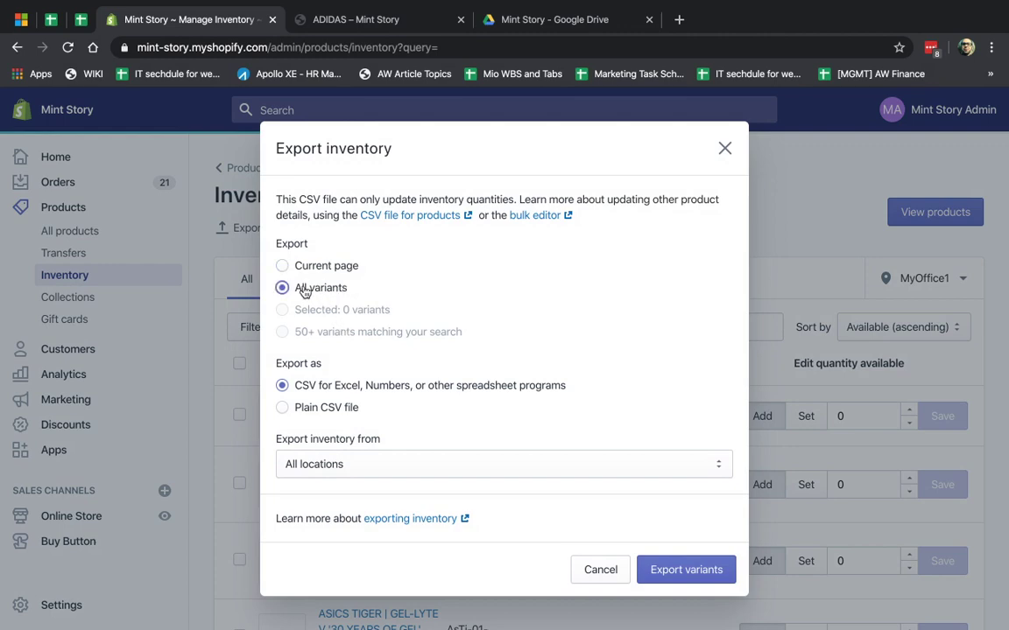
click(338, 267)
click(724, 148)
- Search Adidas again and export the size 1 Kid's Stan Smith and black Classic Backpack as CSV
click(509, 329)
text(adidas)
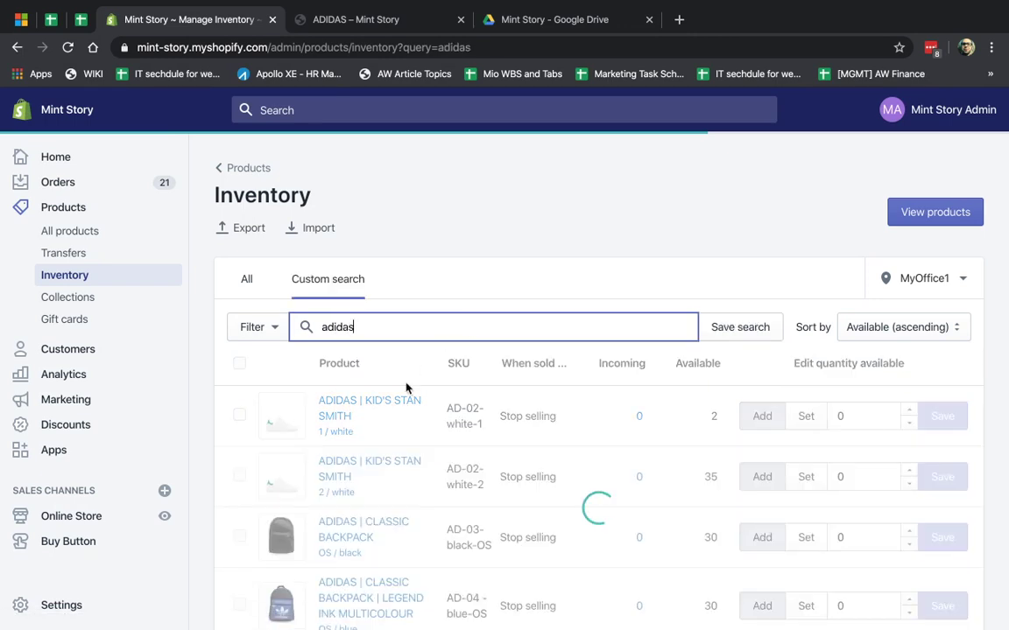
click(240, 417)
click(240, 475)
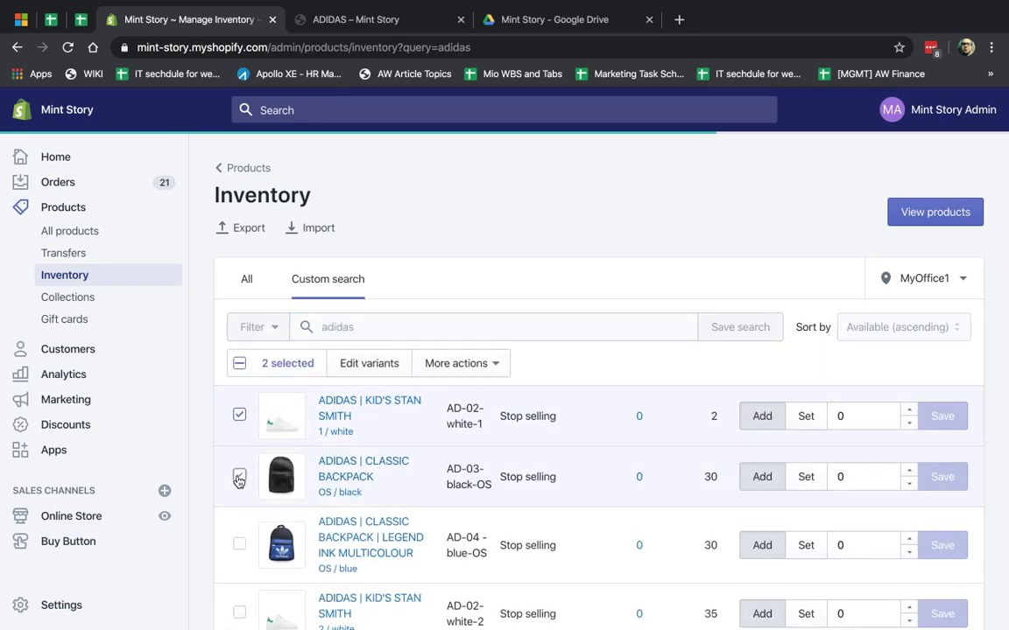
click(248, 229)
click(311, 309)
click(682, 570)
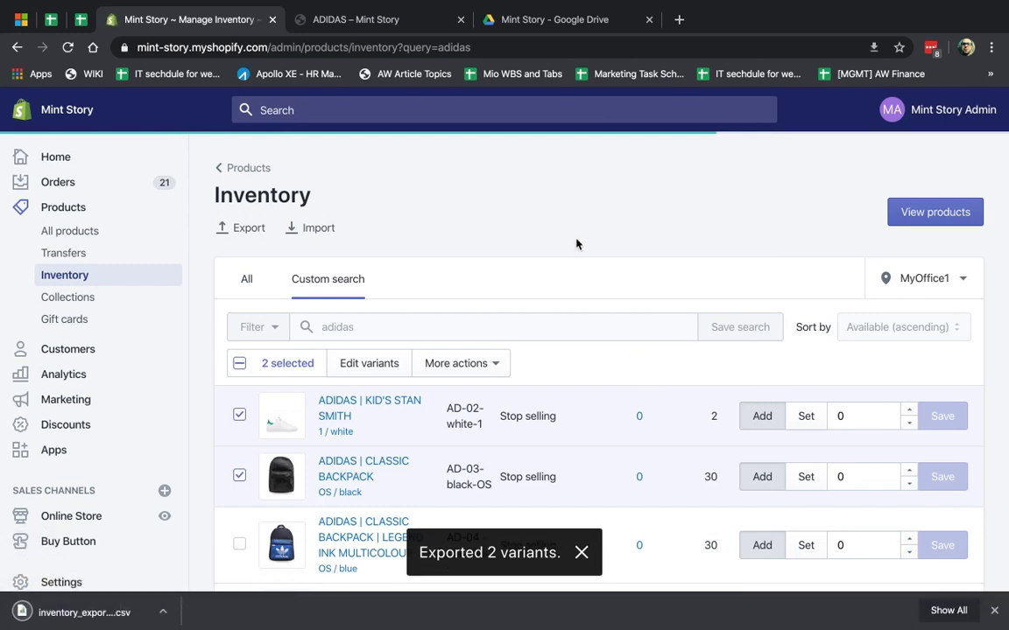
- Upload the downloaded inventory CSV into Drive's Mint Story folder and open inventory_export (2)
click(501, 19)
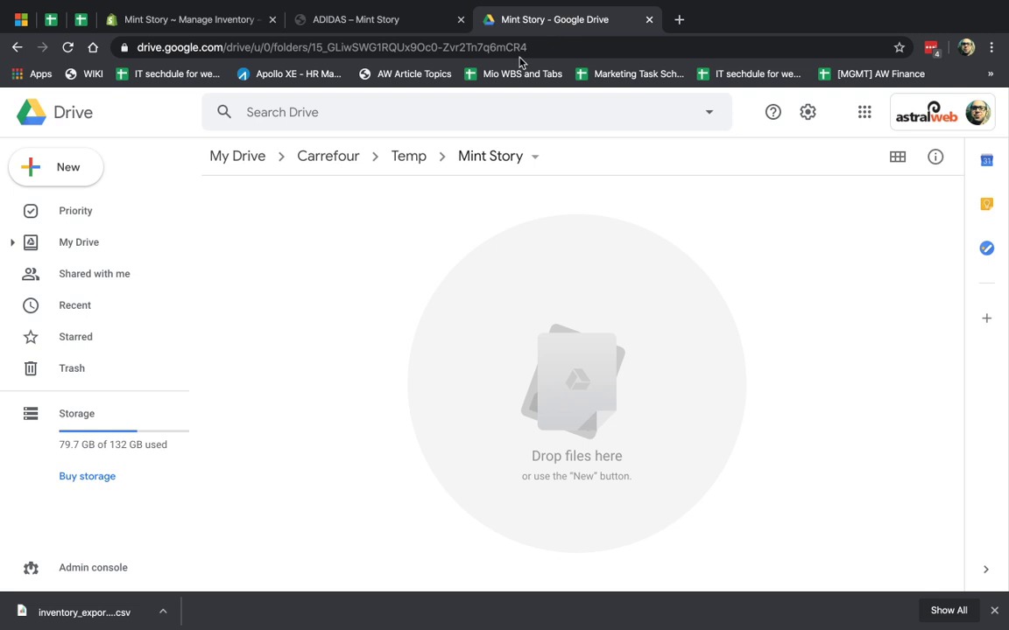
drag(149, 610, 506, 345)
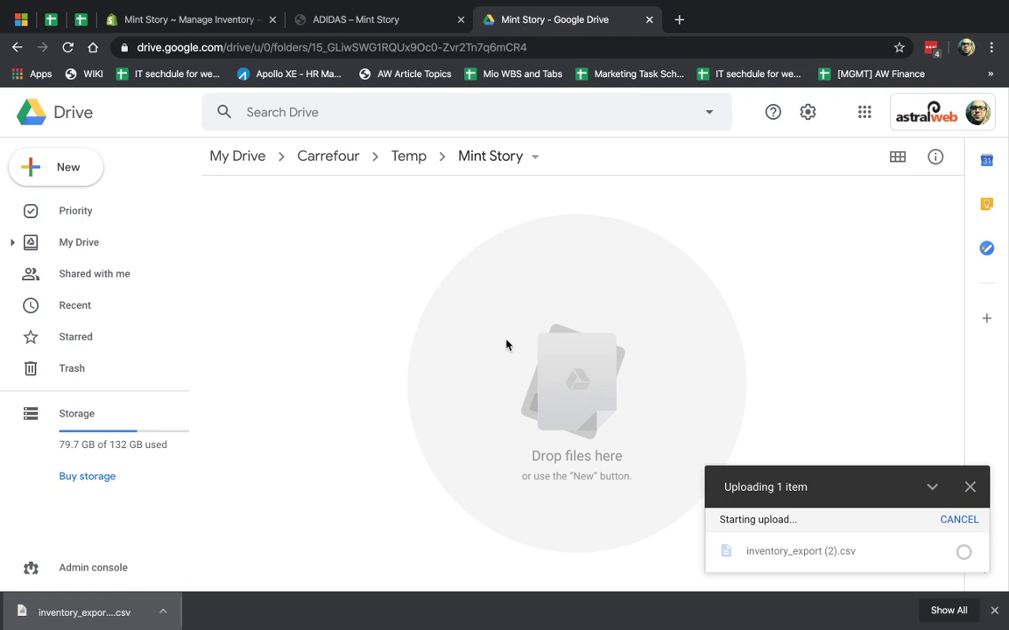
double_click(376, 229)
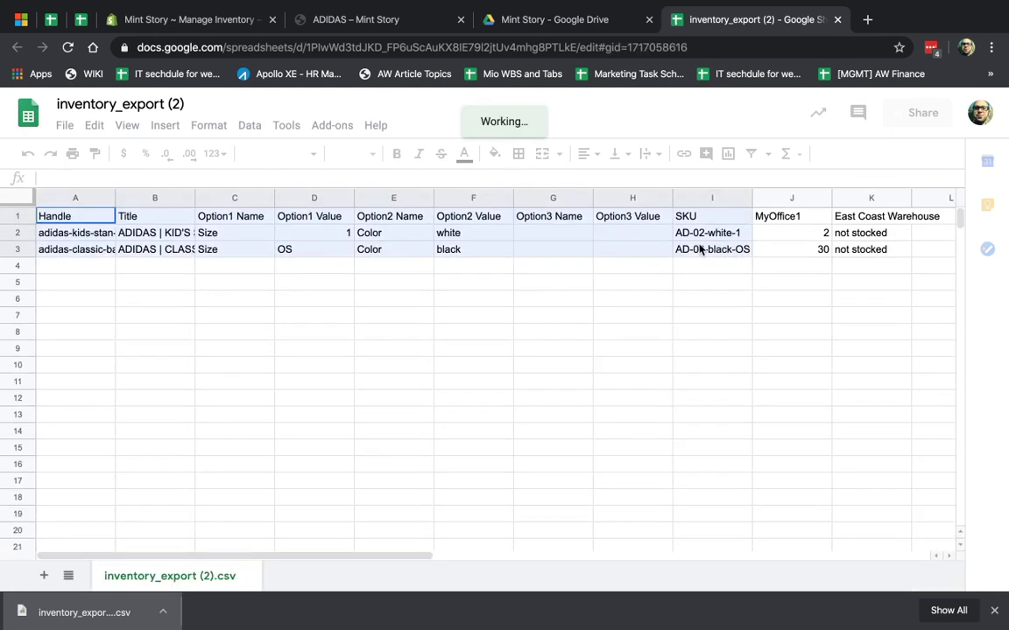
- Browse the sheet's columns and ranges, checking the product title in B2
click(613, 288)
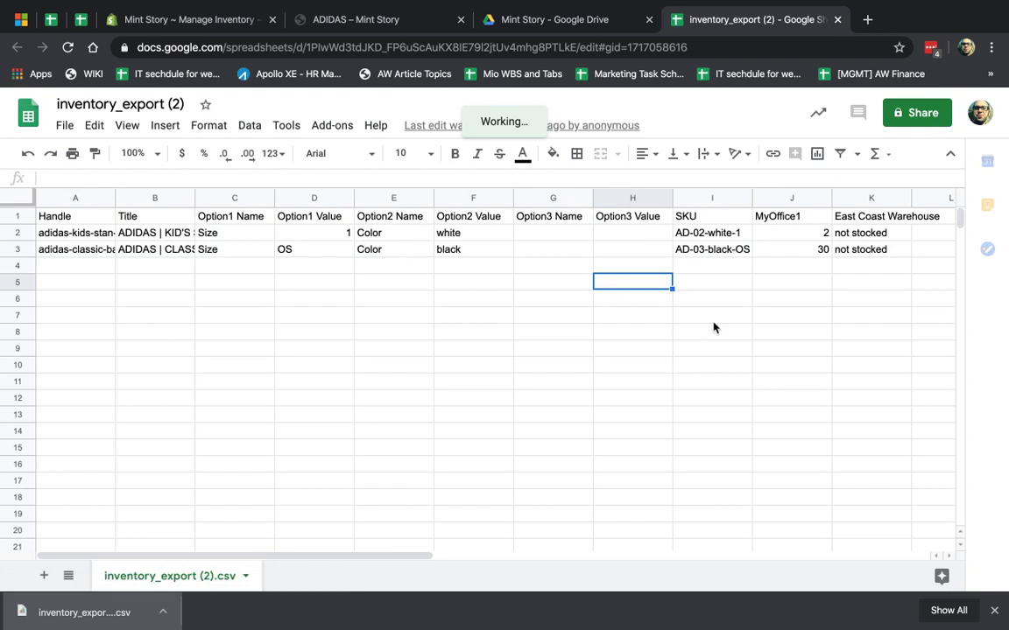
scroll(713, 328, right, 2)
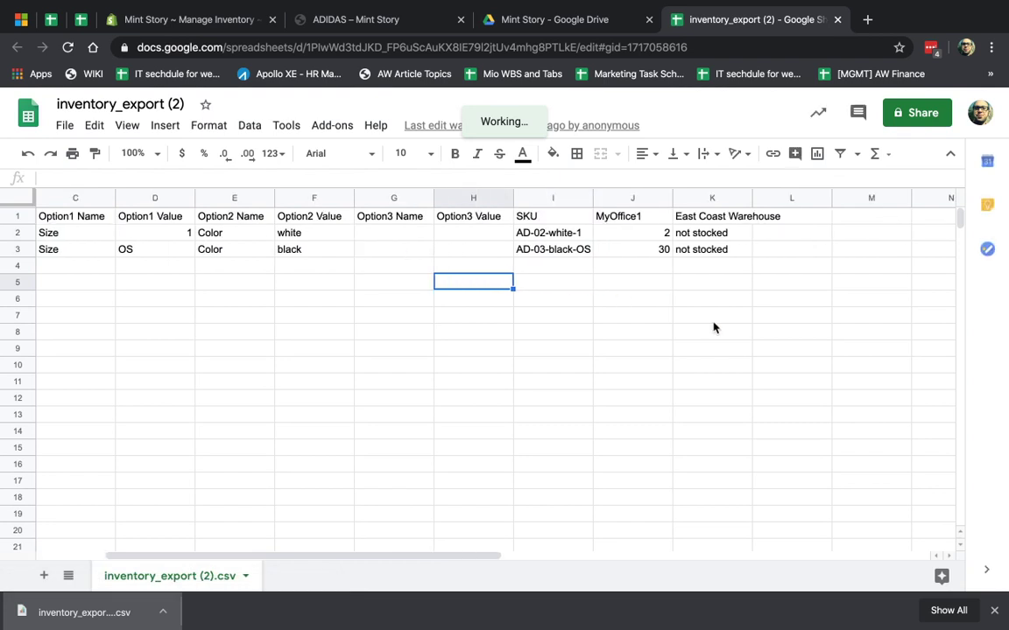
drag(552, 198, 717, 198)
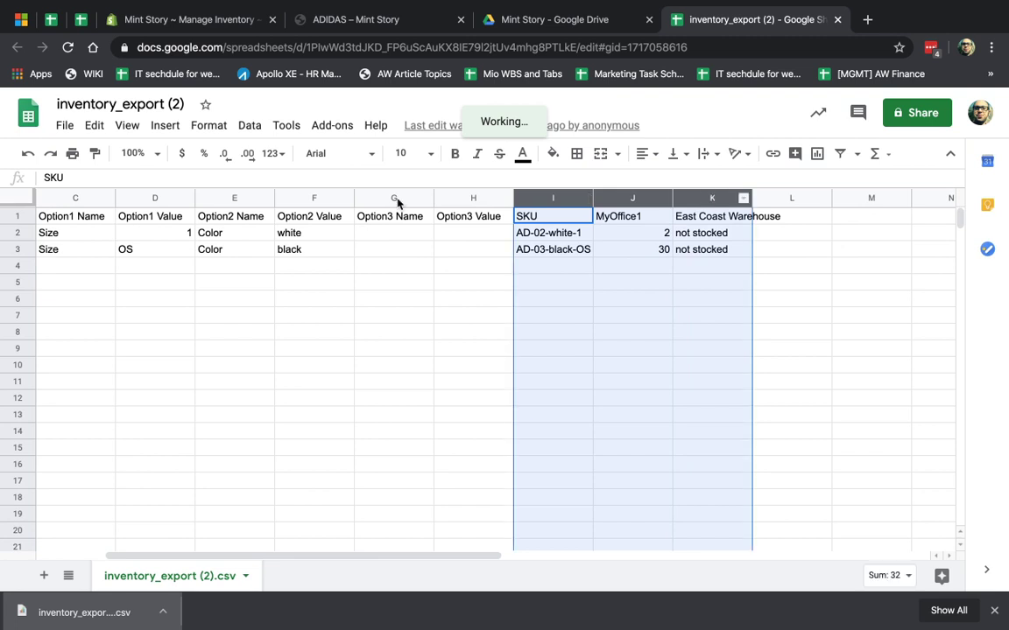
click(489, 267)
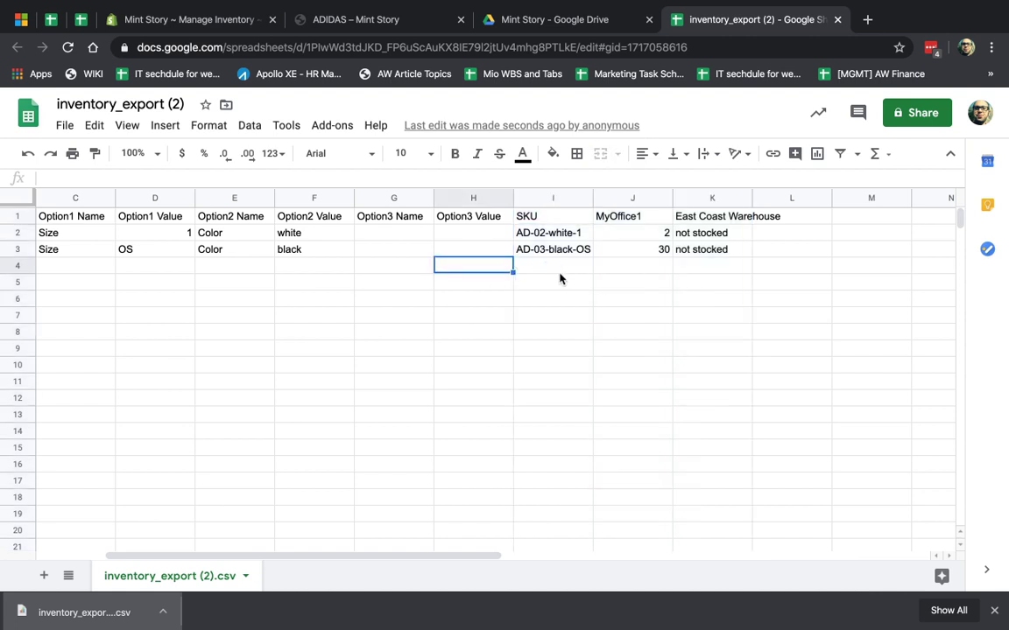
click(553, 266)
mouse_move(492, 270)
mouse_down()
mouse_move(342, 232)
mouse_move(9, 175)
mouse_move(23, 180)
mouse_up()
click(283, 300)
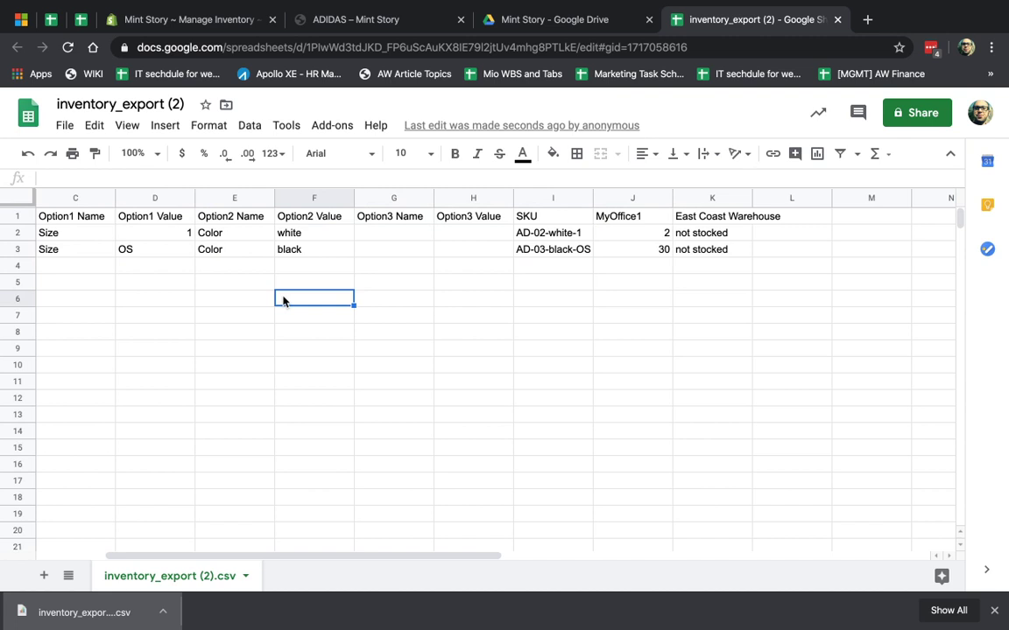
scroll(283, 299, left, 2)
click(157, 234)
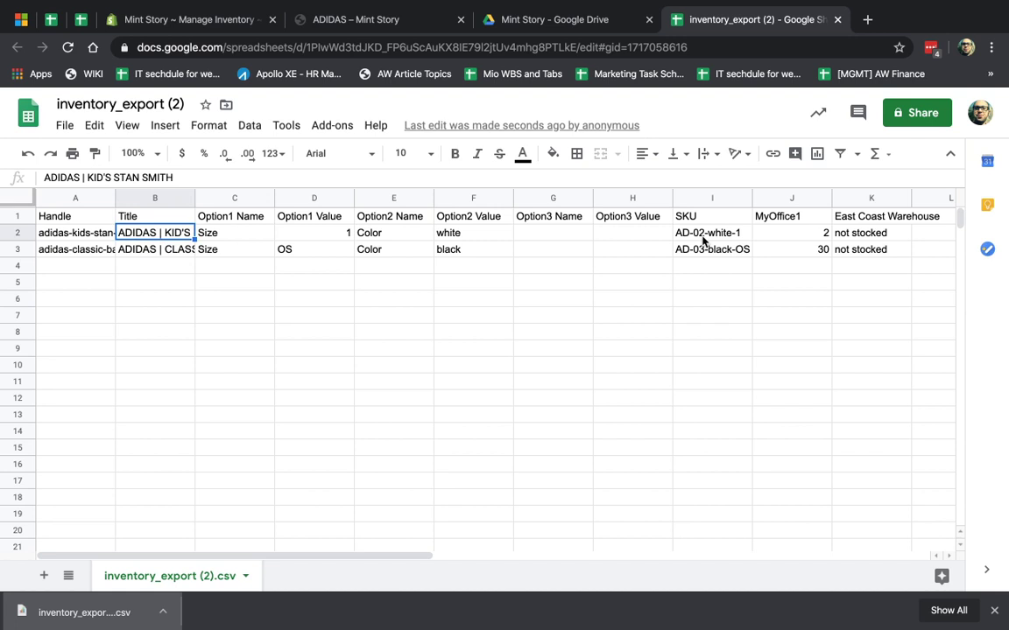
- Inspect the SKU, MyOffice1 and East Coast Warehouse columns, ending on AD-02-white-1
click(734, 317)
scroll(733, 320, right, 3)
drag(493, 198, 559, 280)
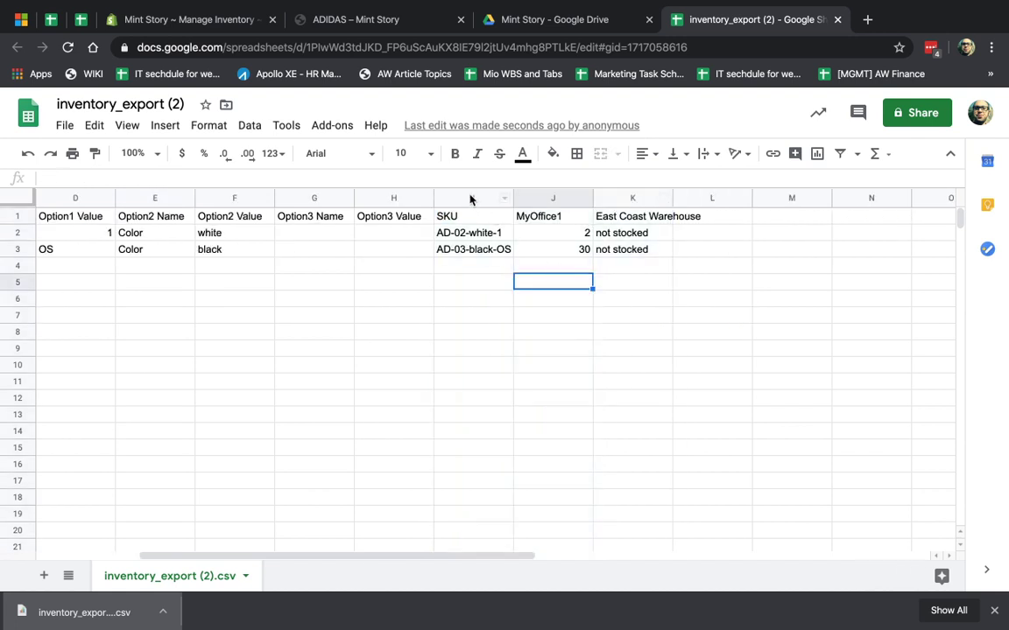
drag(473, 198, 543, 193)
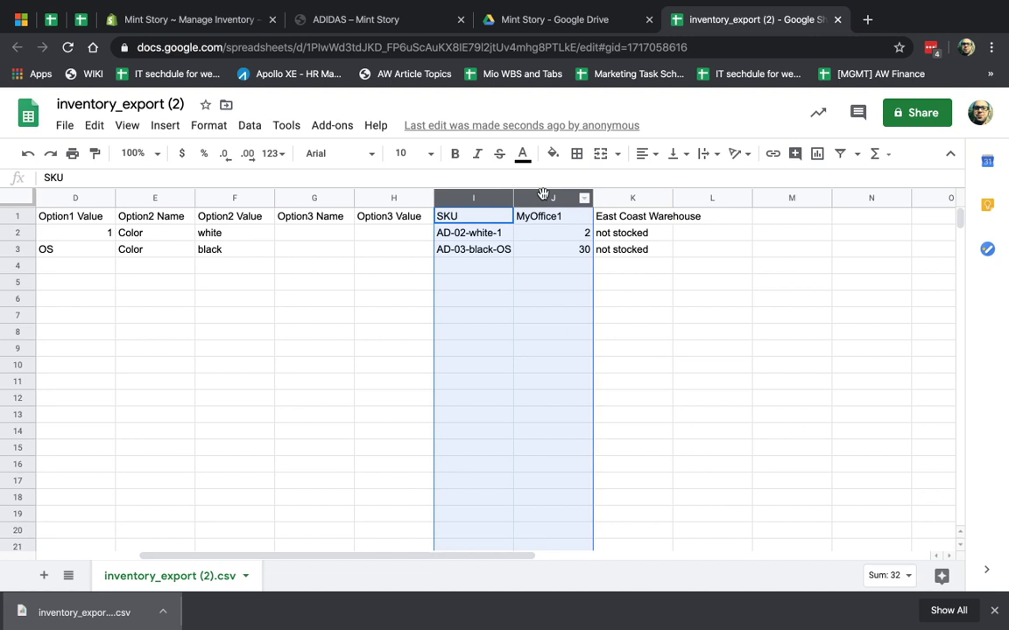
click(645, 200)
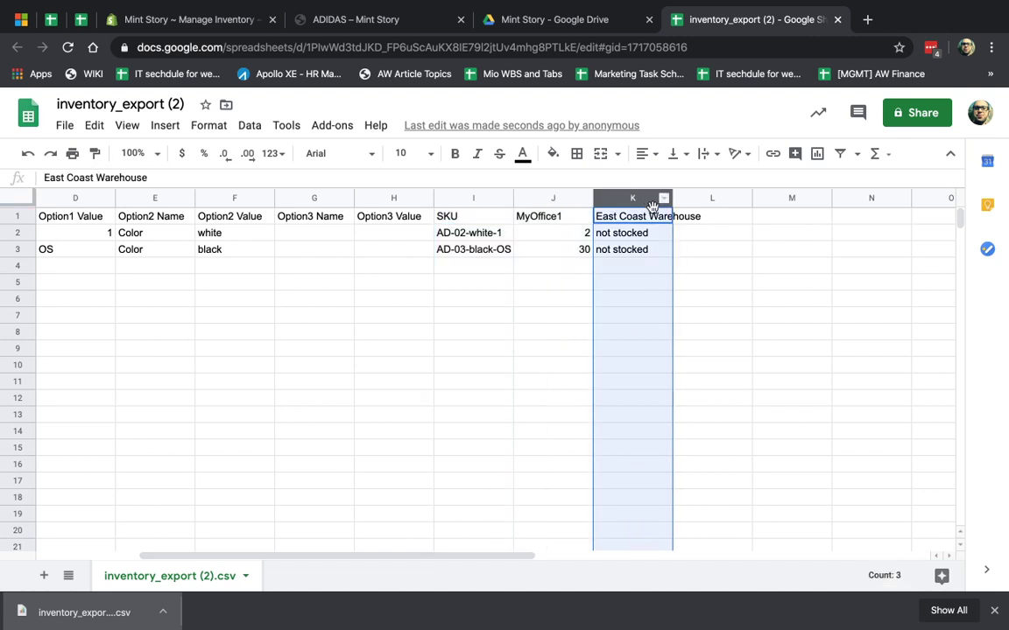
drag(504, 199, 518, 198)
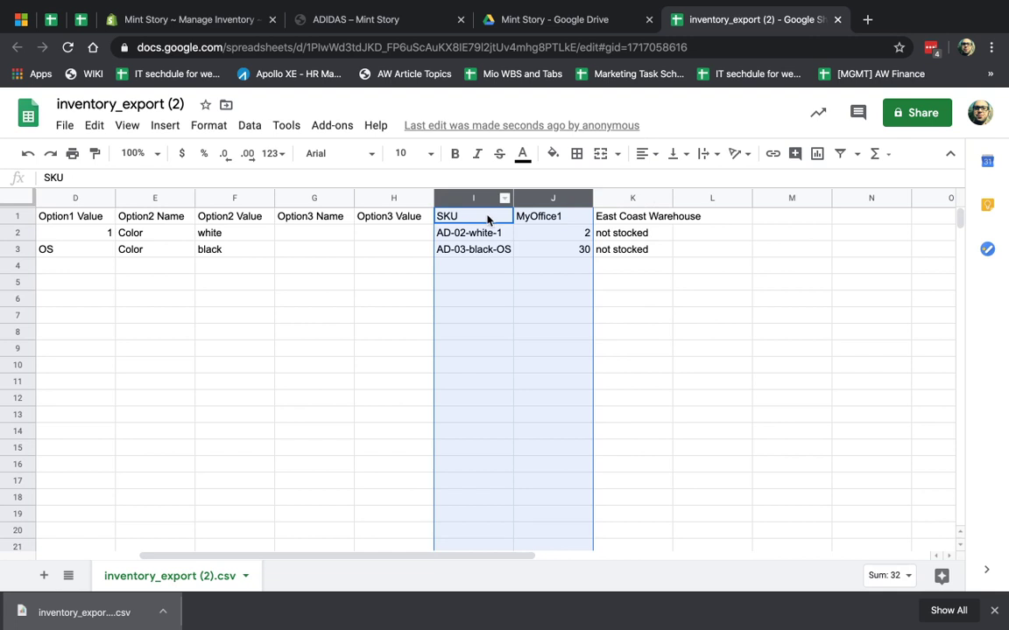
click(463, 217)
click(463, 233)
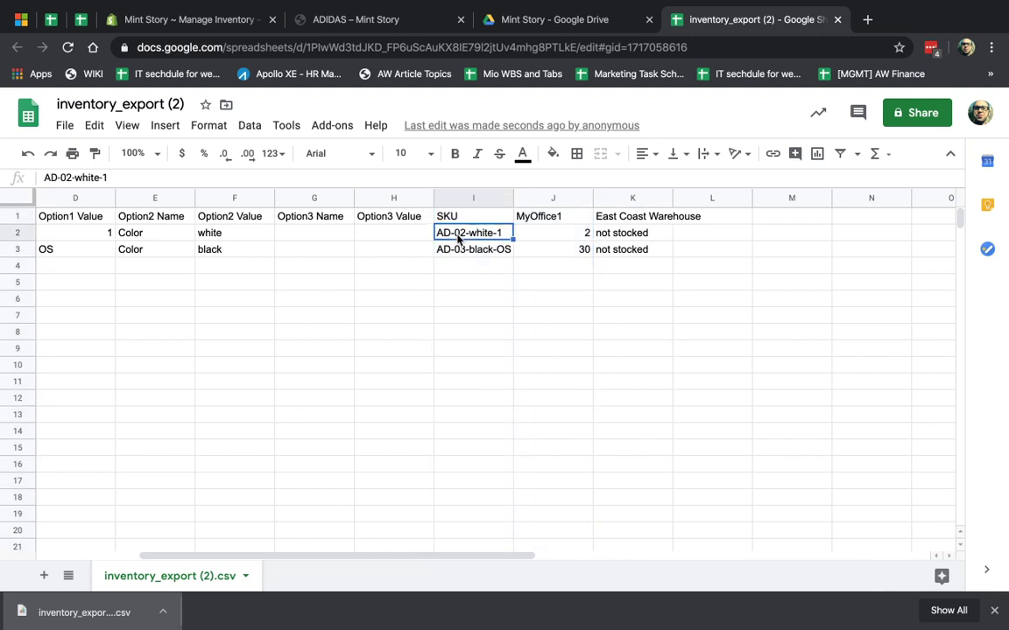
- Review rows 2 and 3: AD-02-white-1 and AD-03-black-OS with their MyOffice1 quantities
click(17, 233)
click(18, 250)
click(18, 233)
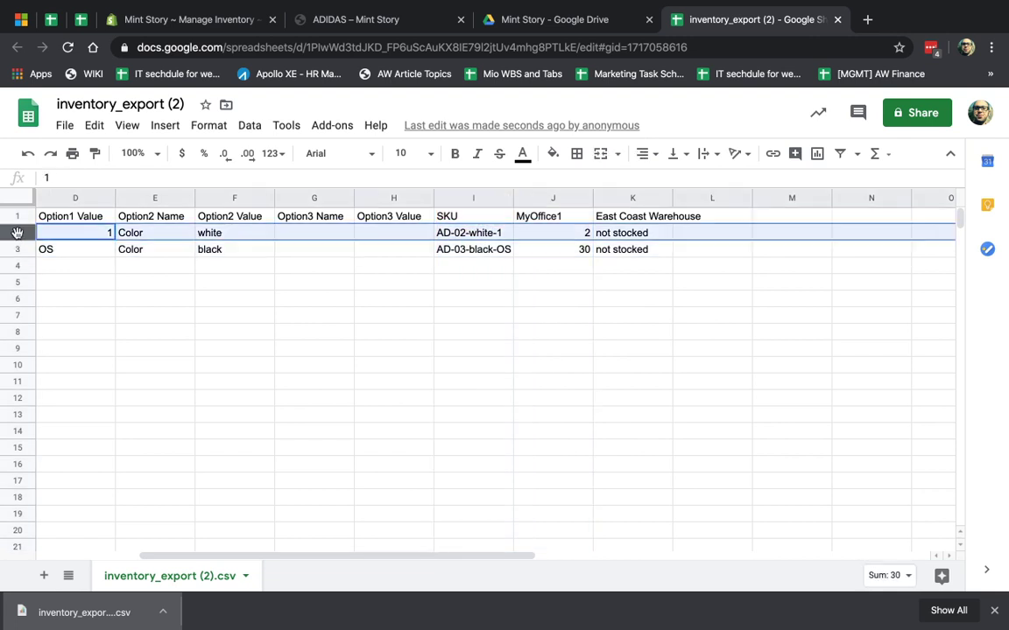
click(19, 250)
click(461, 232)
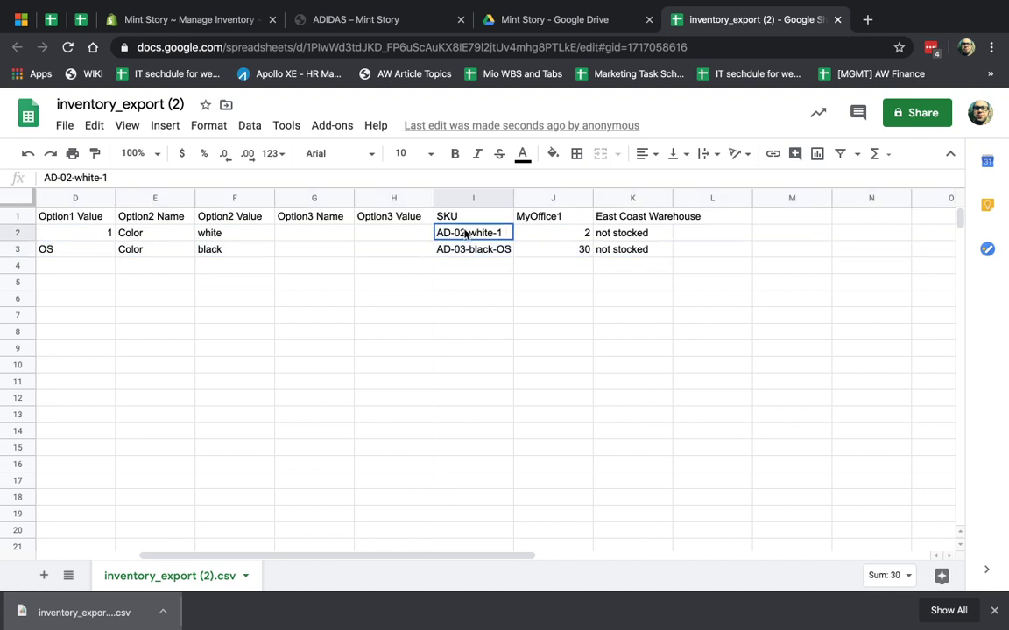
click(578, 235)
click(446, 252)
click(561, 252)
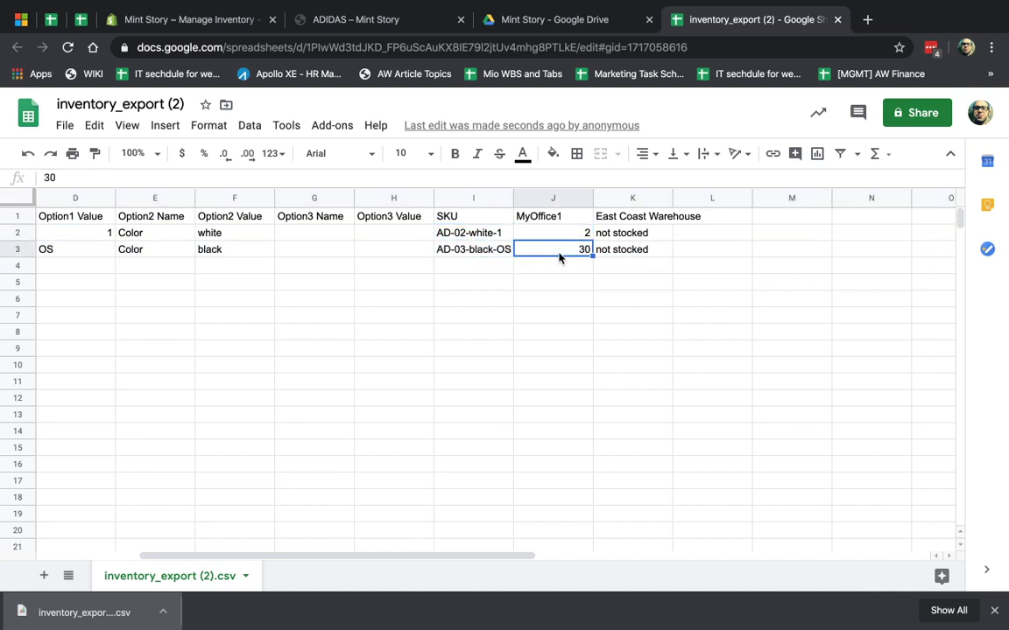
- Change the MyOffice1 quantities to 22 in J2 and 330 in J3, leaving East Coast not stocked
click(580, 234)
text(22)
click(580, 249)
text(330)
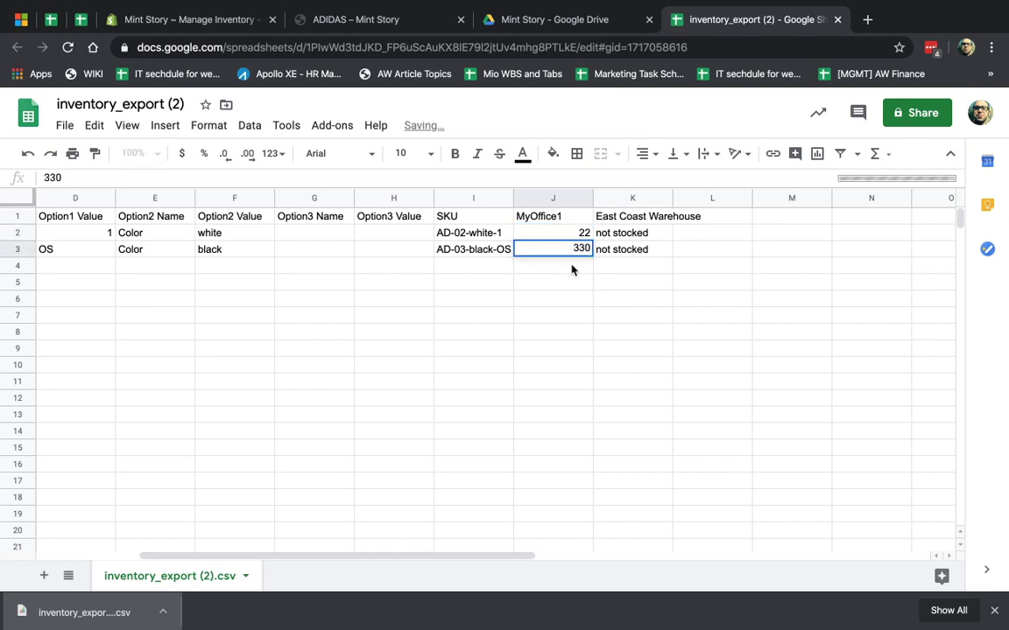
click(563, 285)
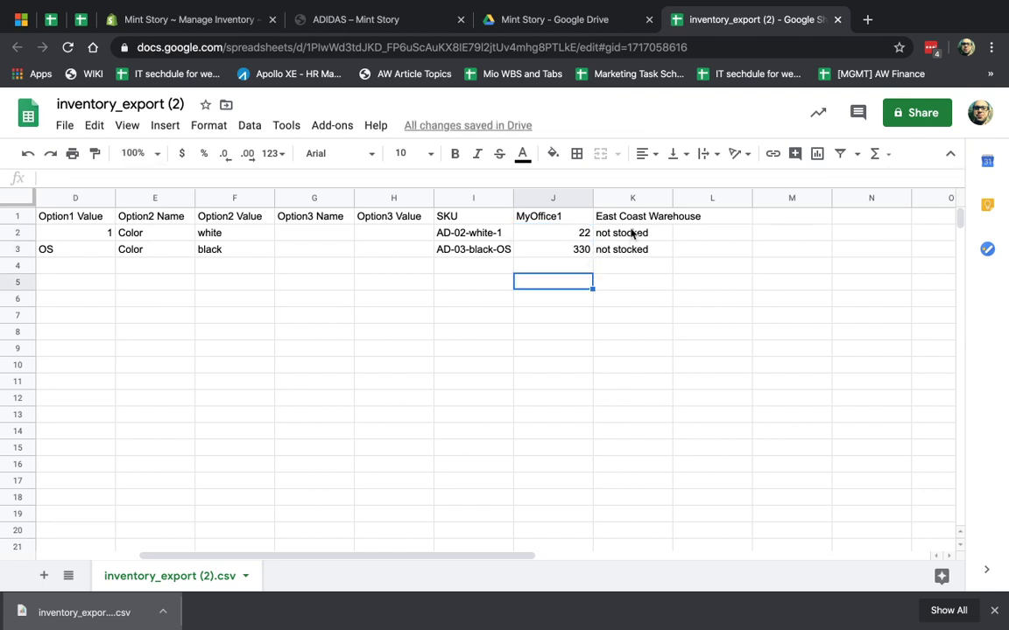
click(641, 197)
click(629, 251)
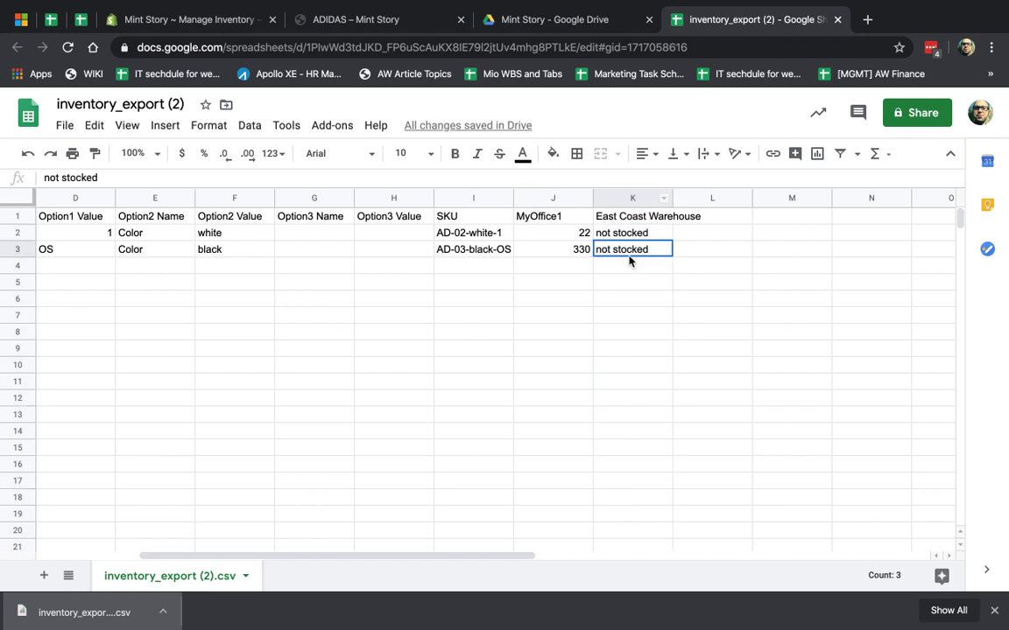
click(628, 235)
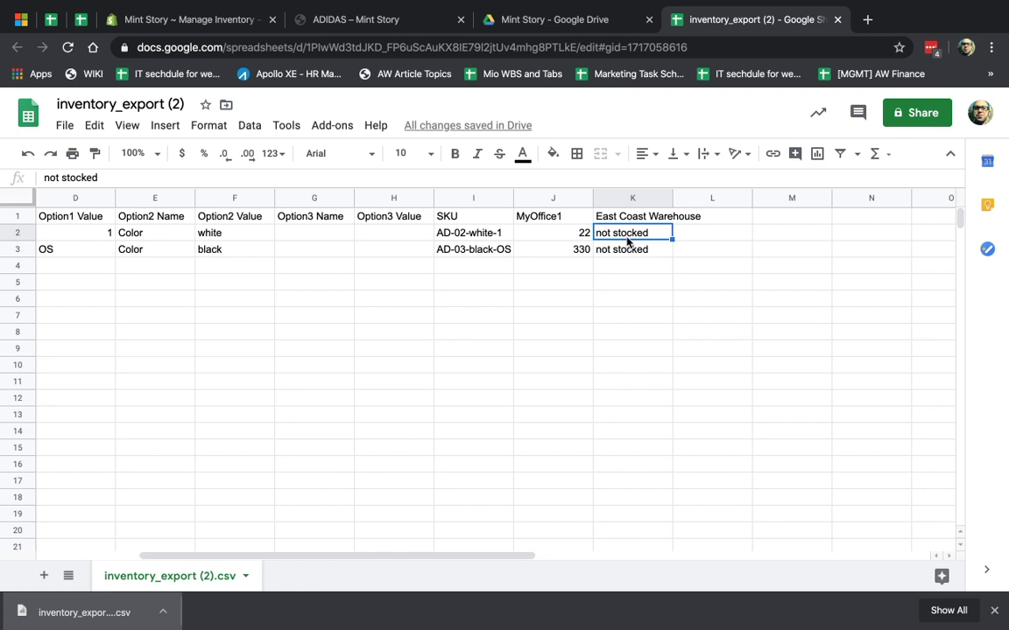
click(625, 284)
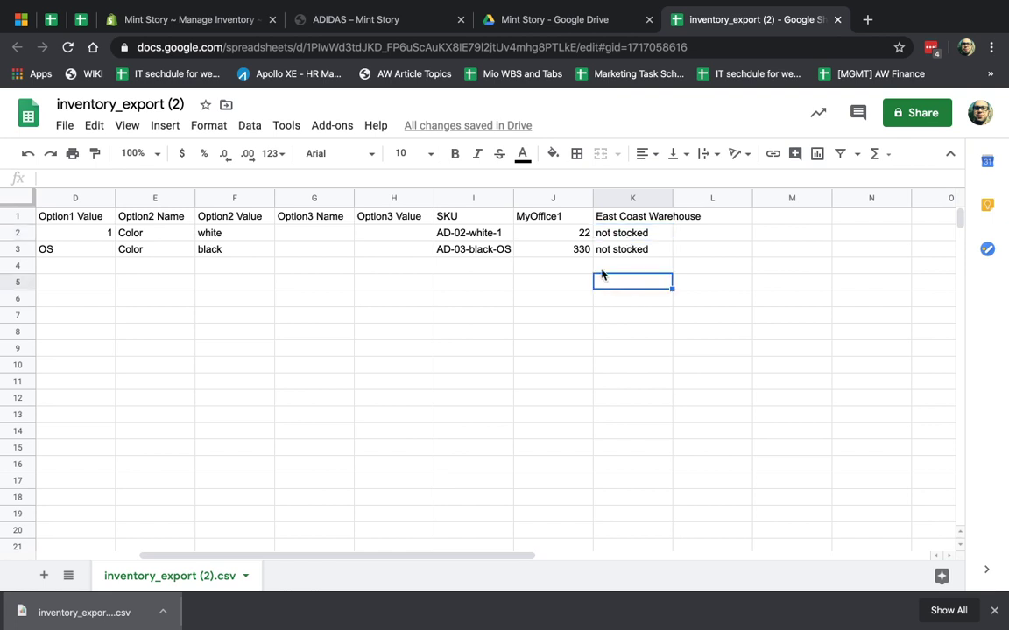
- Download the current sheet as a CSV file and return to the Shopify inventory page
click(65, 125)
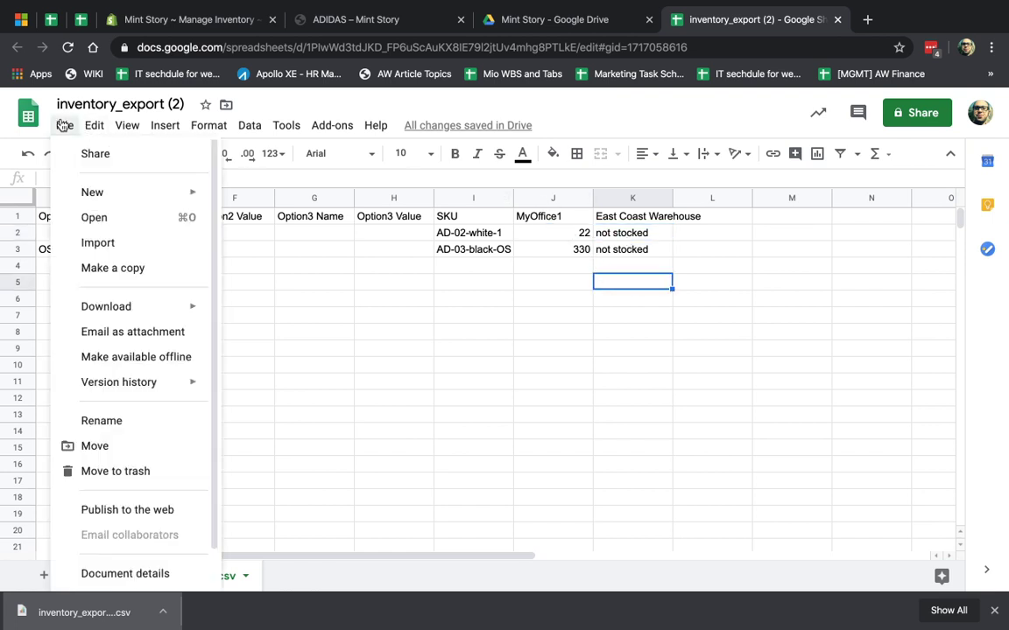
mouse_move(166, 310)
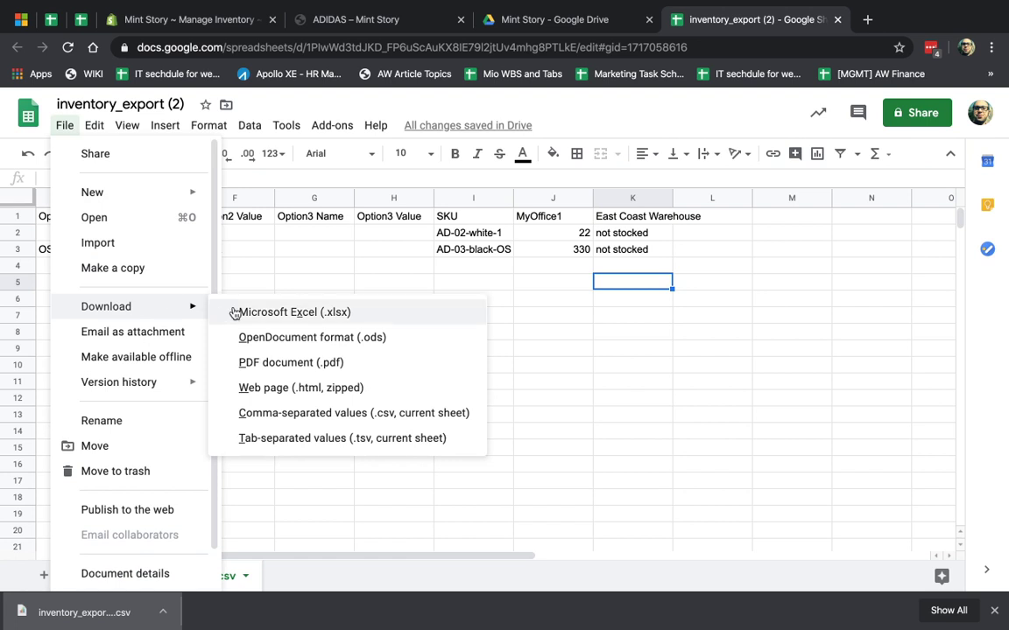
click(348, 414)
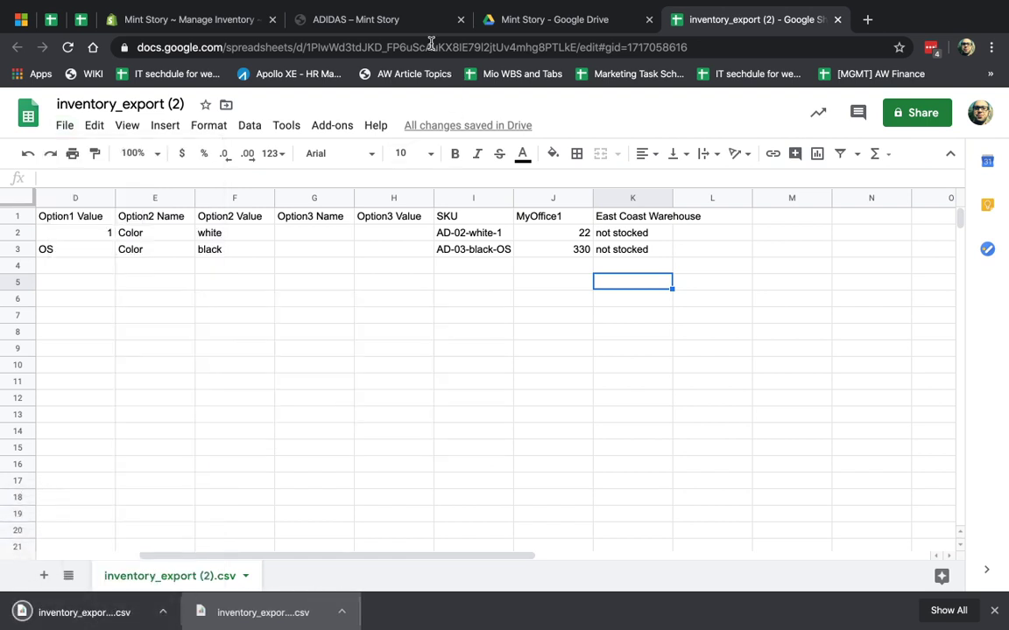
click(401, 21)
click(210, 21)
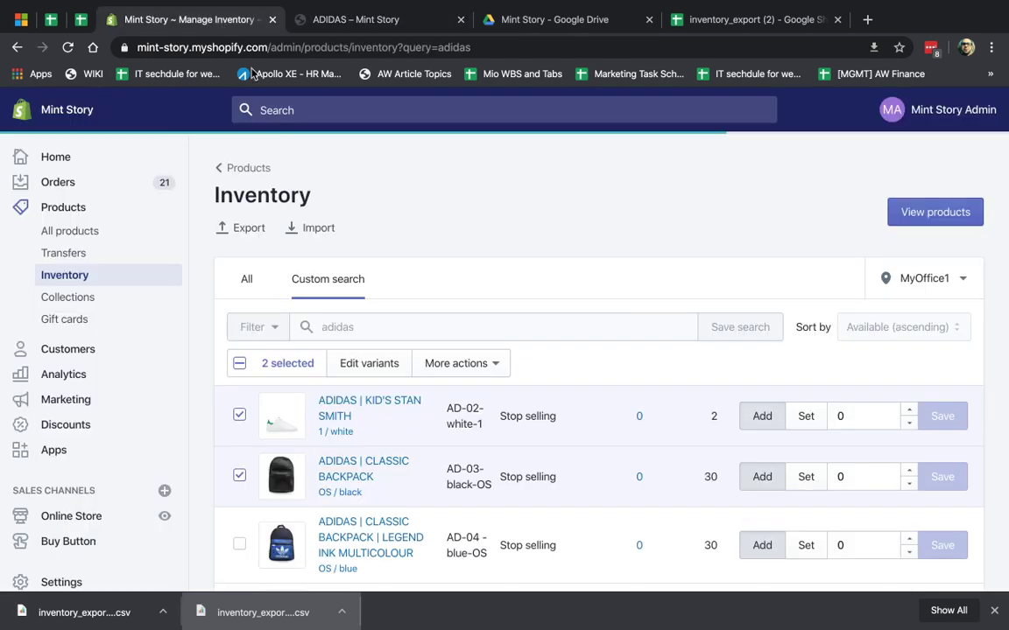
- Upload the edited inventory CSV into the Inventory import dialog
click(306, 228)
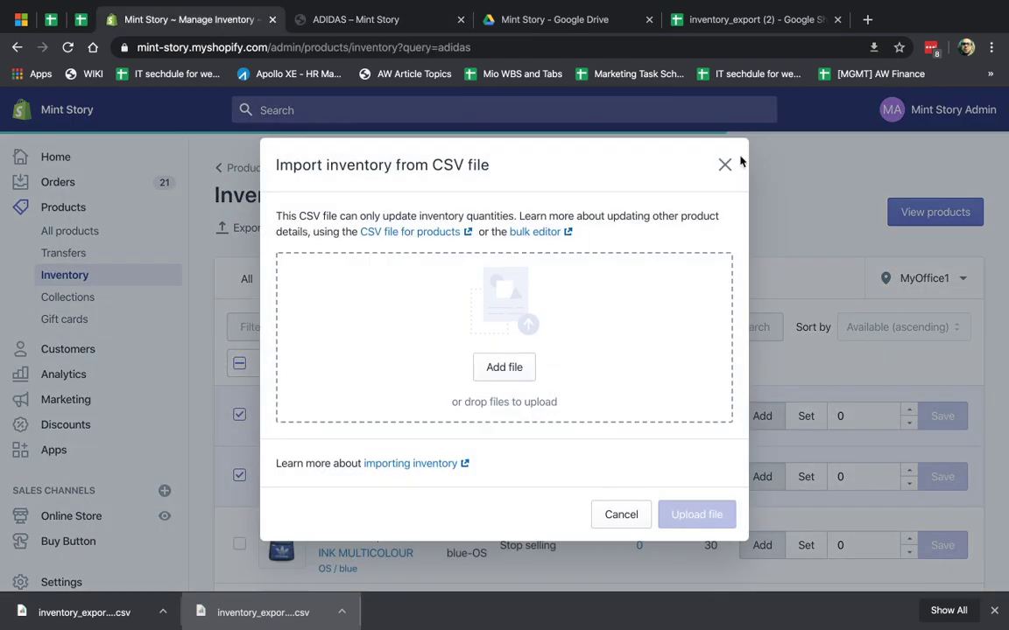
drag(122, 612, 514, 354)
click(697, 440)
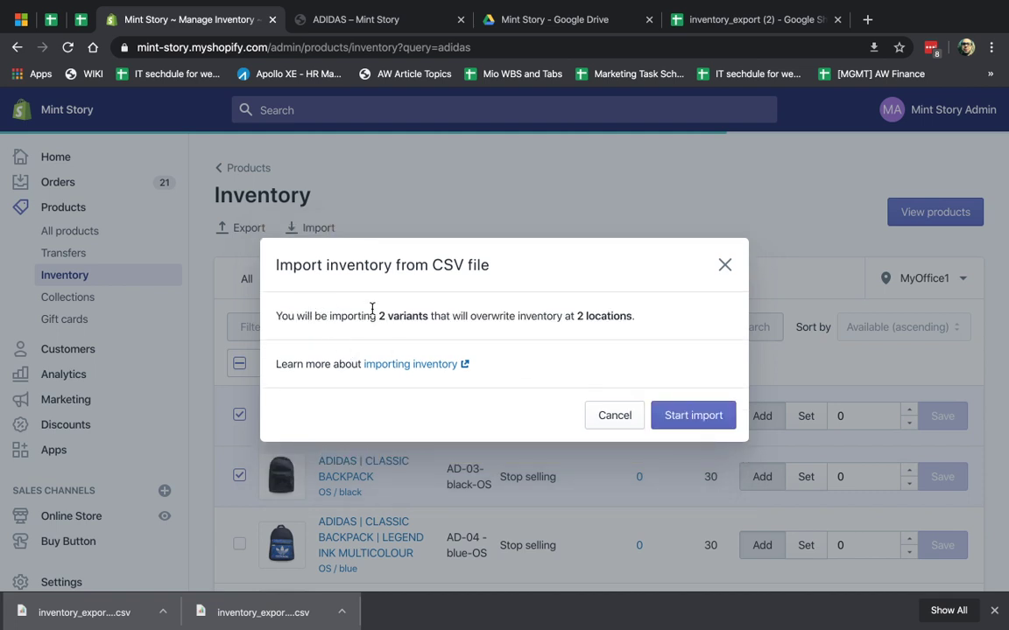
drag(359, 316, 432, 317)
- Check the white and black colour values in the spreadsheet, then start the inventory import
click(710, 26)
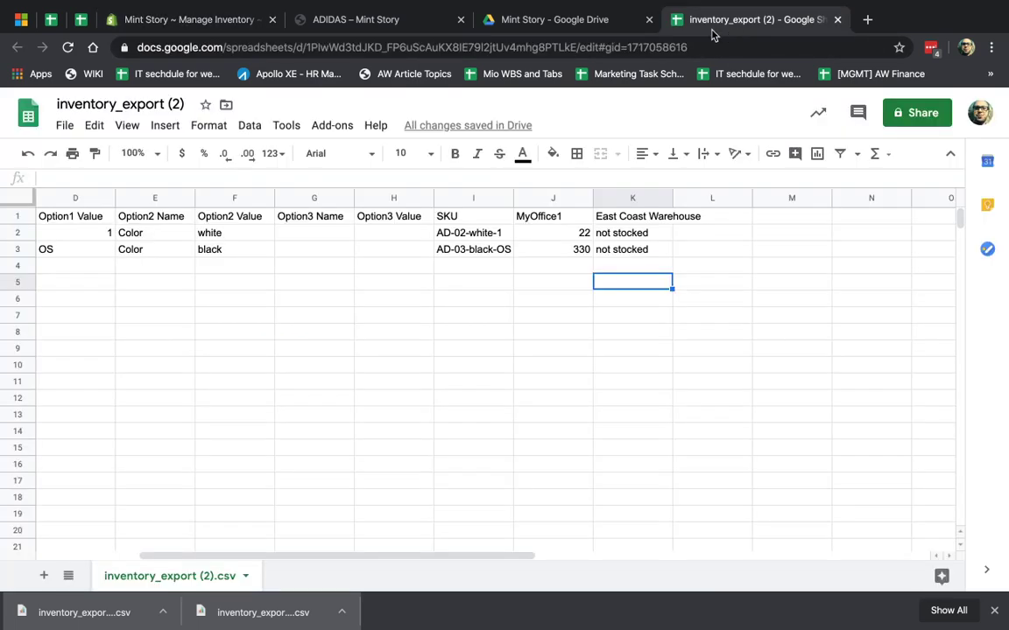
click(232, 233)
shift+click(232, 252)
click(249, 20)
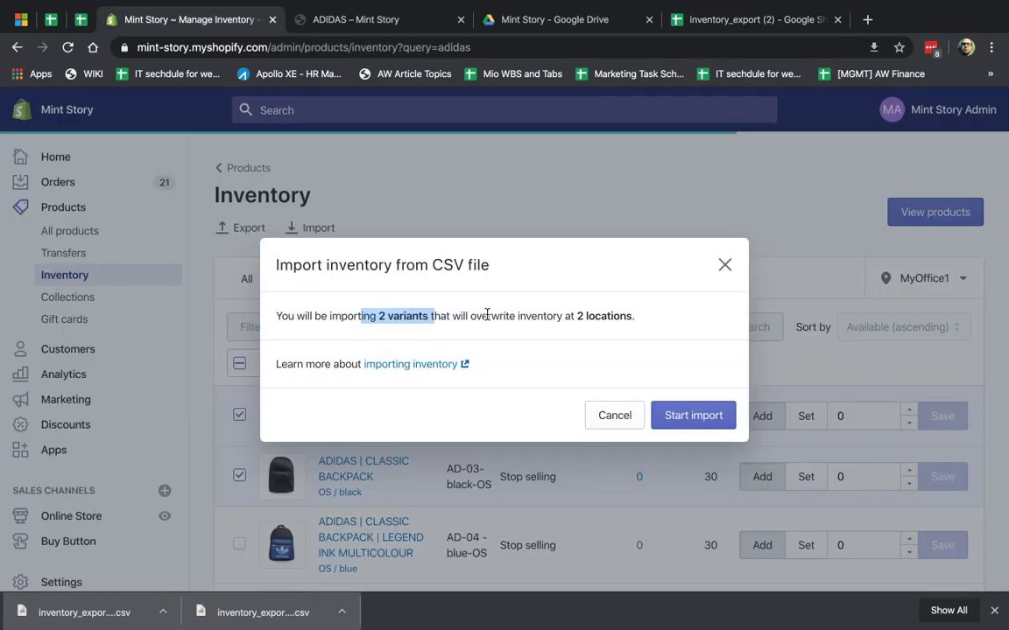
click(693, 416)
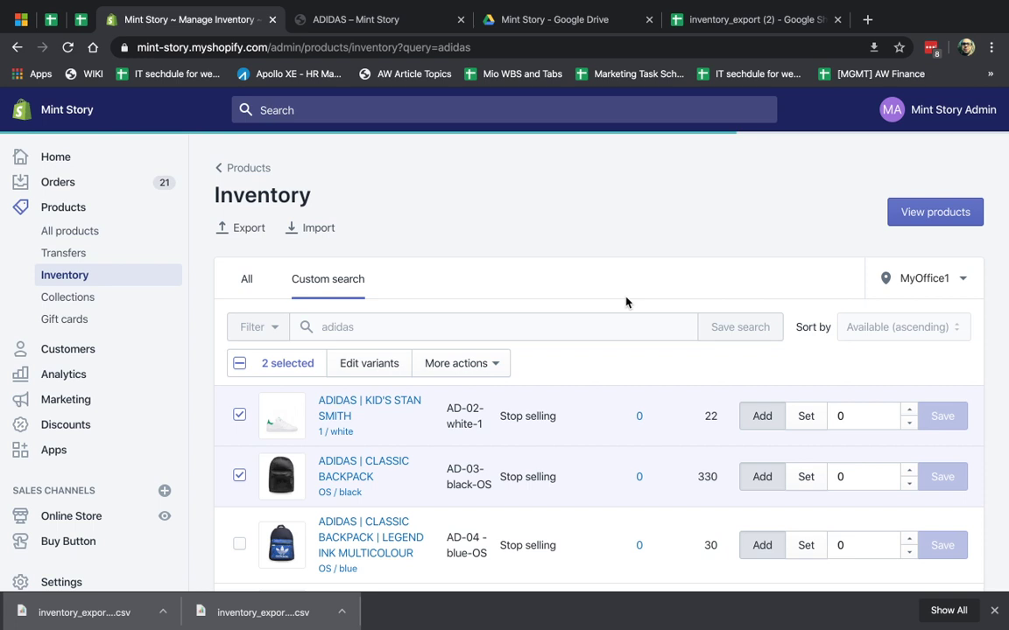
- Uncheck both Adidas rows, copy SKU AD-02-white-1 and switch the location to East Coast Warehouse
click(239, 414)
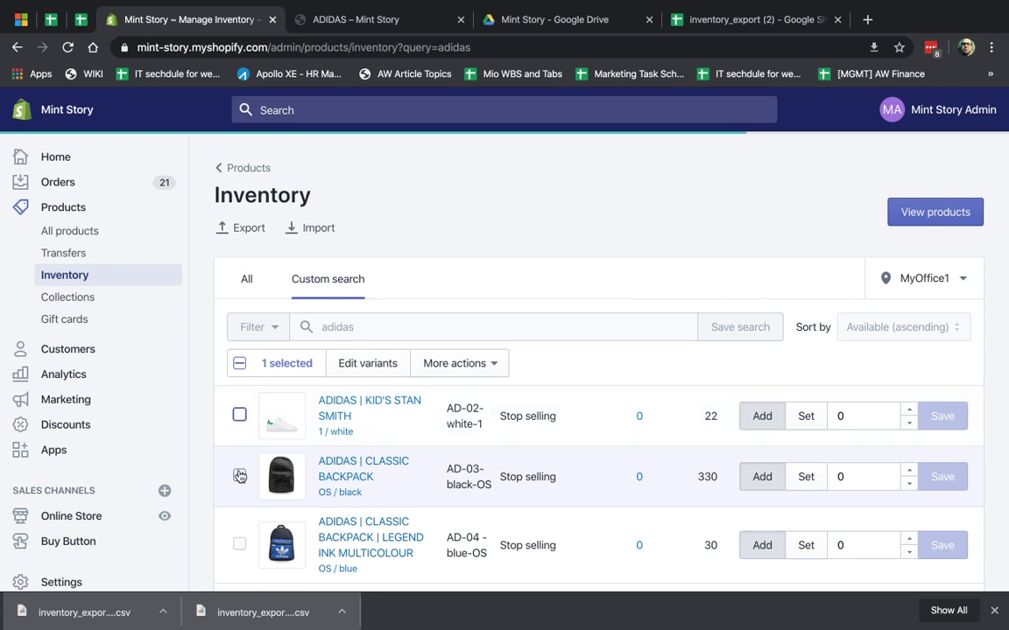
click(239, 476)
drag(697, 475, 712, 473)
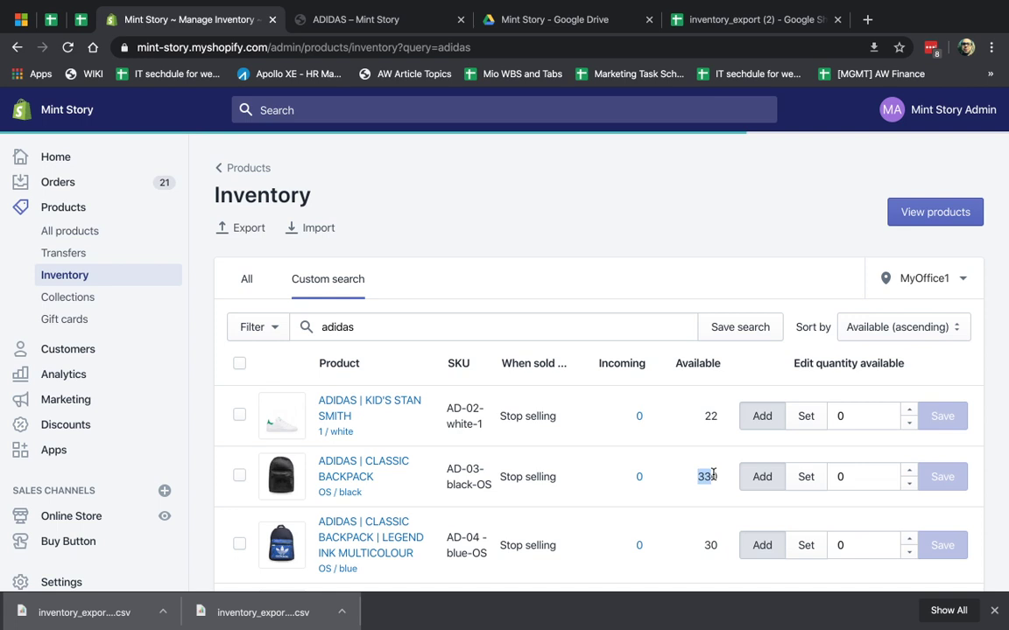
click(924, 279)
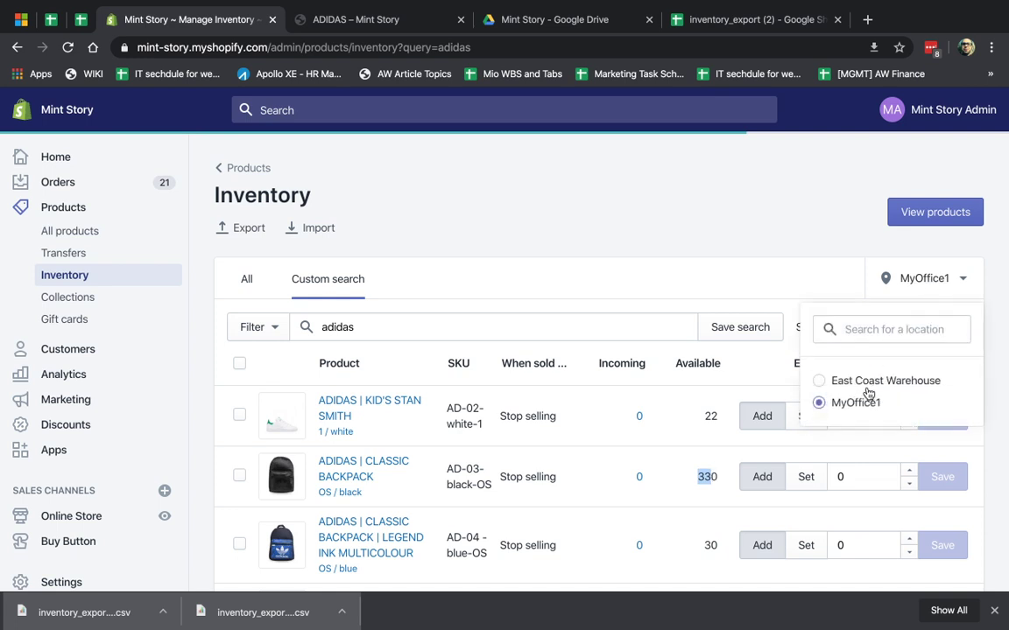
click(450, 405)
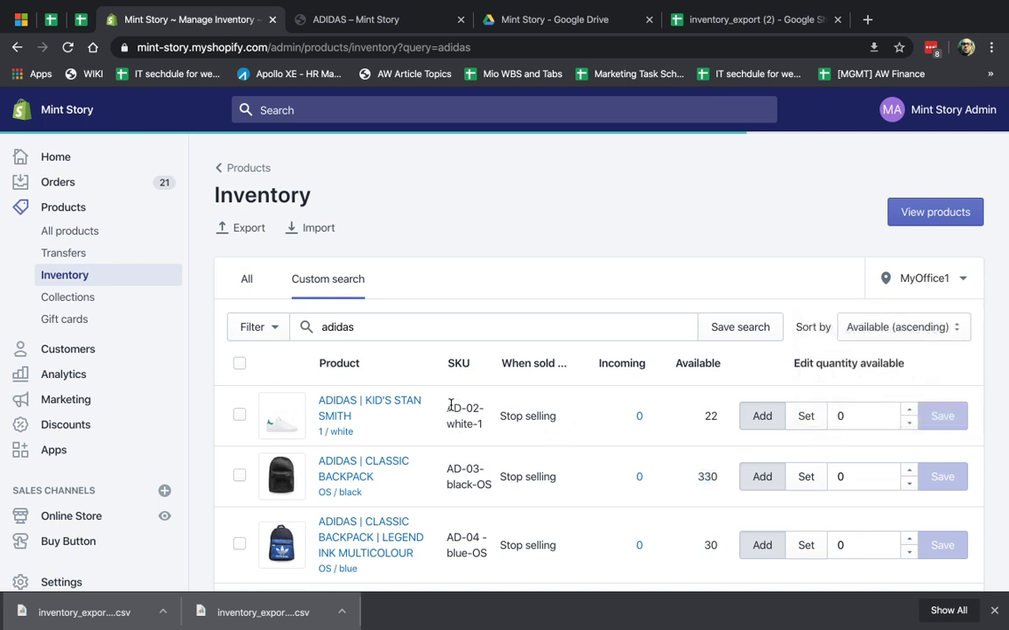
drag(450, 406, 485, 427)
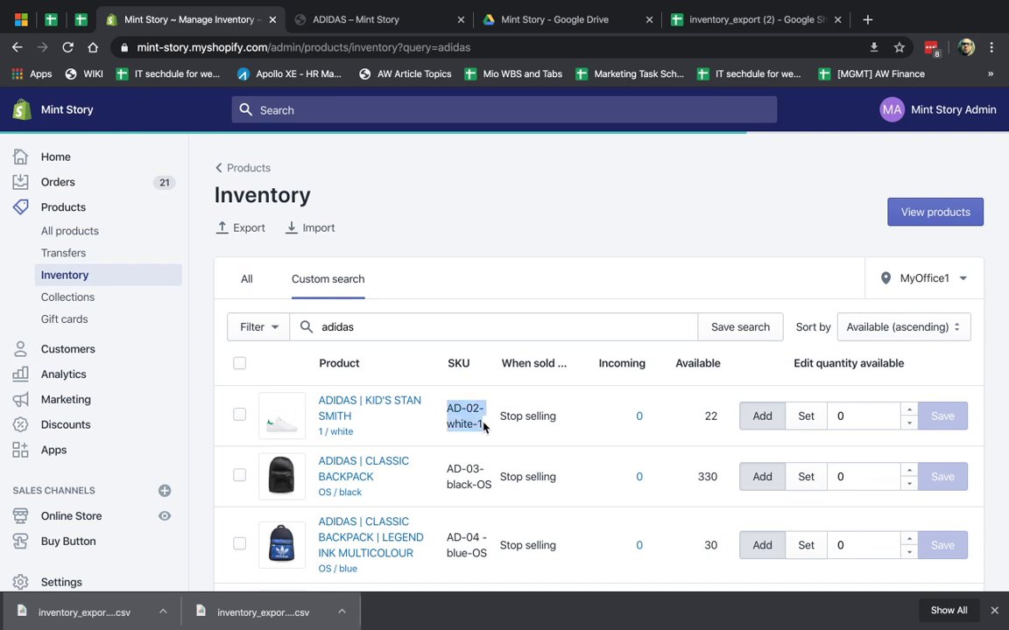
click(919, 278)
click(879, 381)
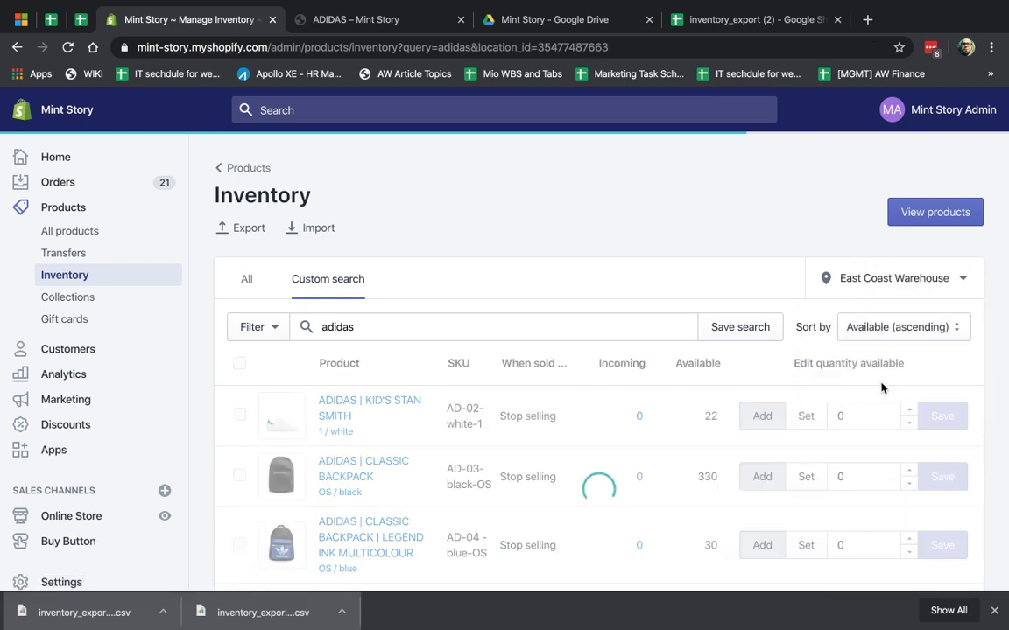
- Search All products for AD-02-white-1 and open ADIDAS | KID'S STAN SMITH to its Variants
click(78, 231)
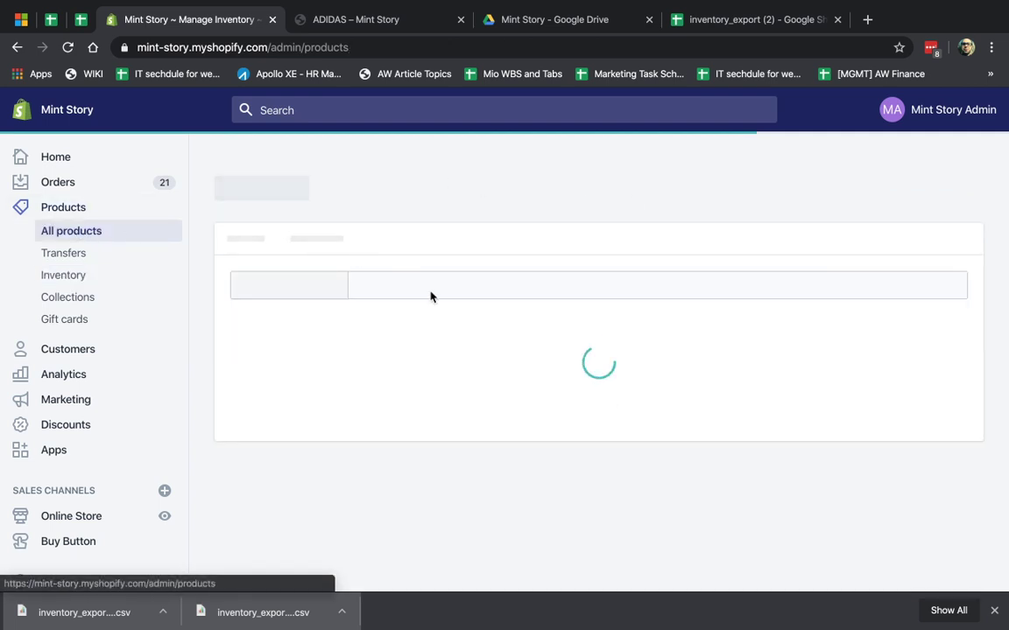
click(507, 296)
text(AD-02-white-1)
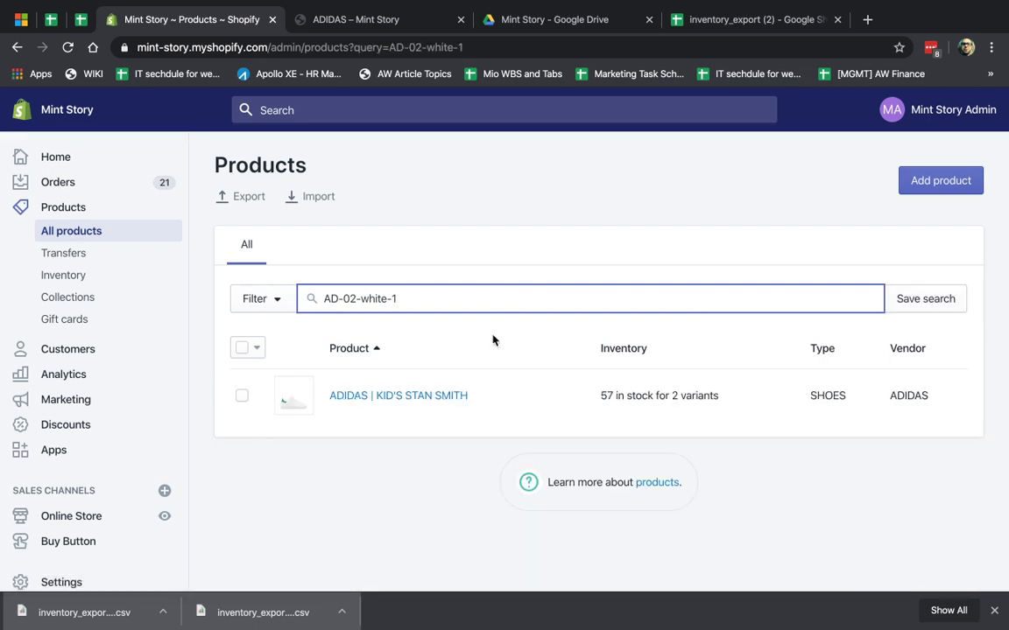
click(435, 399)
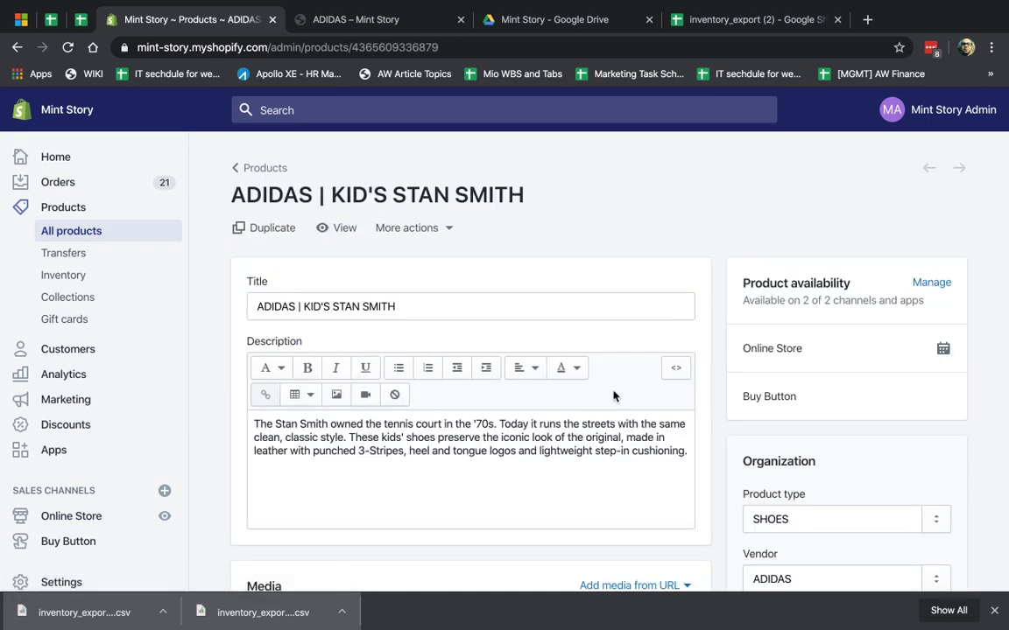
scroll(645, 410, down, 2)
scroll(645, 410, down, 9)
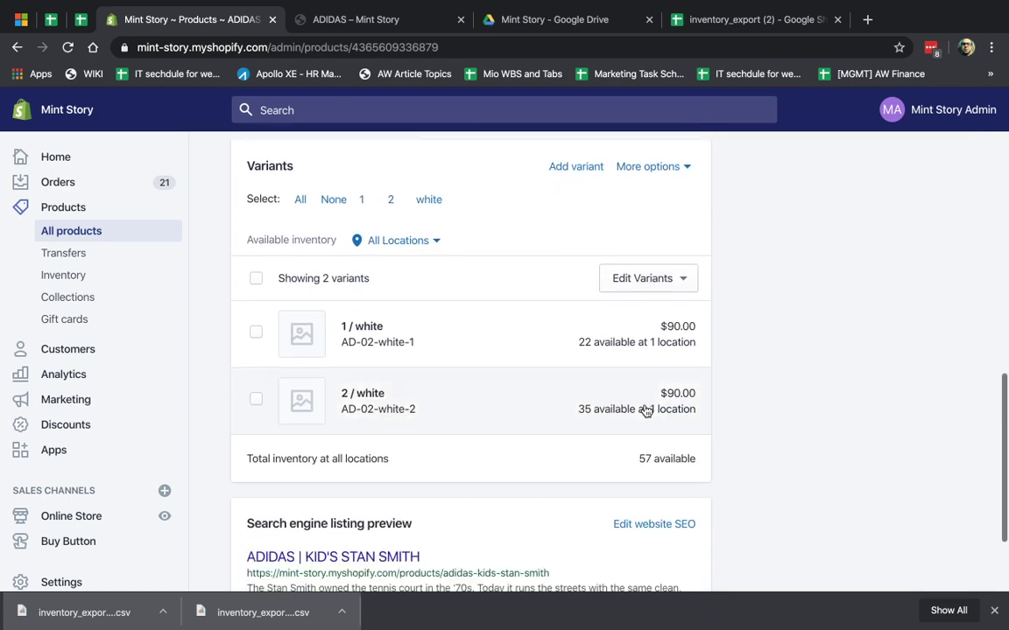
scroll(645, 410, up, 2)
scroll(645, 410, down, 1)
- Find SKU AD-02-white-1 on the product page and open the 1 / white variant
scroll(645, 410, up, 1)
scroll(645, 409, up, 1)
key(ctrl+f)
text(AD-02-white-1)
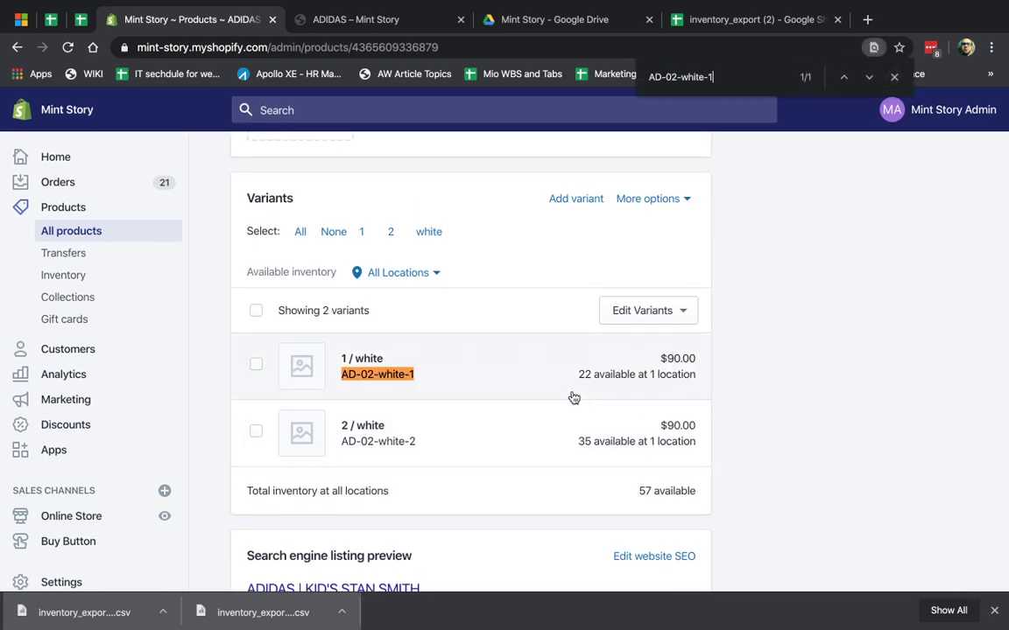
click(542, 364)
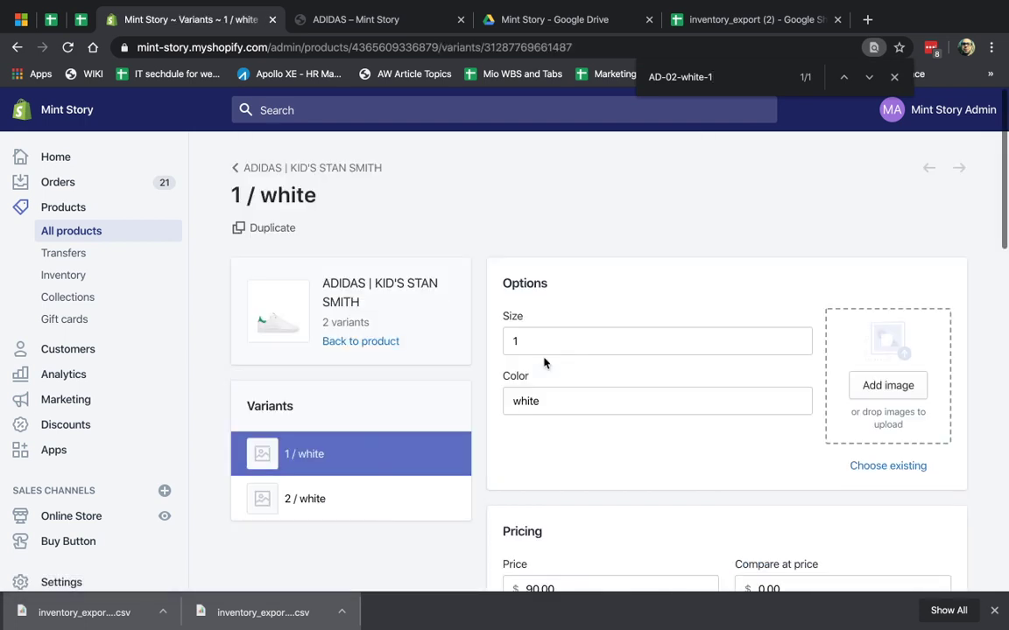
- Stock the variant at East Coast Warehouse and set its available quantity to 55
scroll(691, 405, down, 7)
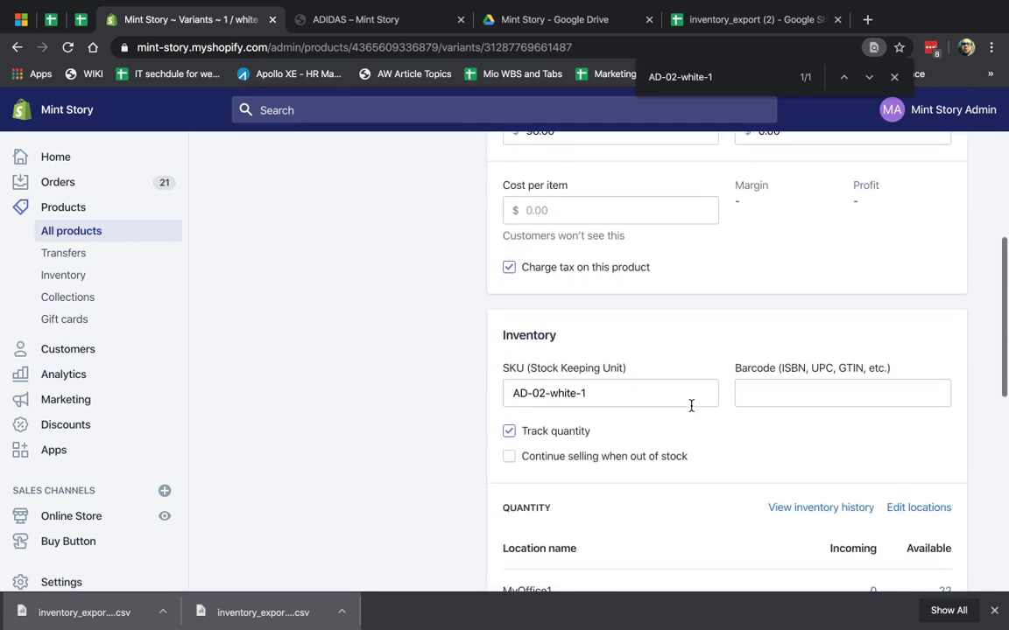
scroll(691, 407, down, 1)
click(910, 354)
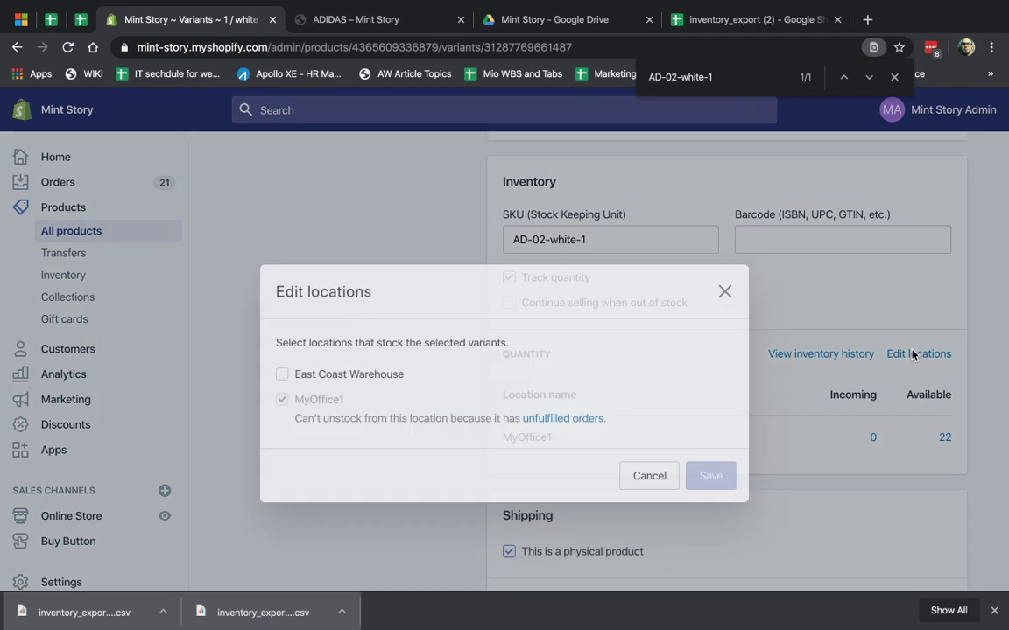
click(354, 332)
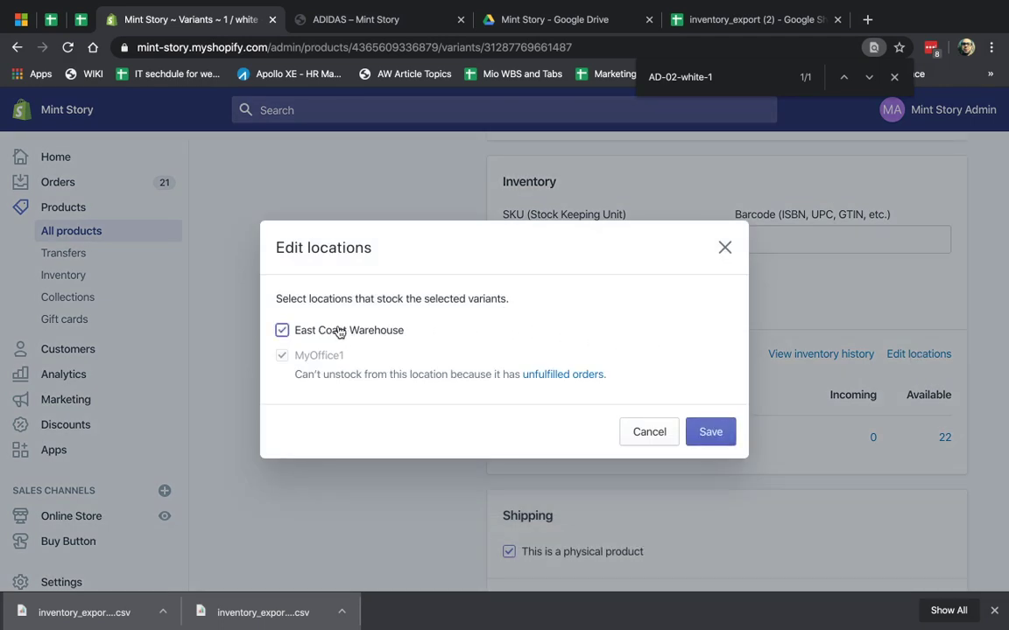
click(711, 435)
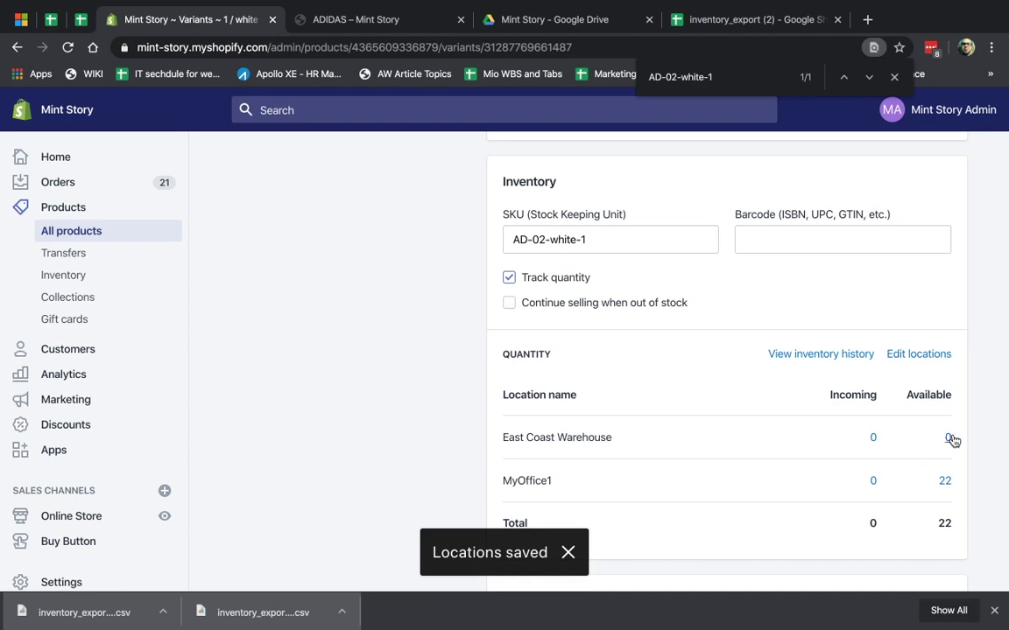
click(950, 437)
text(55)
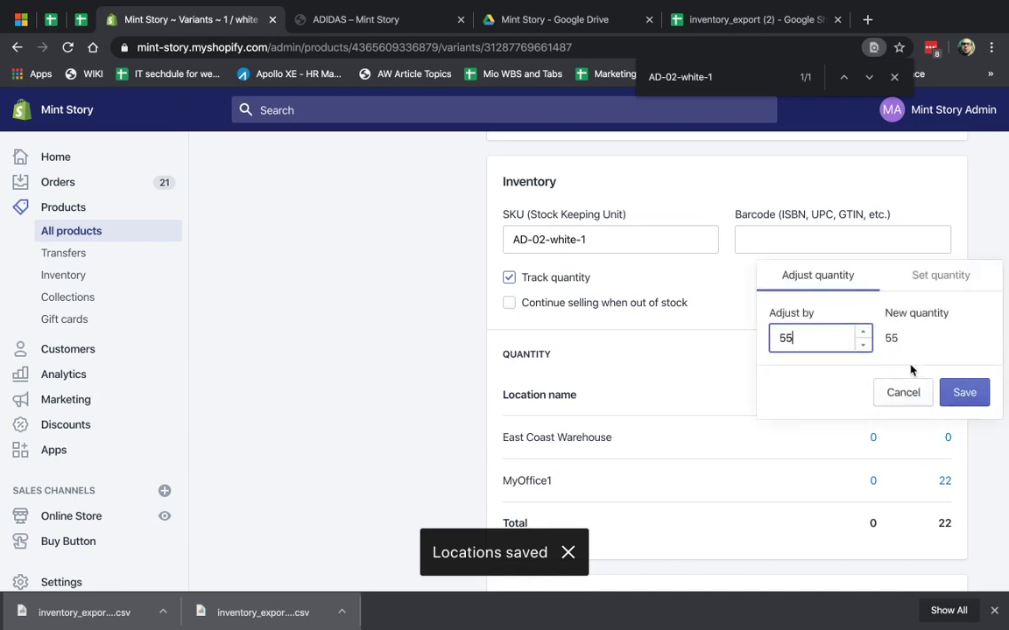
click(979, 396)
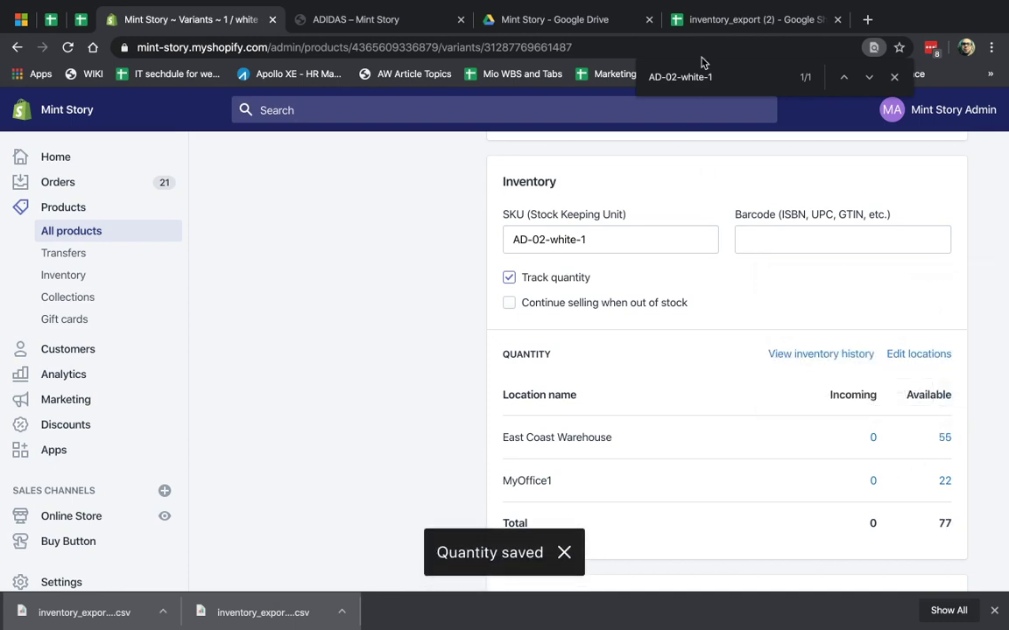
click(725, 26)
- Replace 'not stocked' in cell K2 with 55, then return to the Shopify variant page
click(649, 234)
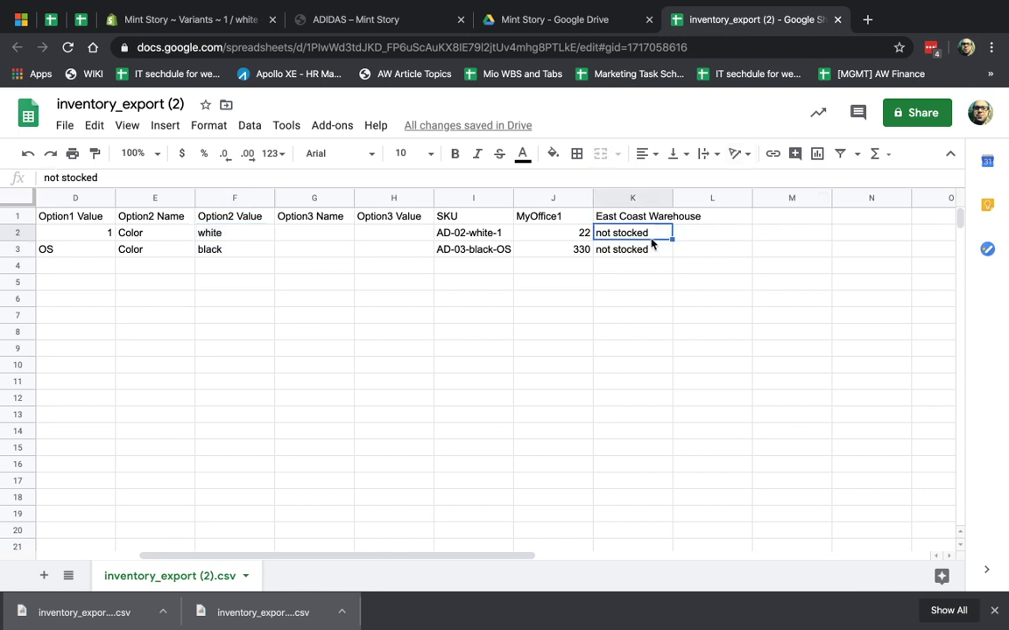
key(Delete)
text(55)
key(Return)
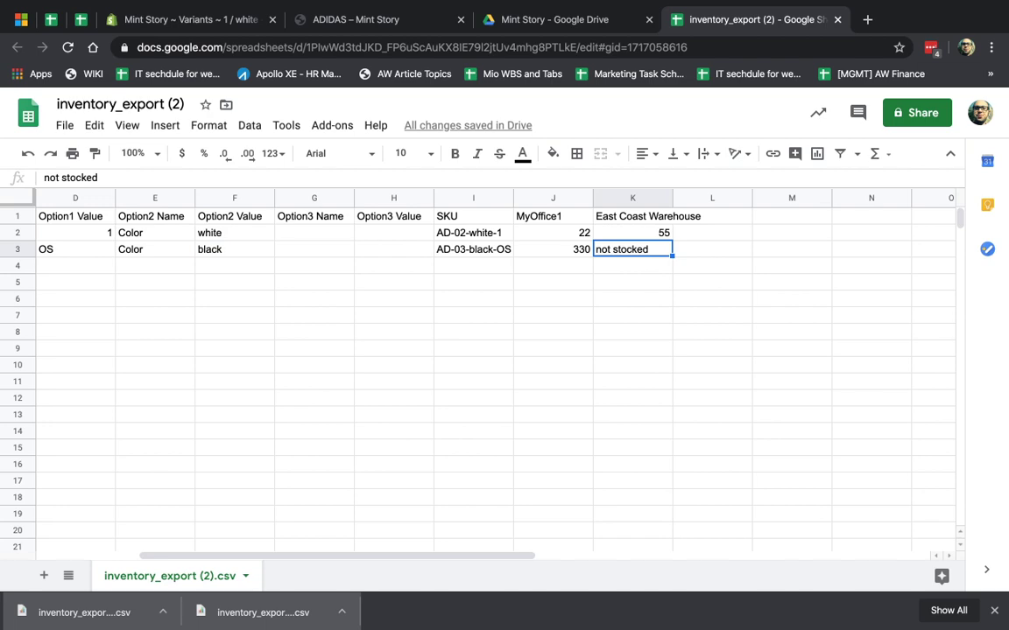
click(628, 332)
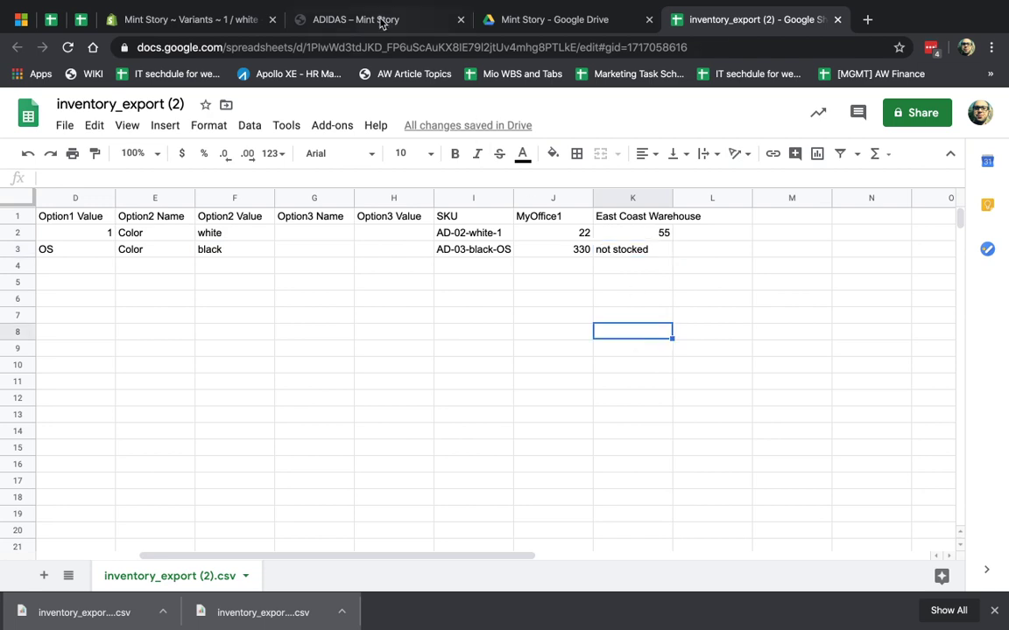
click(375, 19)
click(207, 15)
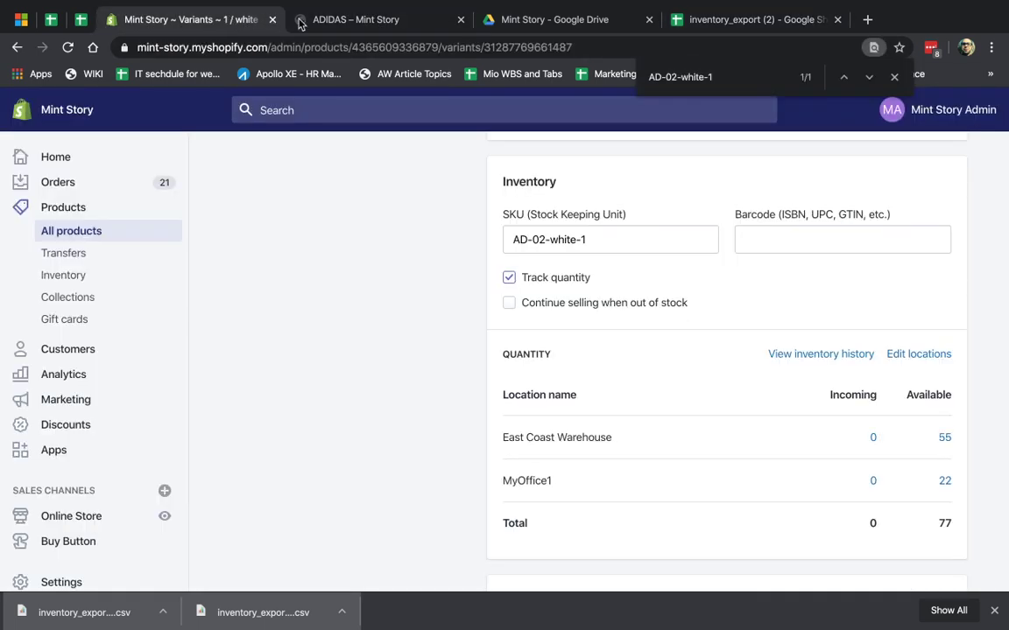
- Go back through the Kid's Stan Smith and Products breadcrumbs, then open the Transfers page
scroll(382, 240, up, 10)
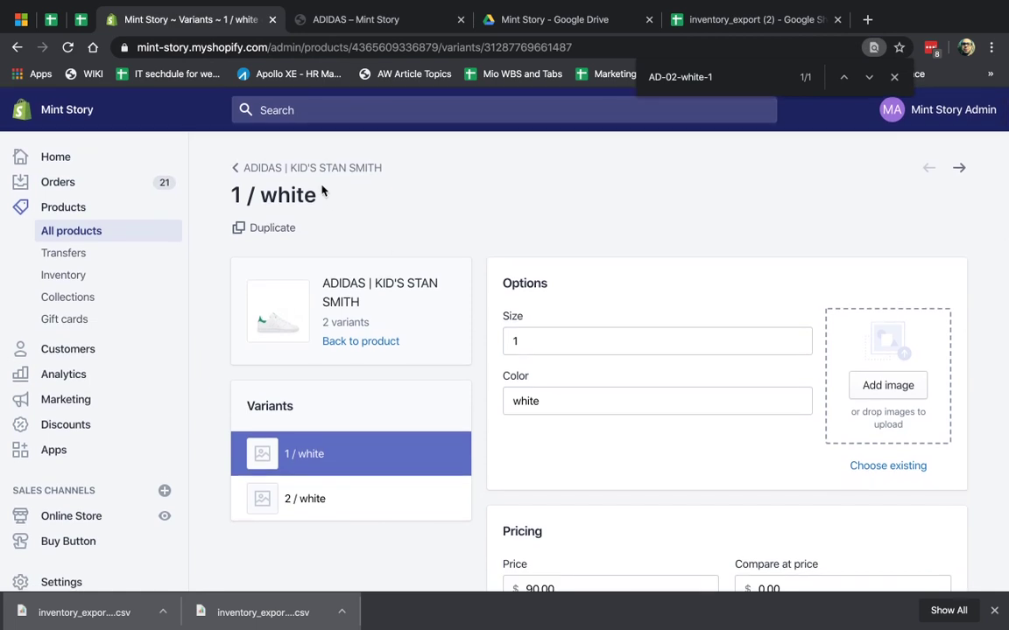
click(310, 169)
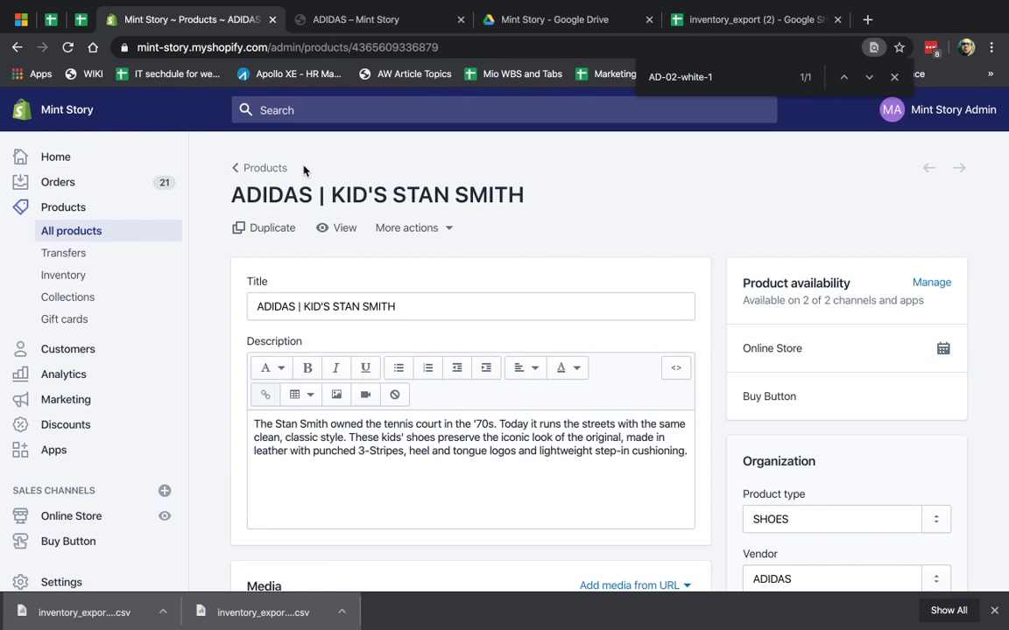
click(234, 167)
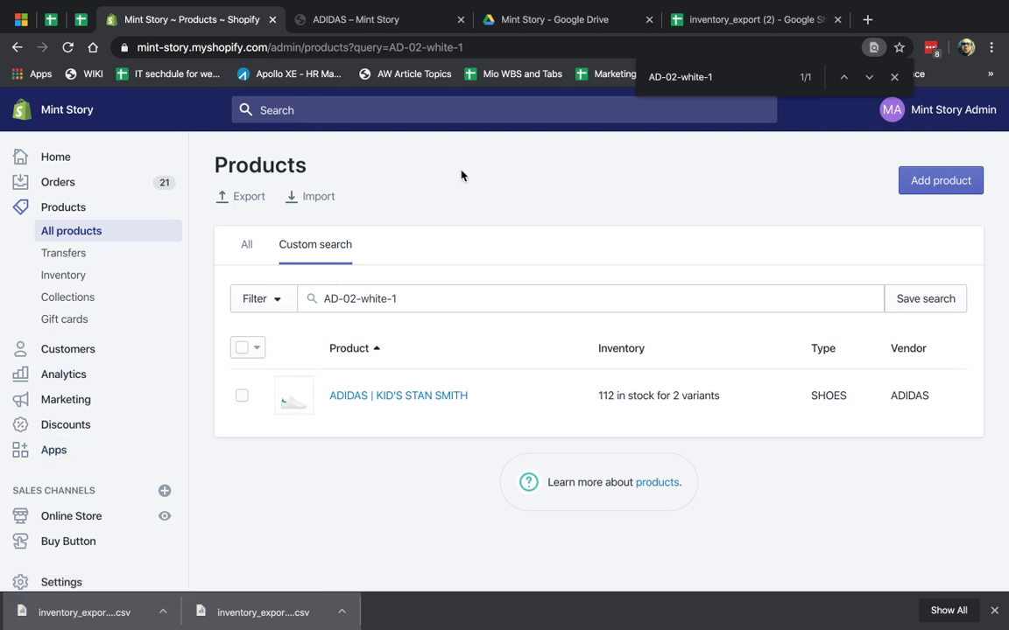
click(98, 257)
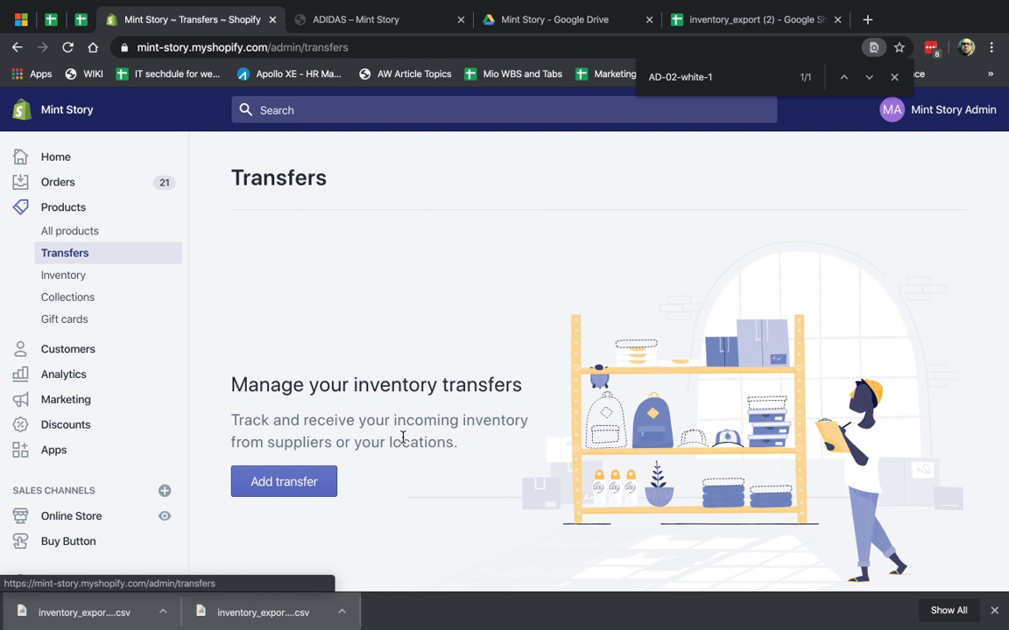
- Create a new transfer and add the Adidas Sticker from All products
click(995, 611)
click(298, 496)
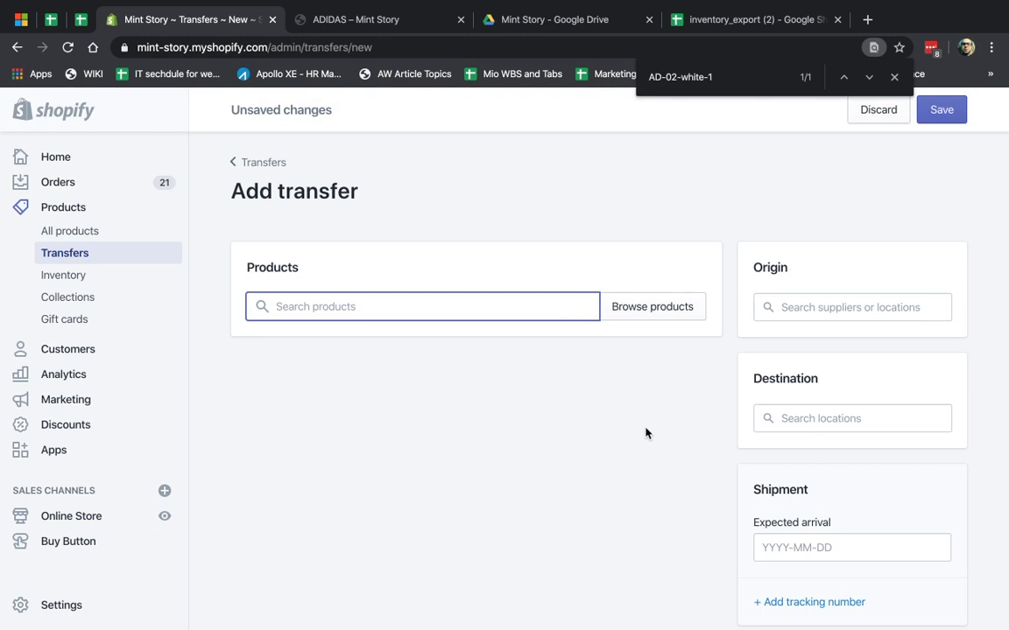
click(654, 307)
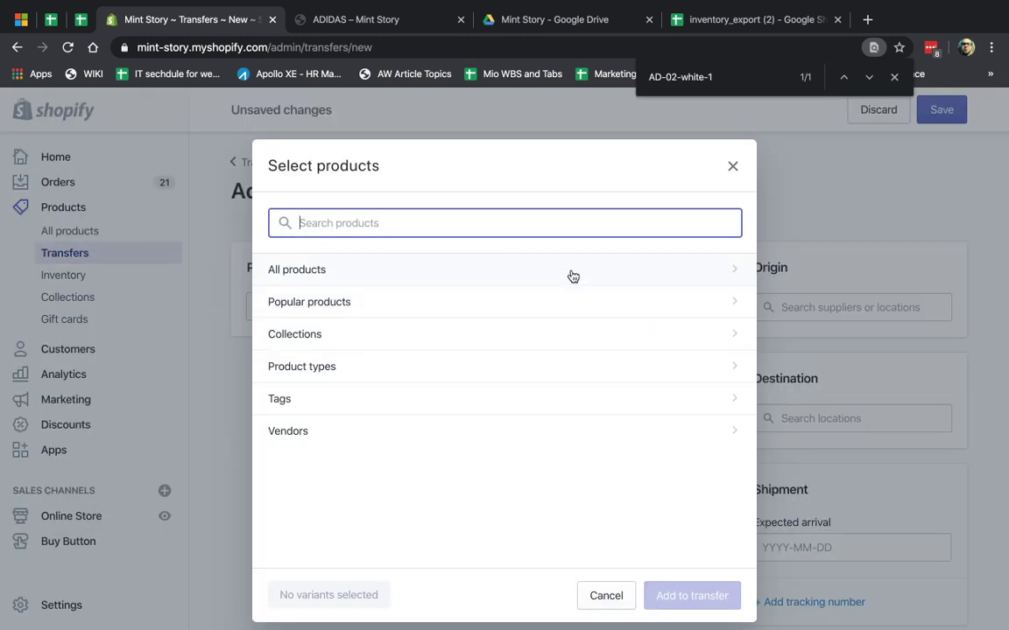
text(adidad)
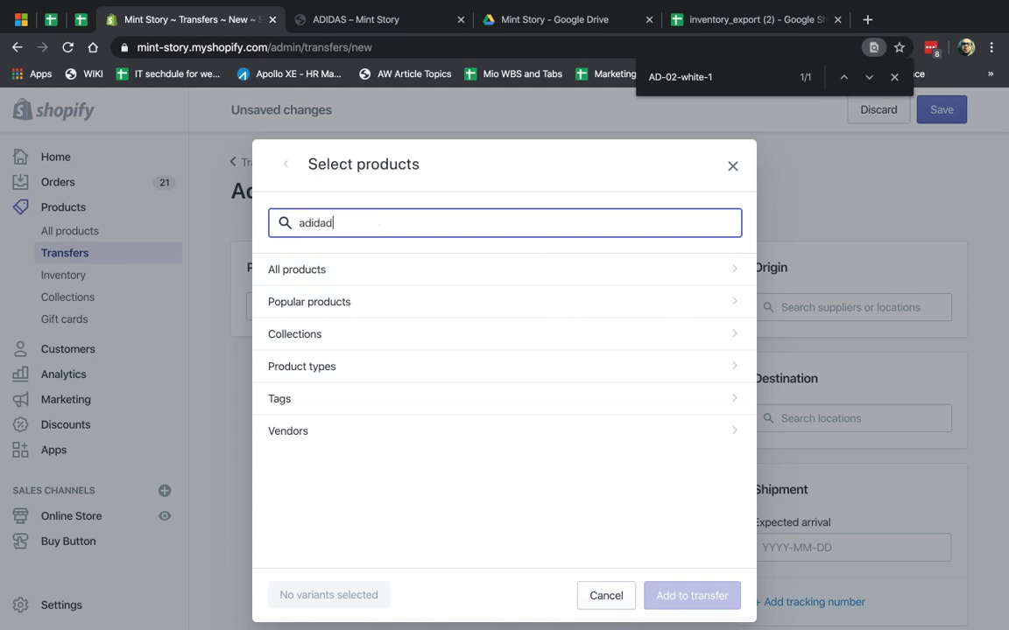
key(ctrl+a)
text(stickers)
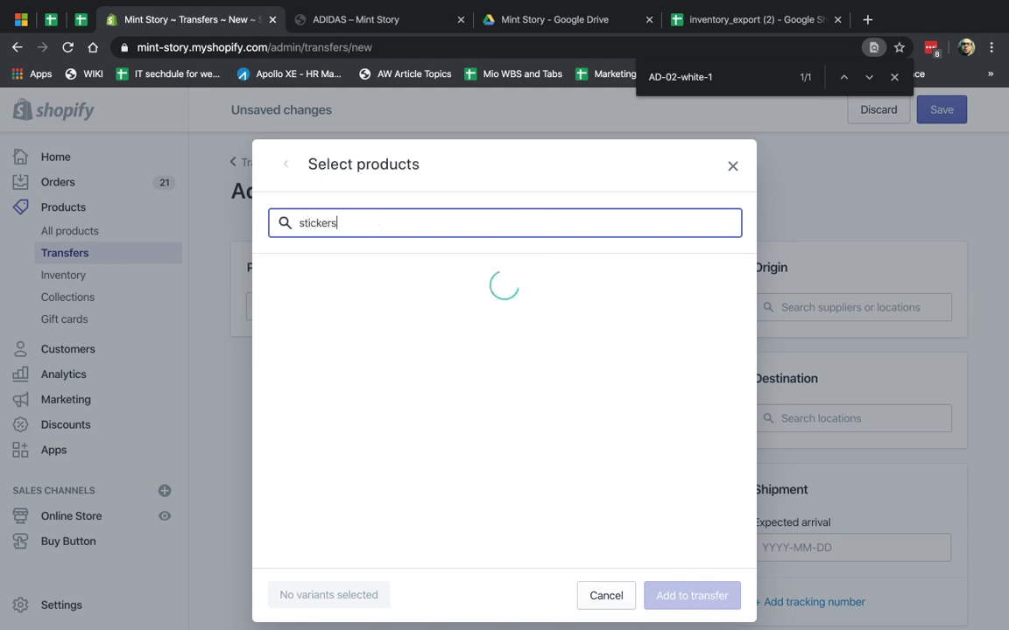
key(BackSpace)
key(BackSpace)
key(BackSpace)
key(BackSpace)
key(BackSpace)
key(BackSpace)
key(BackSpace)
key(BackSpace)
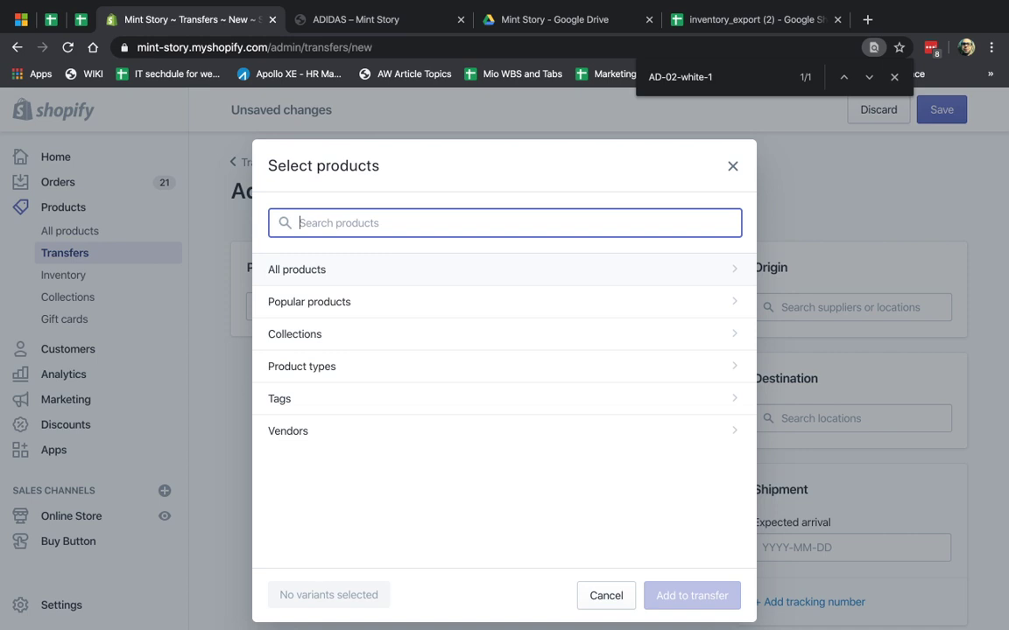
click(423, 273)
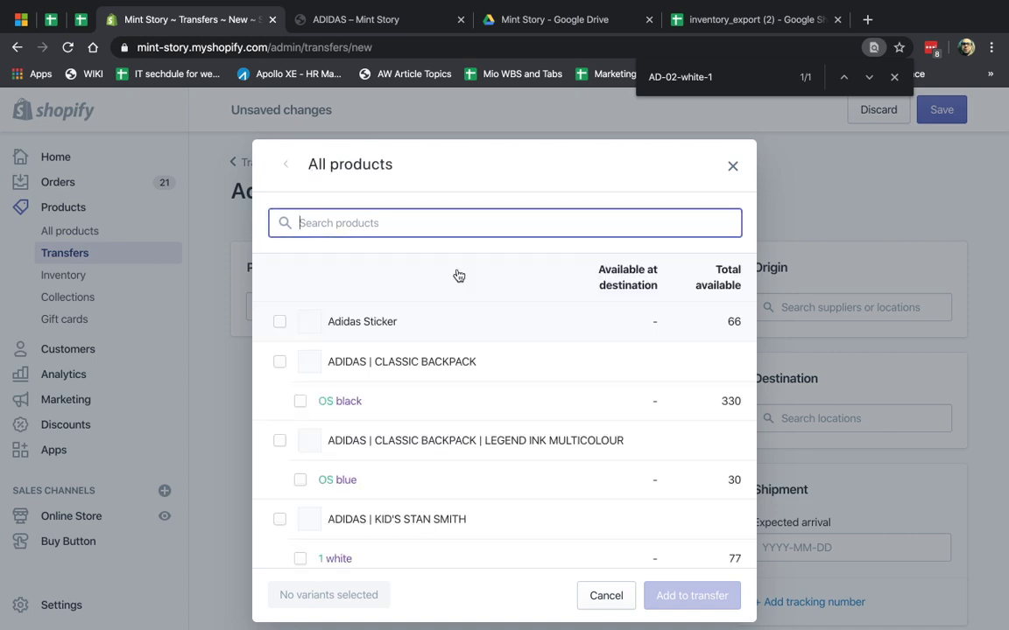
click(360, 321)
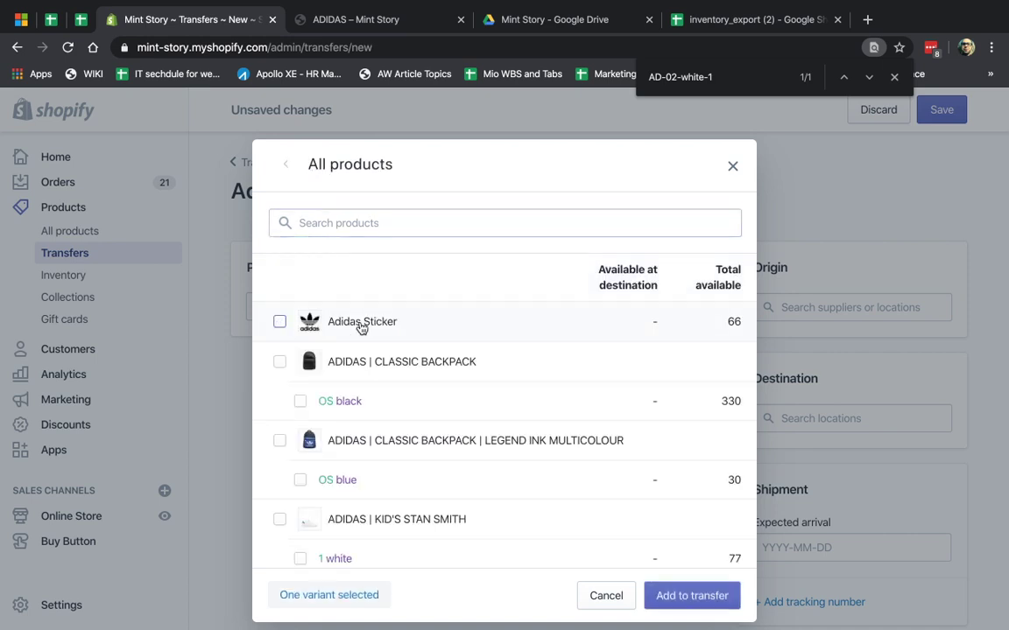
click(689, 595)
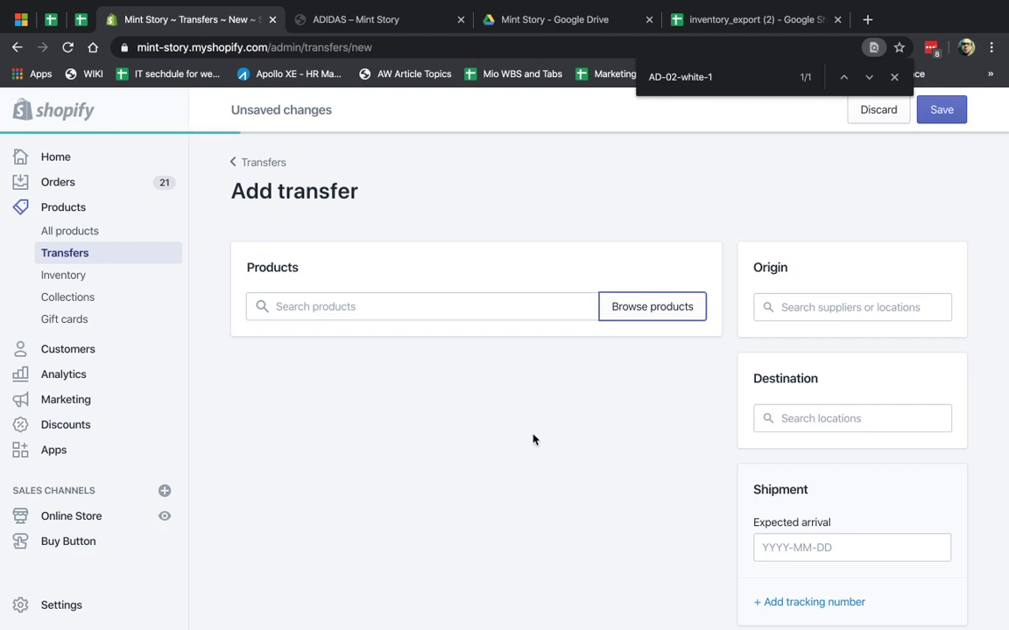
- Set the sticker quantity to 90000 and begin creating a new supplier as the origin
click(656, 406)
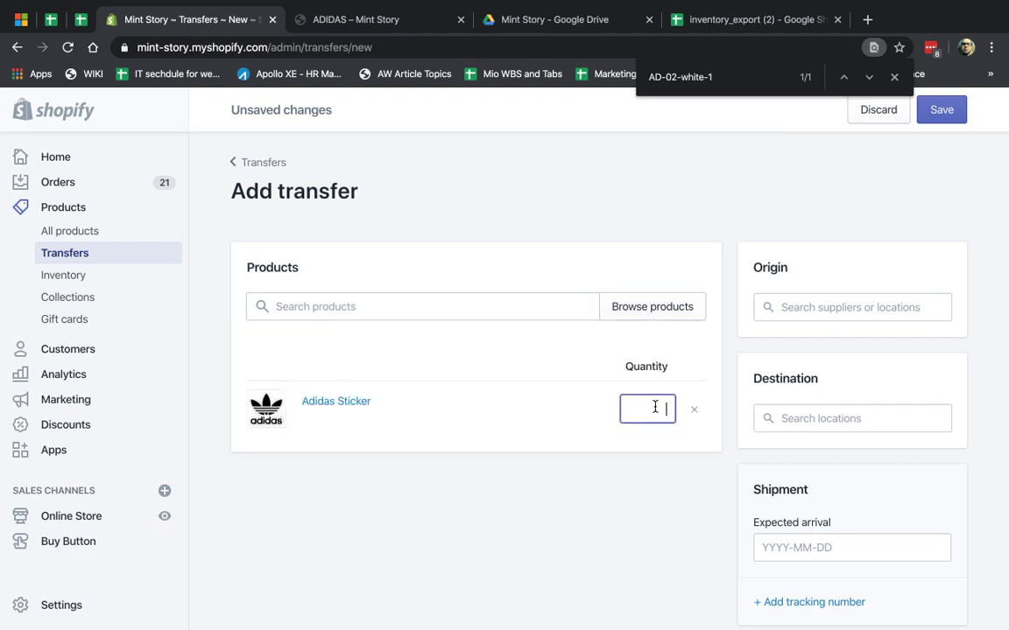
text(90000)
click(537, 447)
click(834, 308)
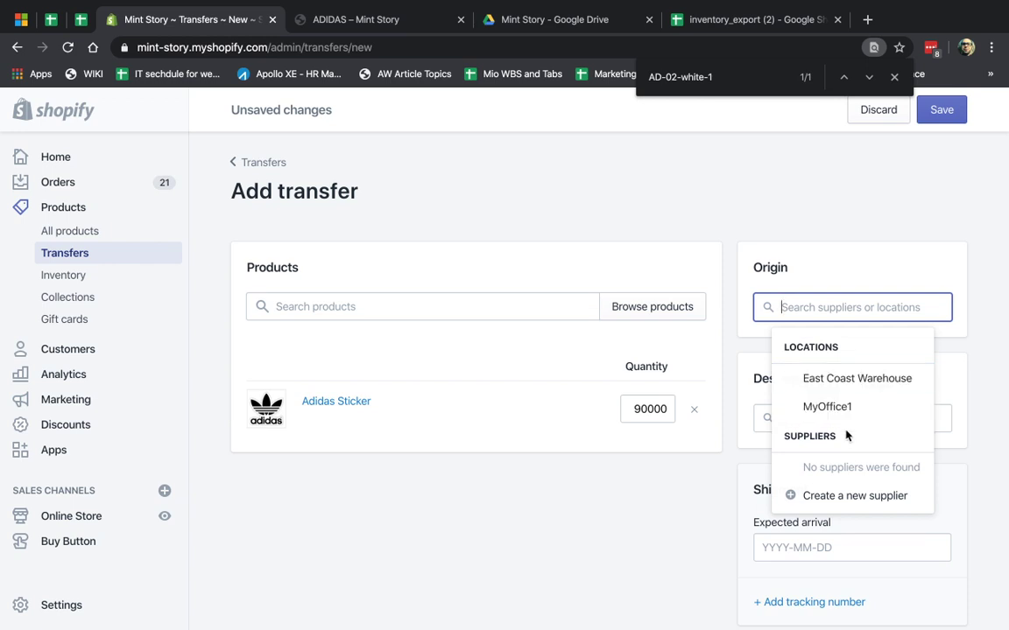
click(858, 495)
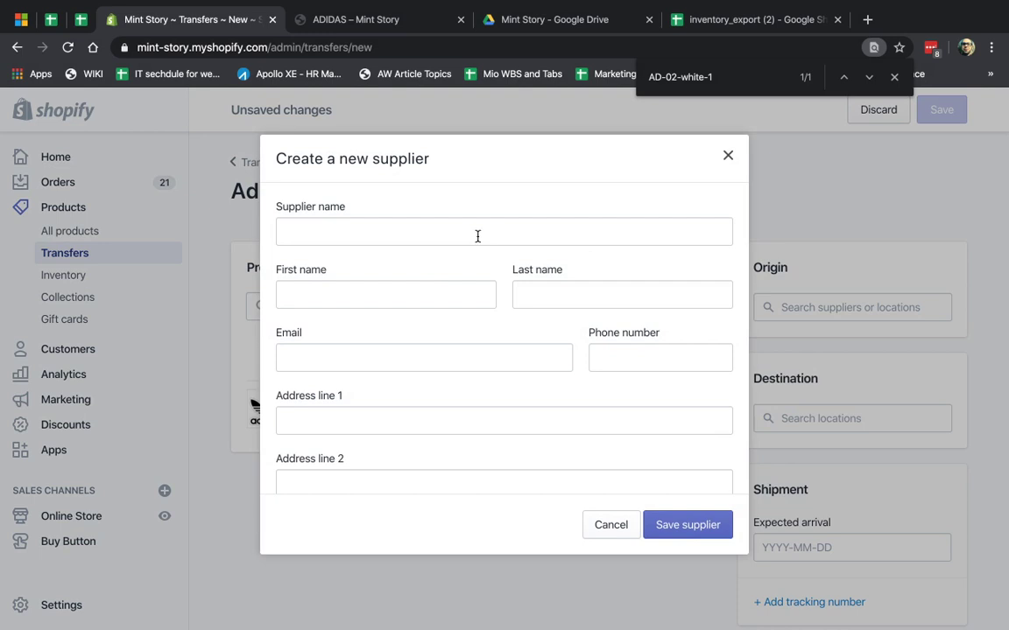
- Name the supplier 'China Stickers R Us' and enter the contact's first name, last name and e-mail
click(470, 235)
text(China )
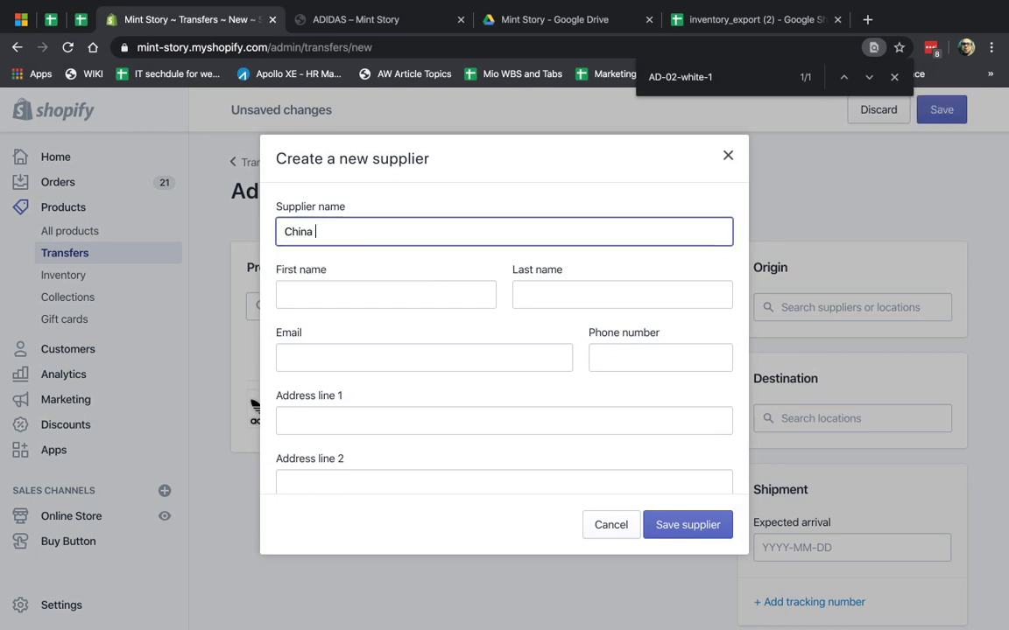
text(Stickers R Us)
click(435, 288)
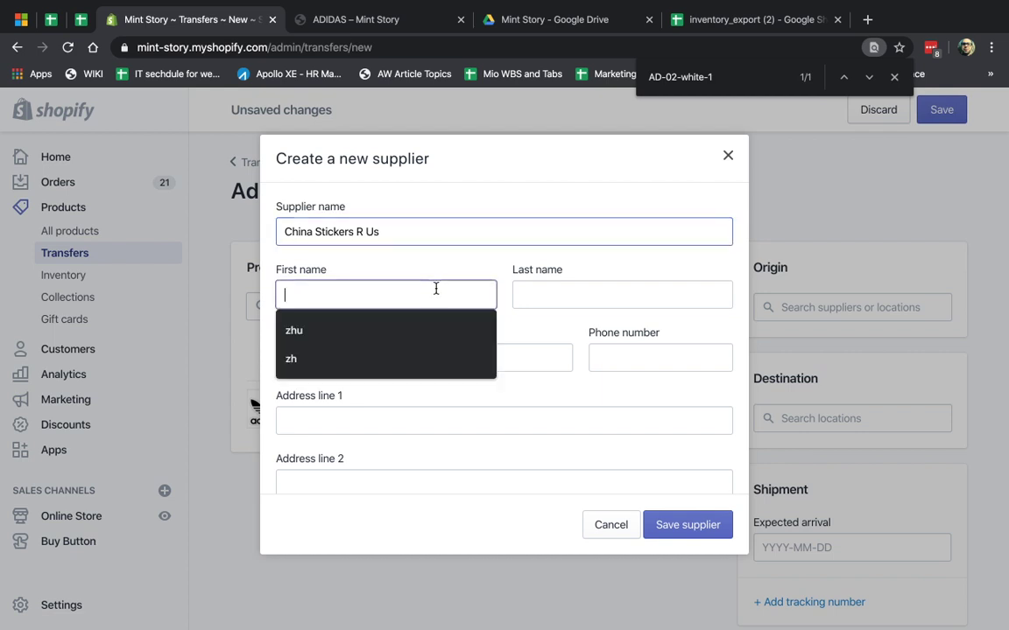
click(583, 291)
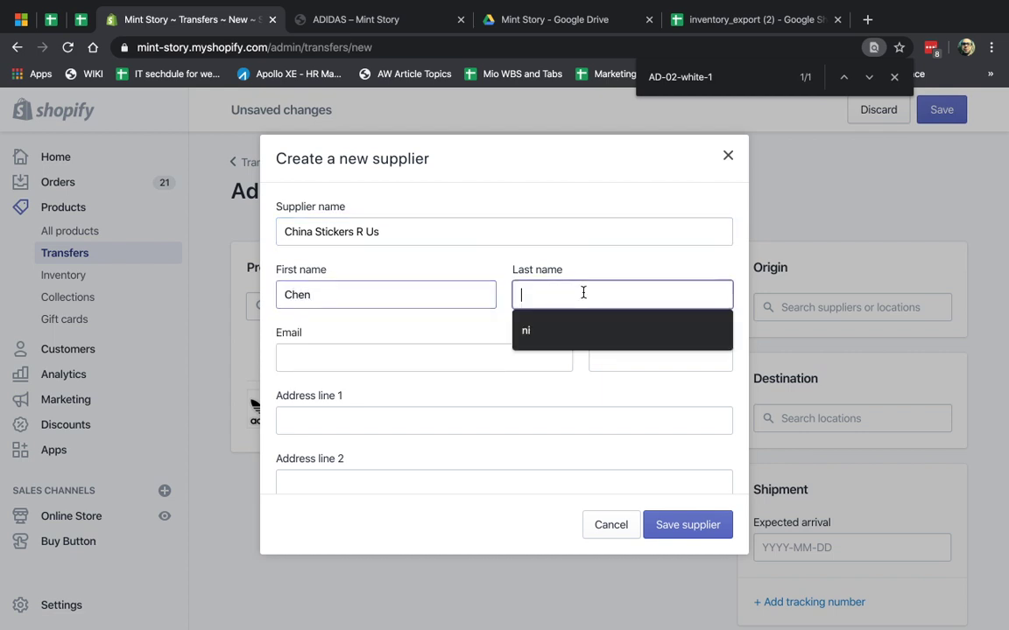
click(499, 361)
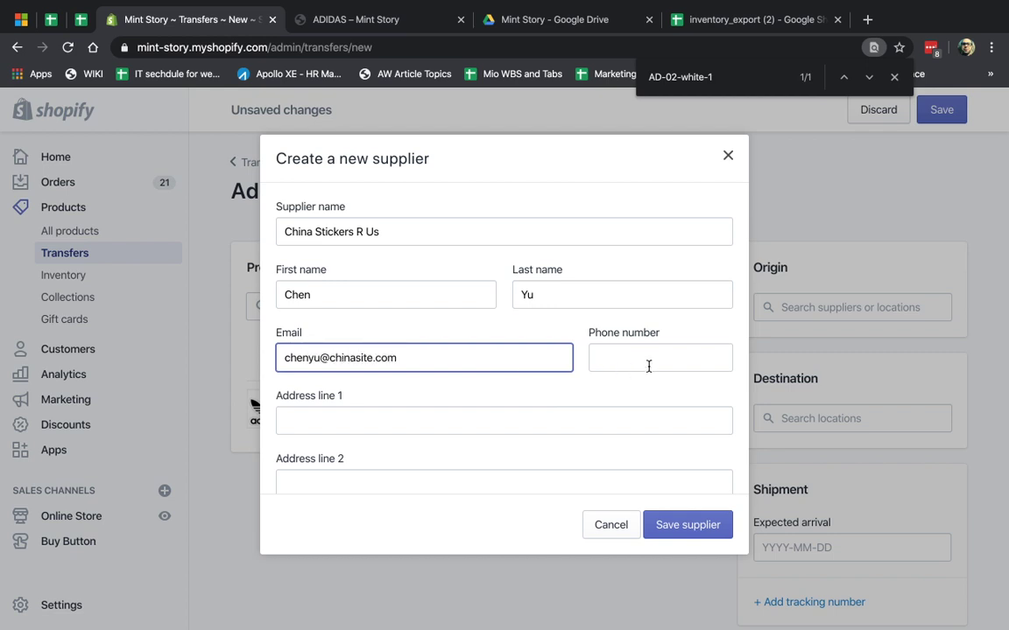
click(655, 356)
- Fill in the supplier's street address, city Shanghai and postal code
scroll(656, 354, down, 3)
click(561, 308)
text(Shanghai )
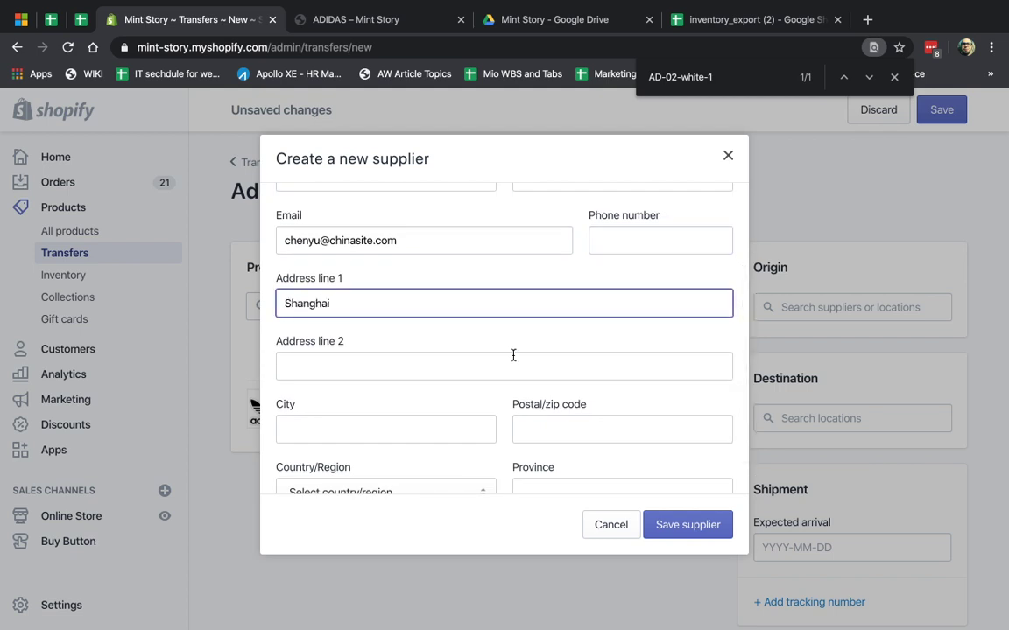
text(1234)
click(421, 421)
text(S)
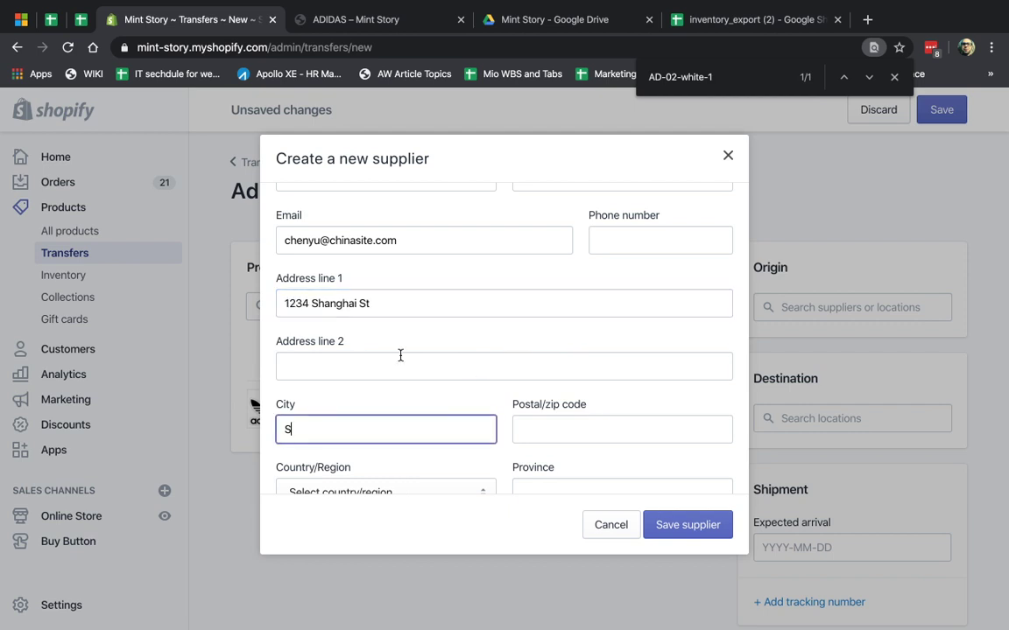
drag(312, 303, 355, 301)
key(ctrl+c)
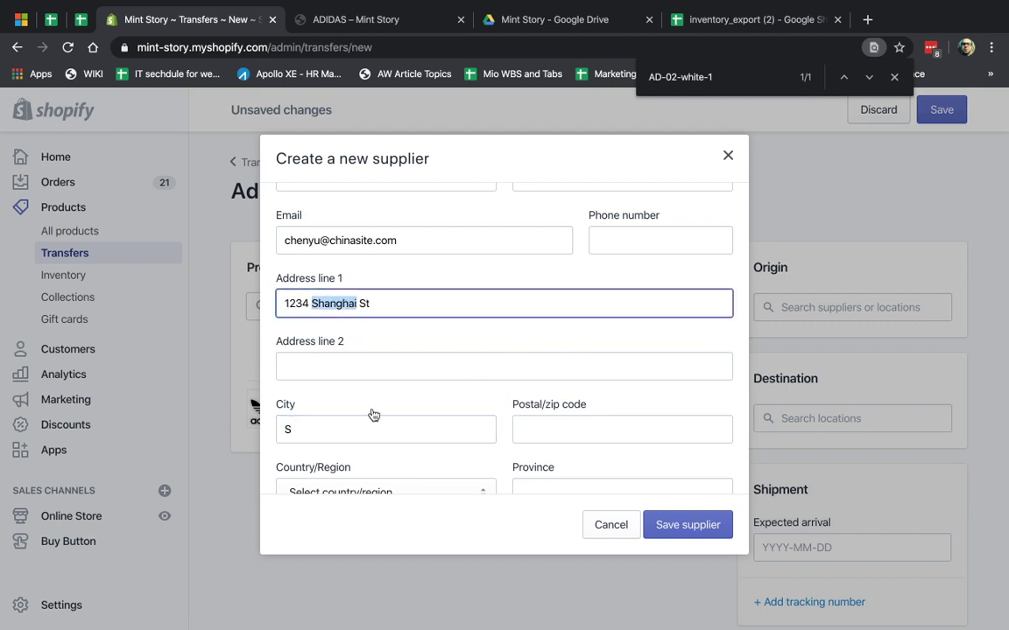
click(375, 436)
key(BackSpace)
key(ctrl+v)
scroll(508, 434, down, 1)
click(549, 406)
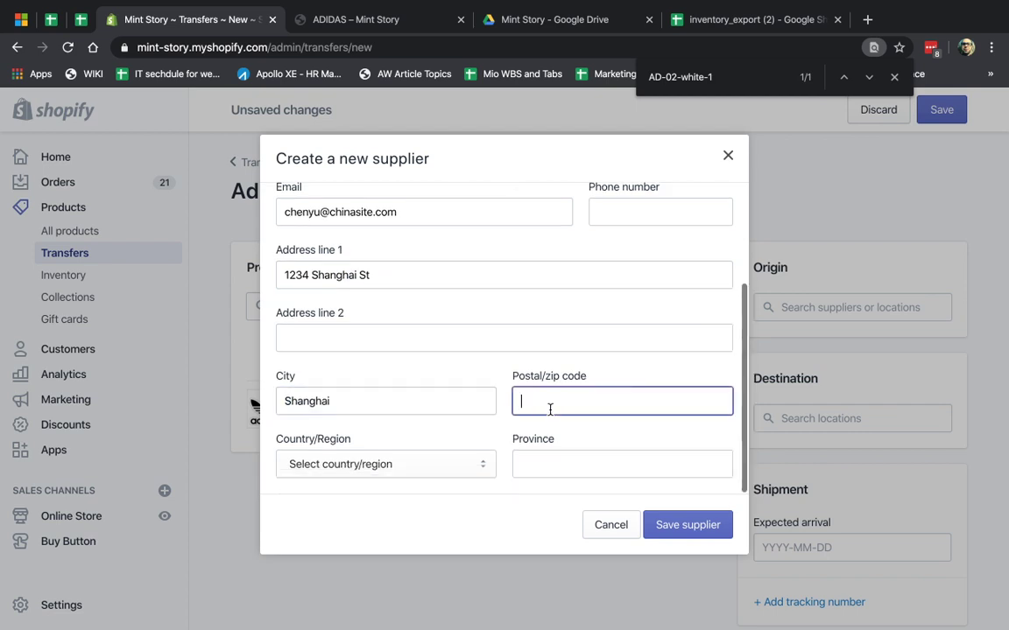
text(1000)
- Set the supplier's country to China and province to Shanghai, then save the supplier
click(442, 466)
text(china)
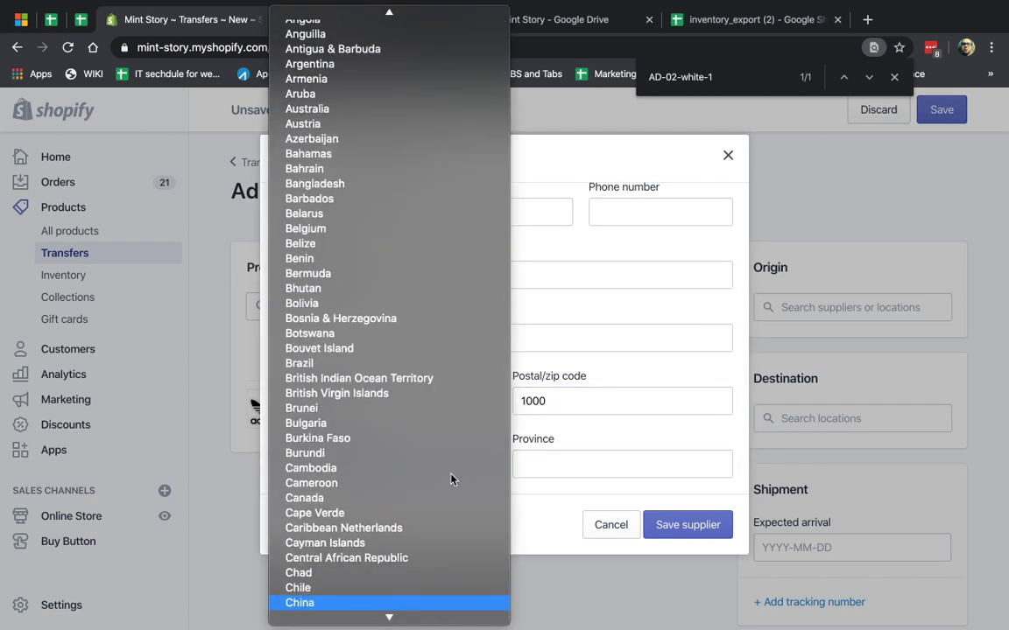
click(373, 605)
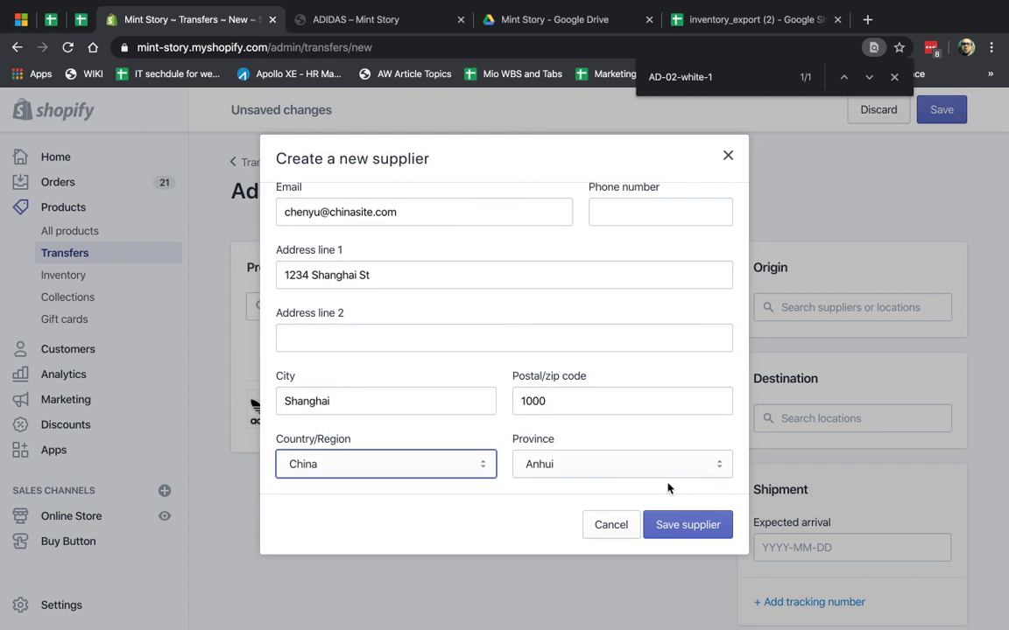
click(664, 468)
click(621, 474)
click(618, 469)
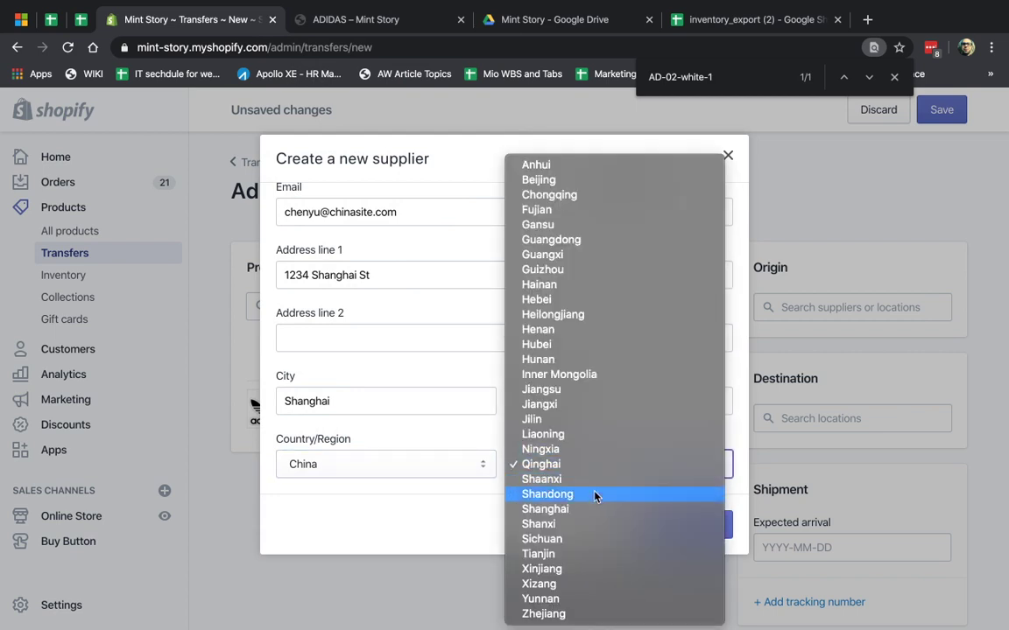
click(583, 509)
click(681, 533)
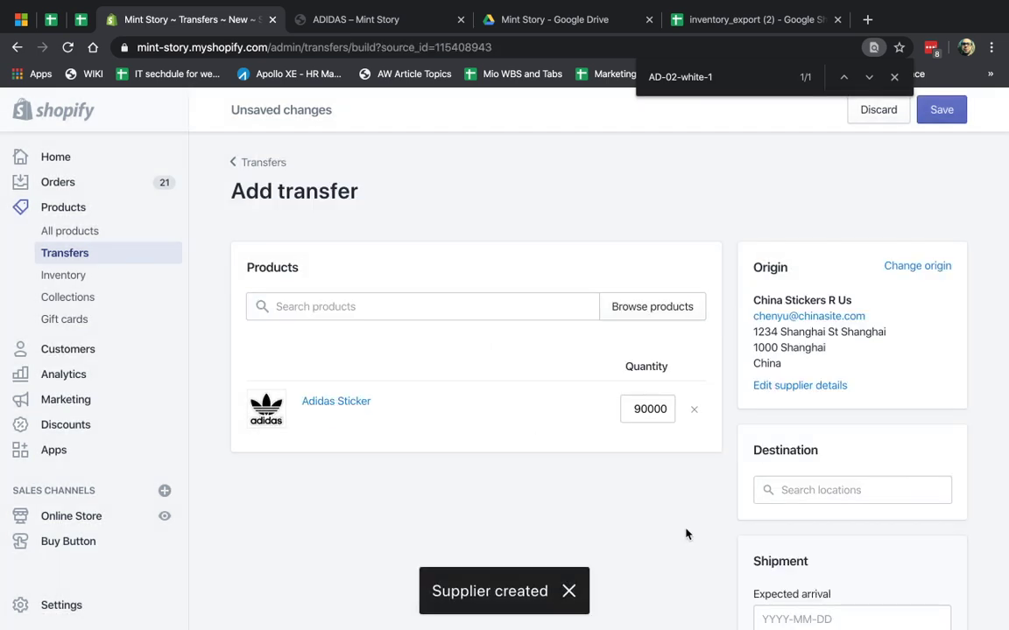
- Add the black OS ADIDAS Classic Backpack variant to the transfer
scroll(804, 385, down, 2)
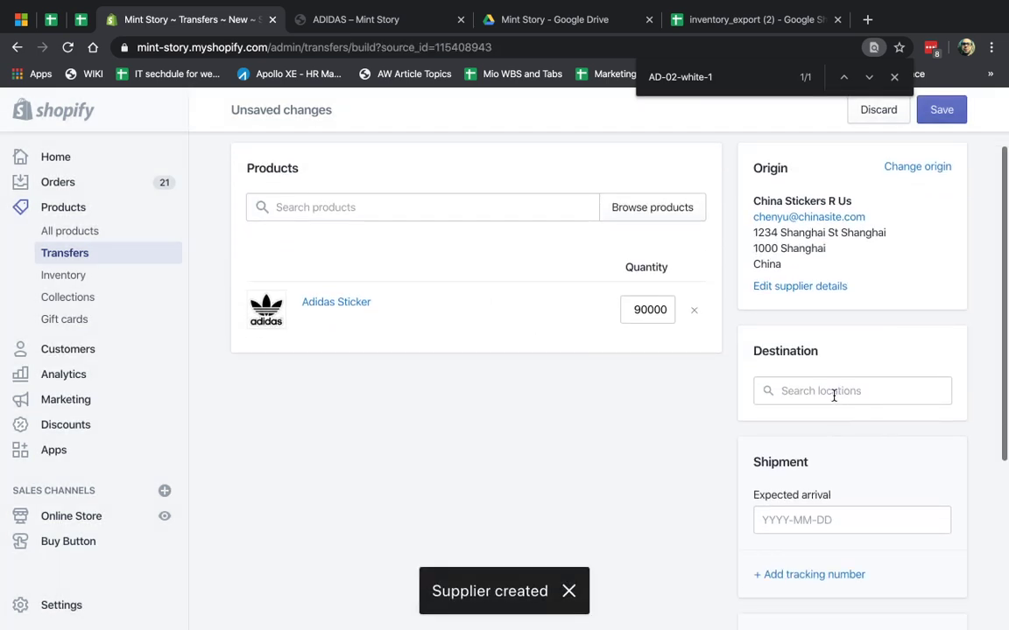
click(834, 392)
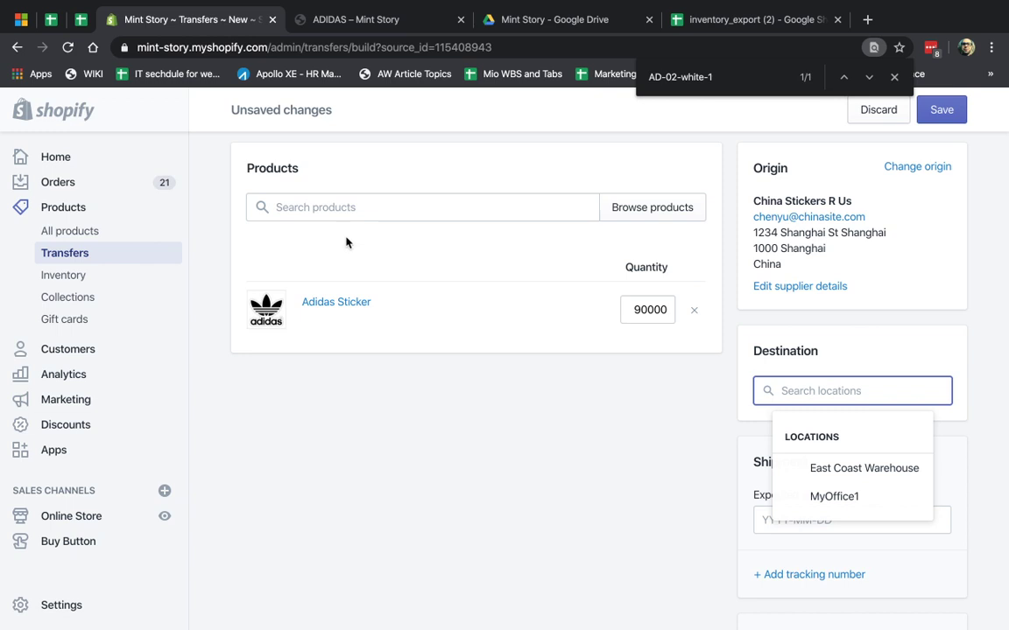
click(451, 207)
click(619, 210)
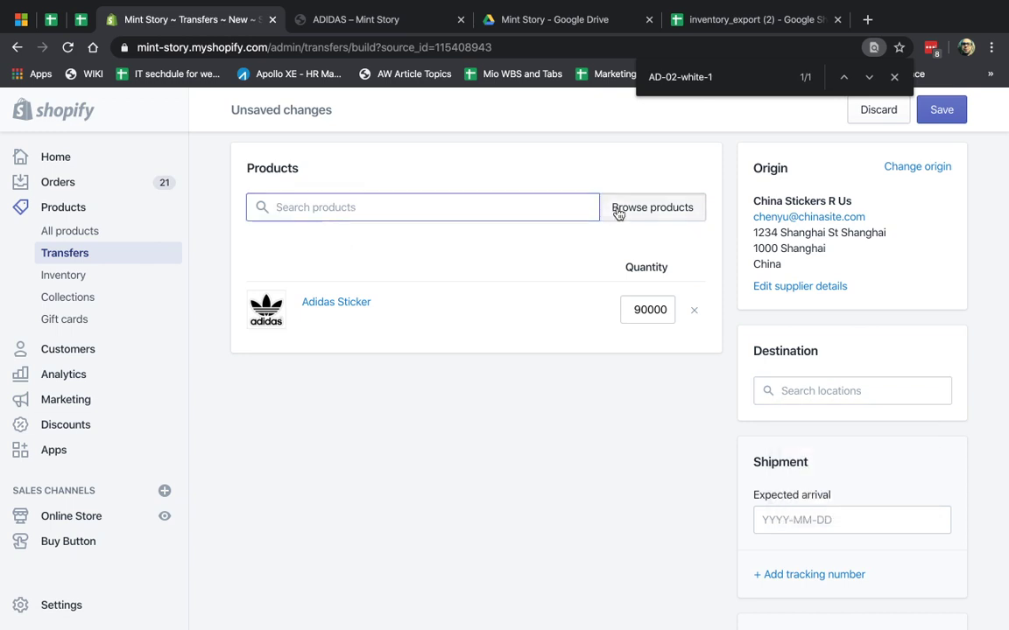
click(396, 265)
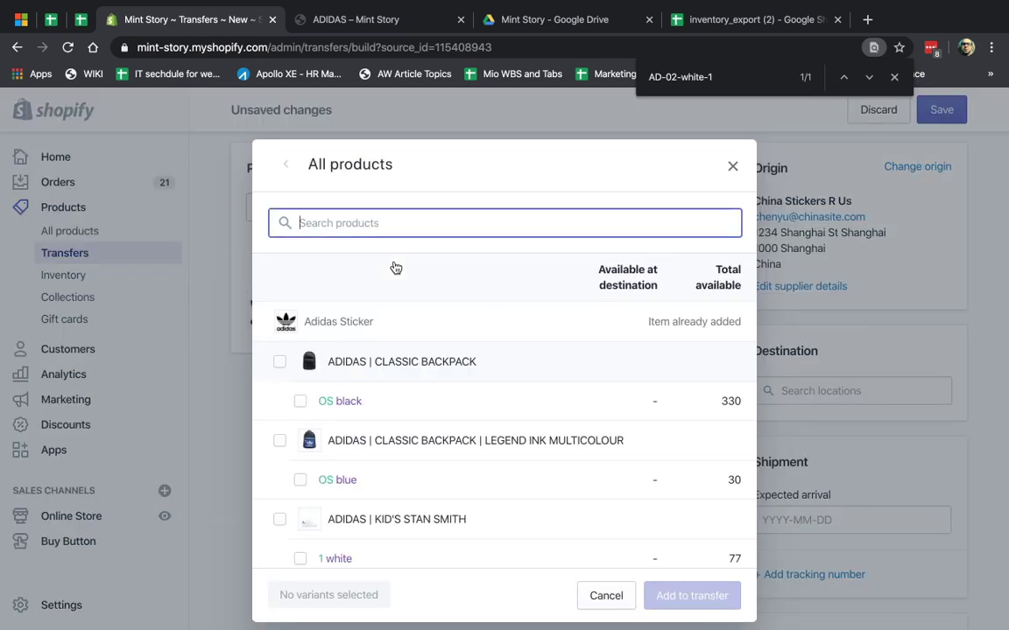
scroll(433, 350, down, 1)
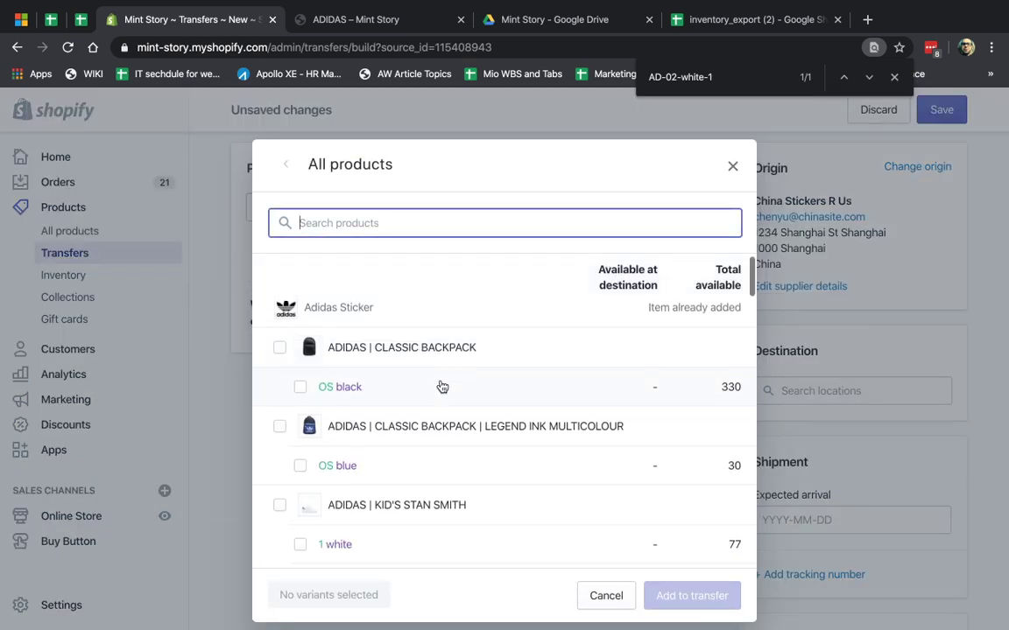
click(300, 387)
click(692, 595)
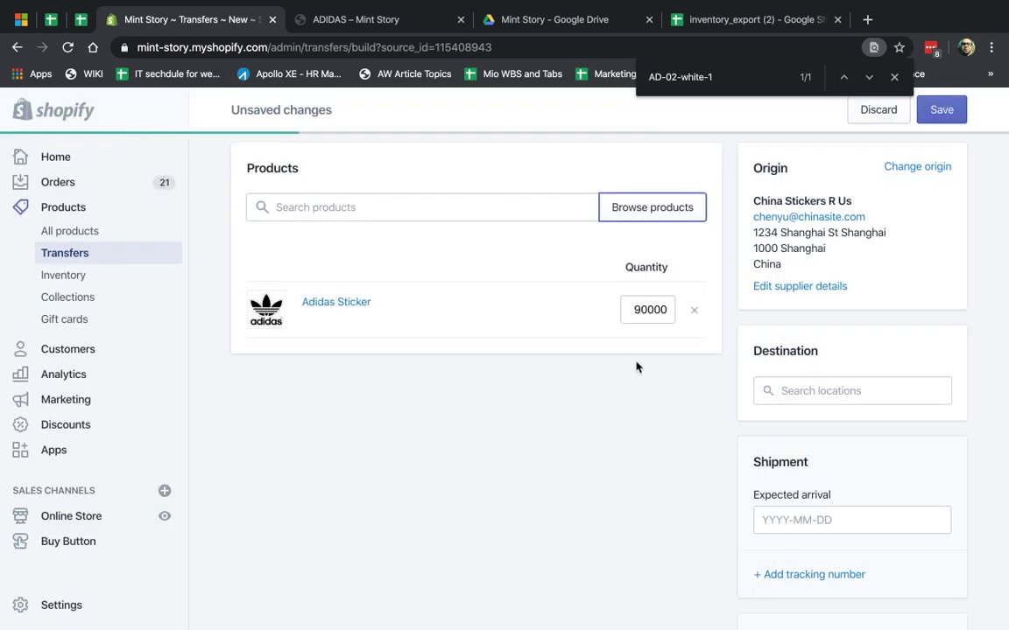
- Set the backpack quantity to 50 and choose MyOffice1 as the destination
text(50)
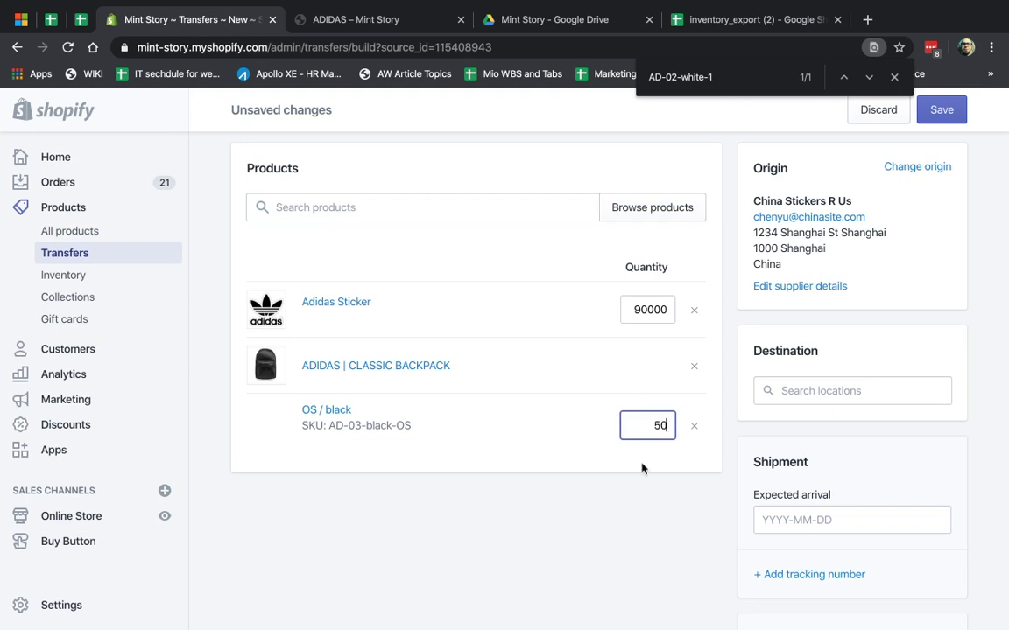
click(633, 499)
click(835, 389)
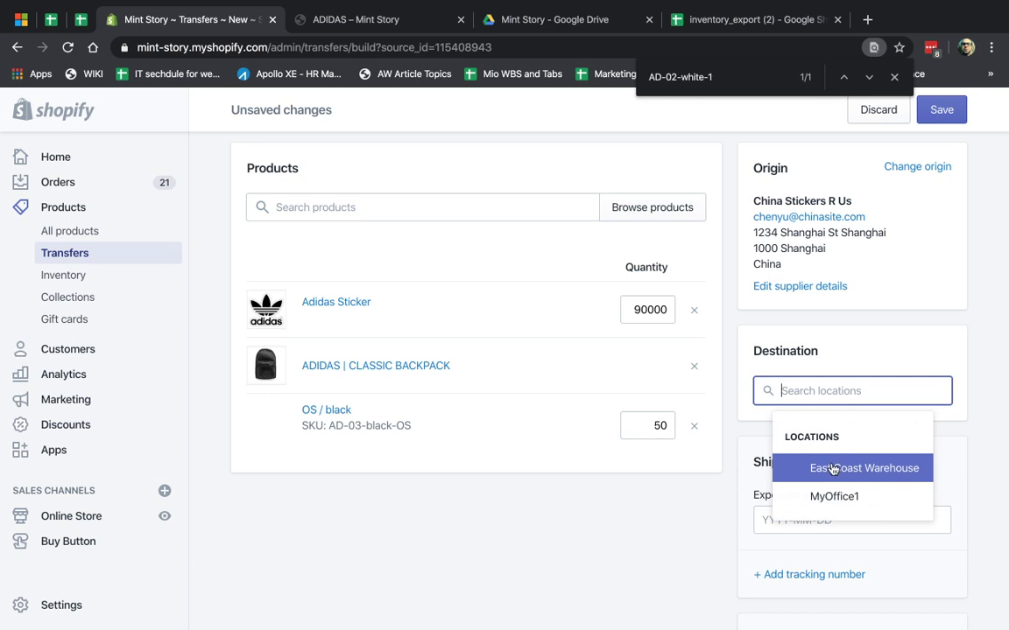
click(836, 498)
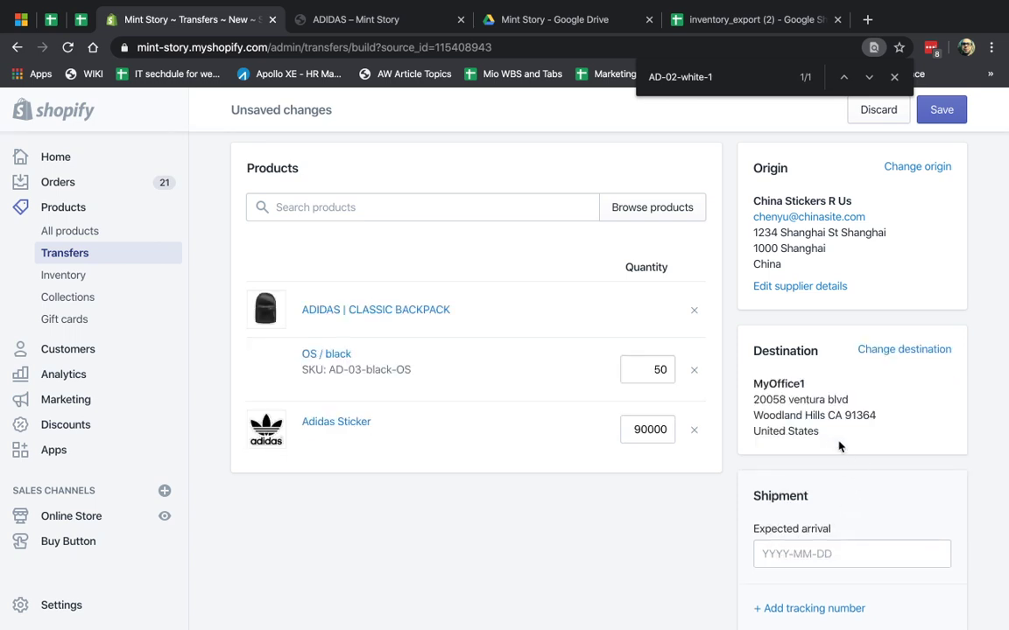
scroll(785, 433, down, 2)
- Set the transfer's expected arrival date to April 30, 2020
scroll(785, 432, down, 3)
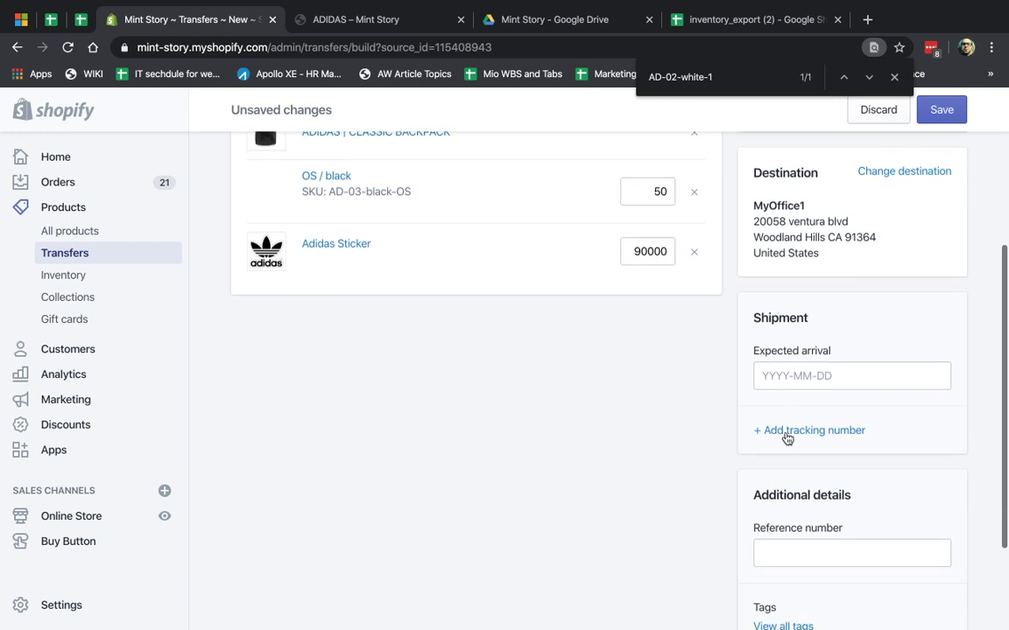
click(832, 378)
click(898, 405)
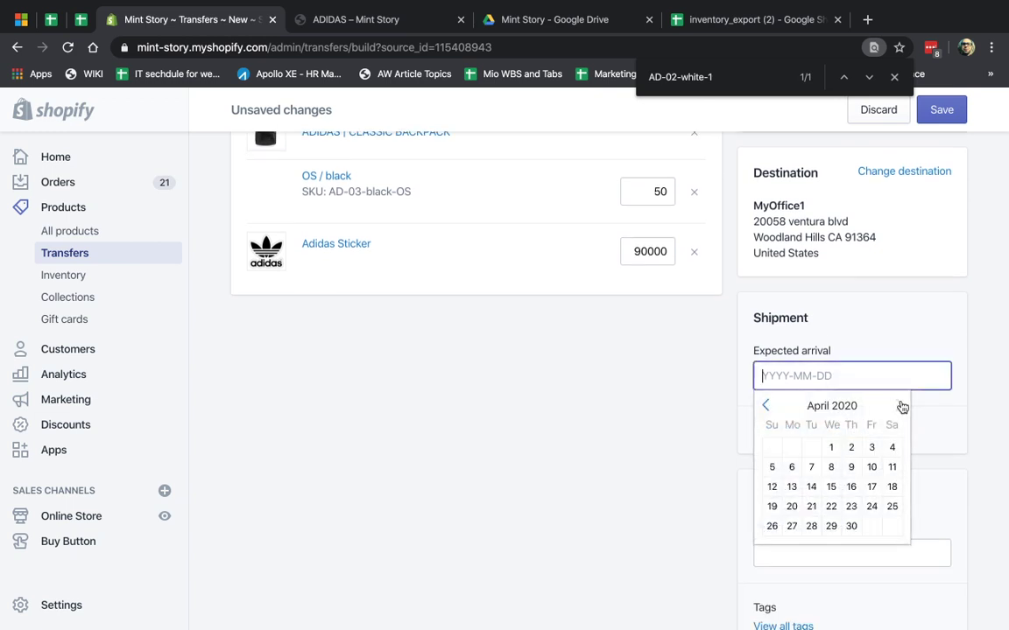
click(853, 527)
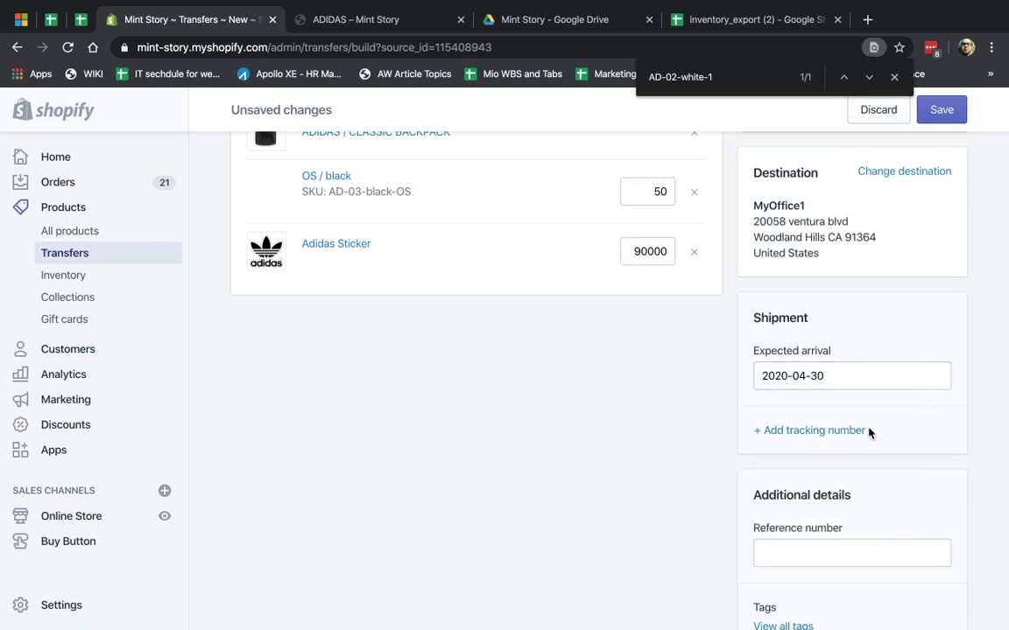
- Attach the shipment's tracking number with its shipping carrier to the transfer
click(849, 431)
click(482, 361)
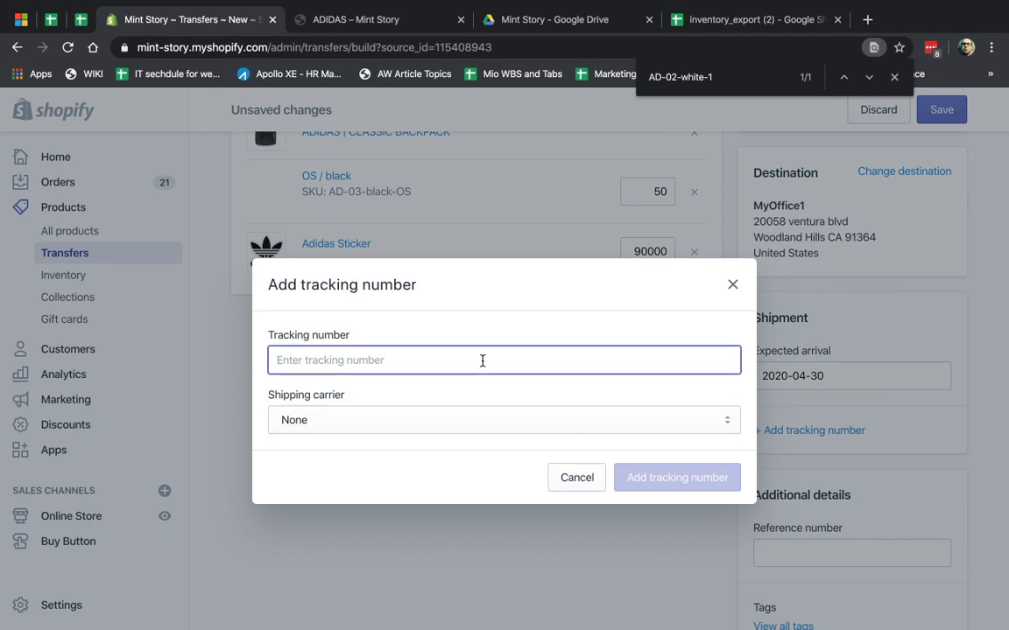
click(473, 420)
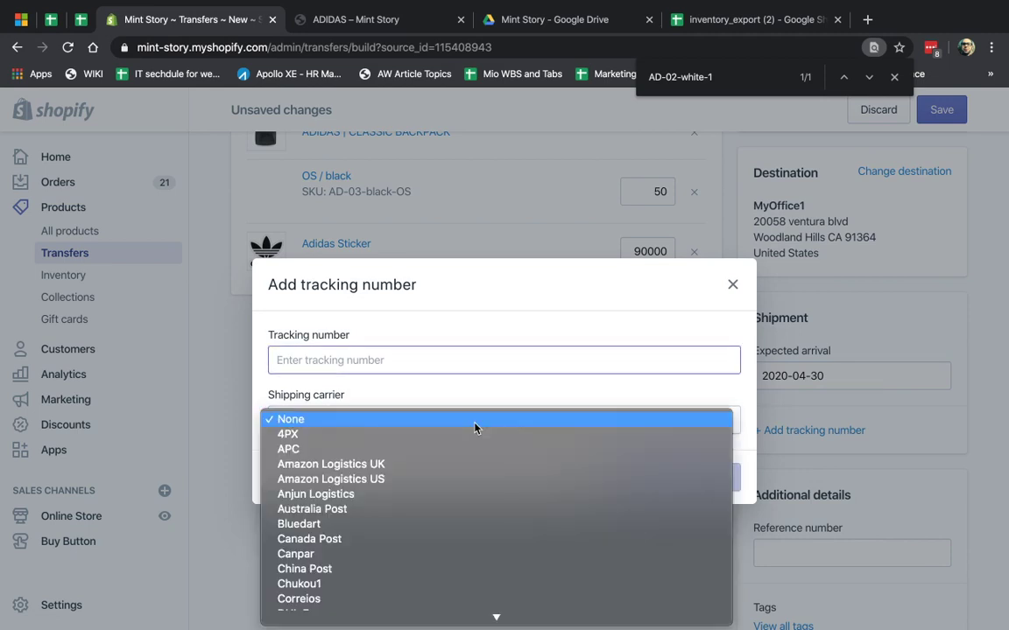
scroll(507, 497, down, 10)
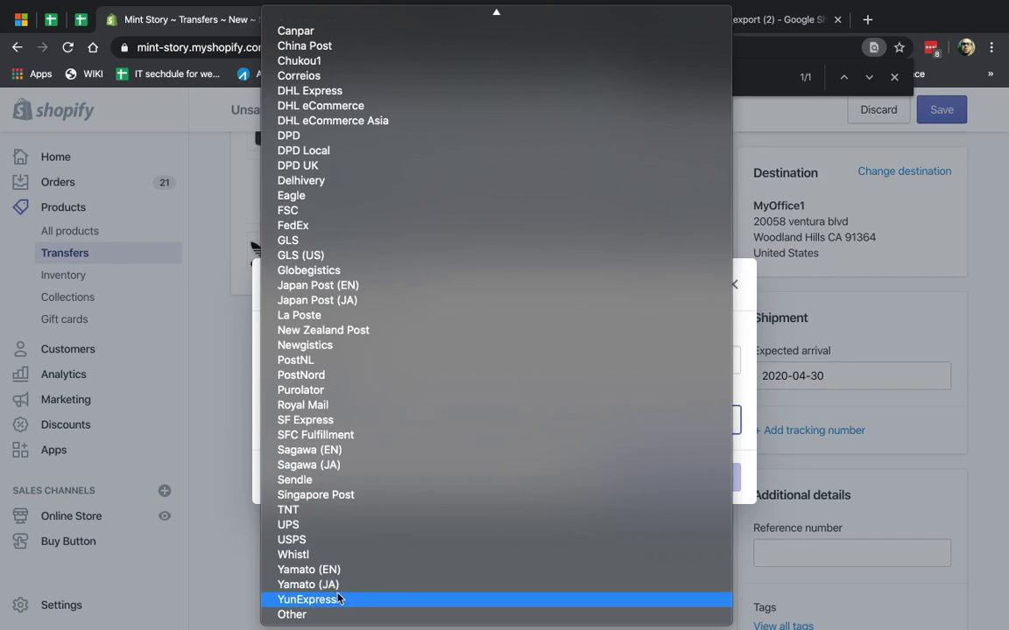
click(318, 614)
click(563, 348)
click(549, 424)
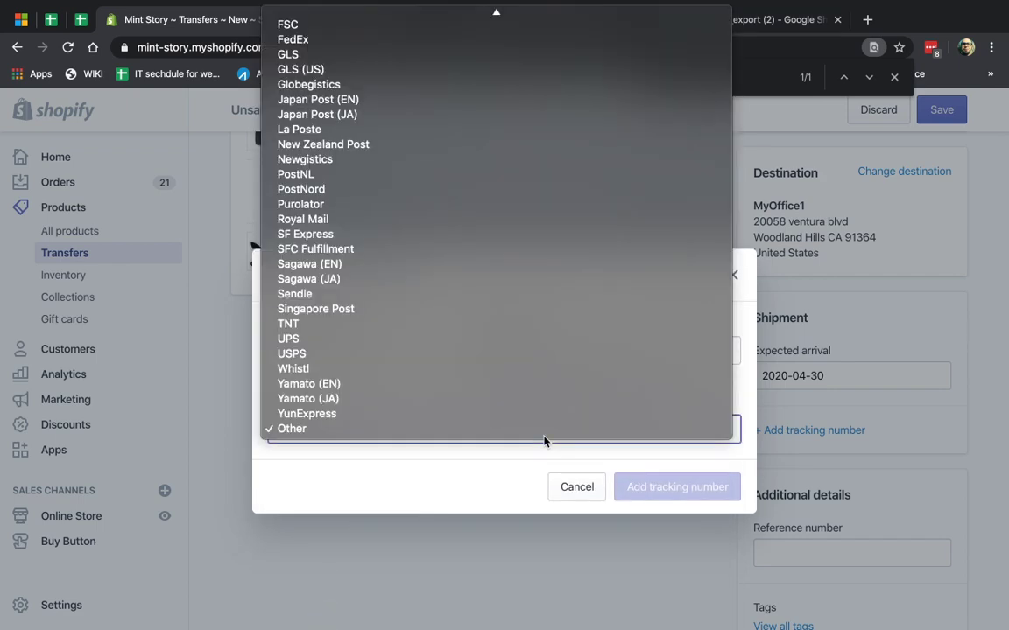
scroll(488, 331, up, 5)
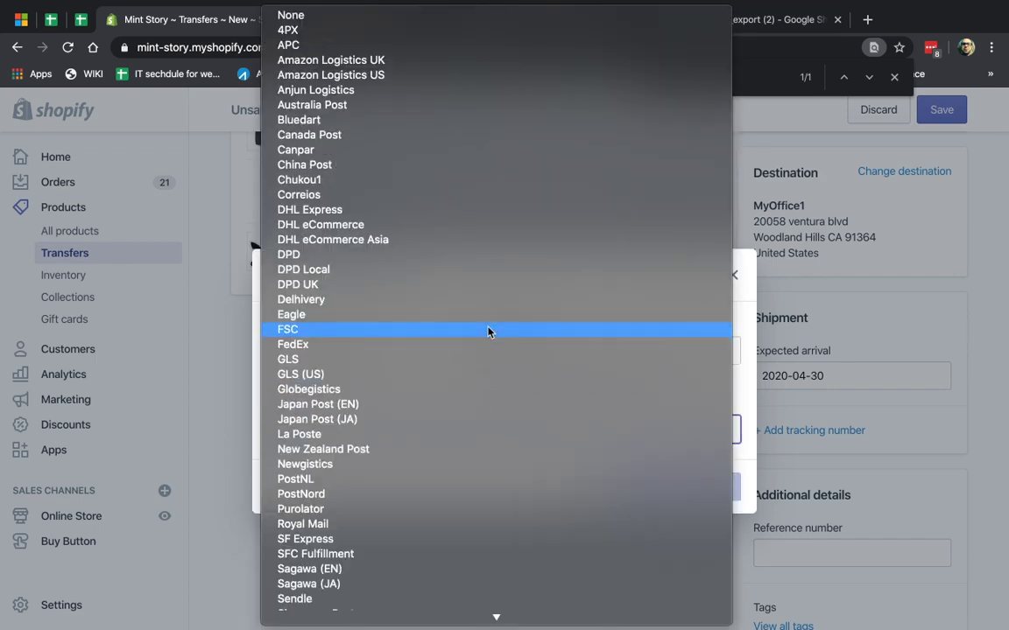
click(387, 163)
click(458, 359)
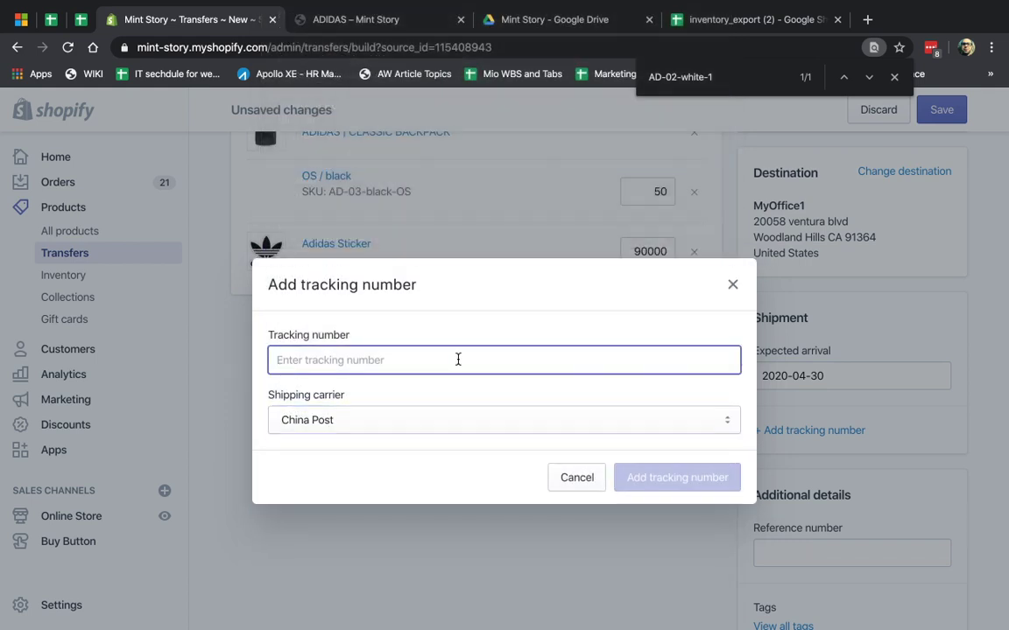
text(32457635464366654)
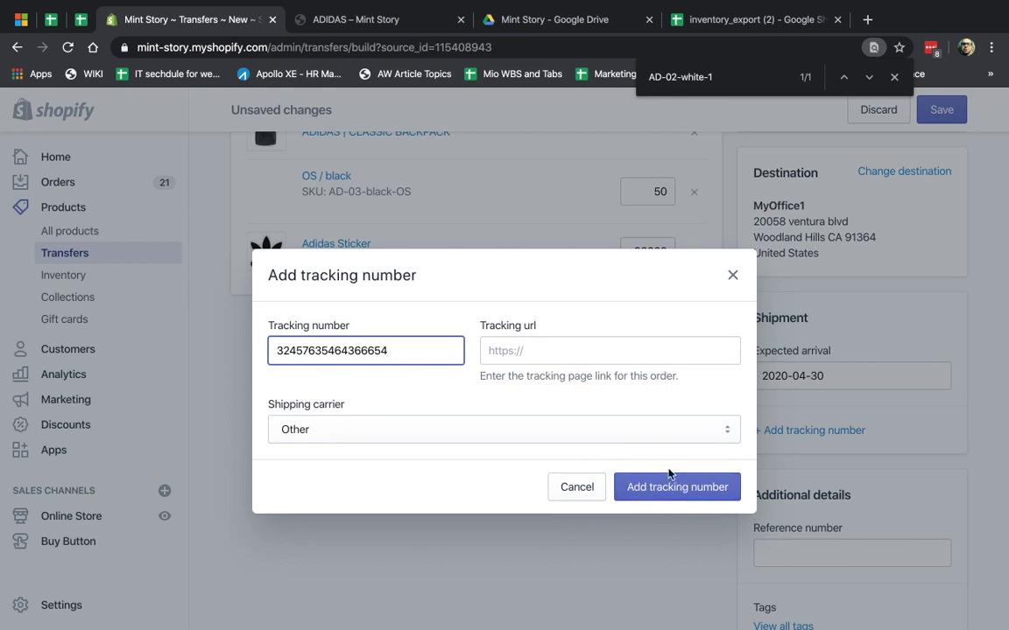
click(636, 491)
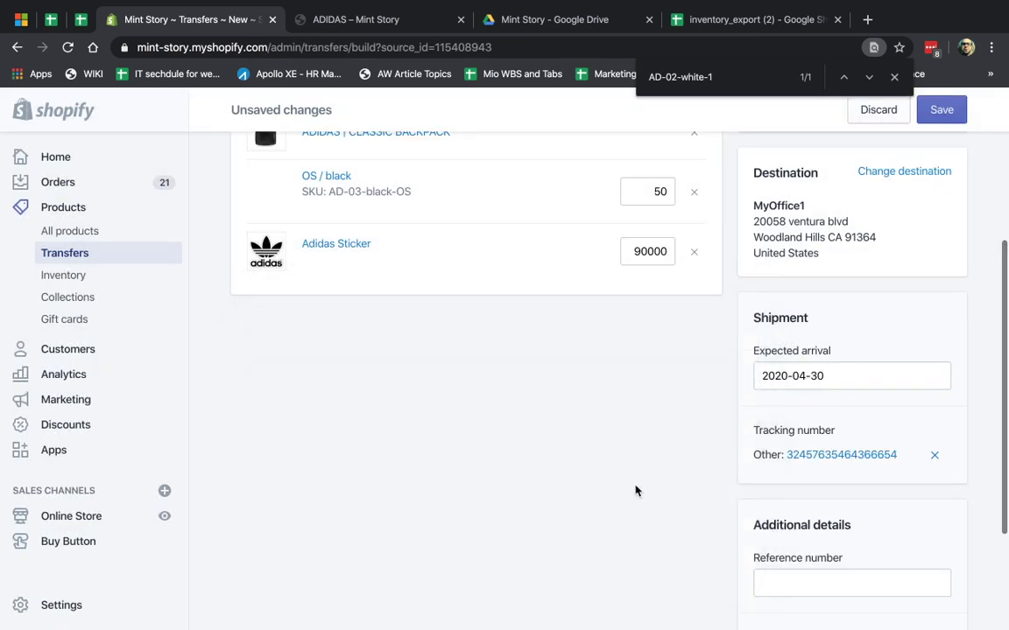
- Enter the transfer's reference number
scroll(872, 464, down, 2)
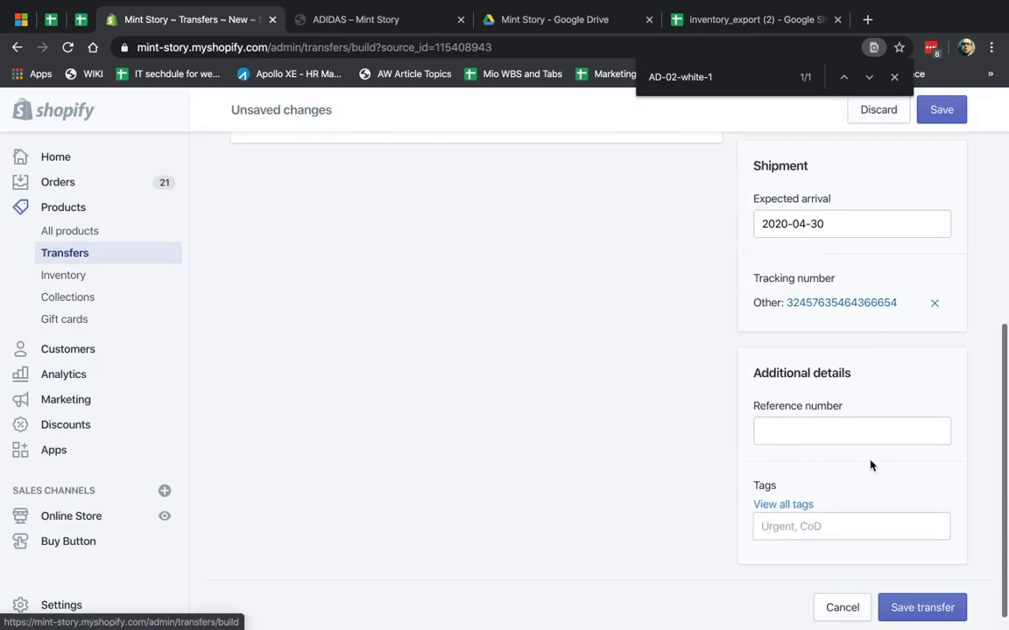
click(832, 423)
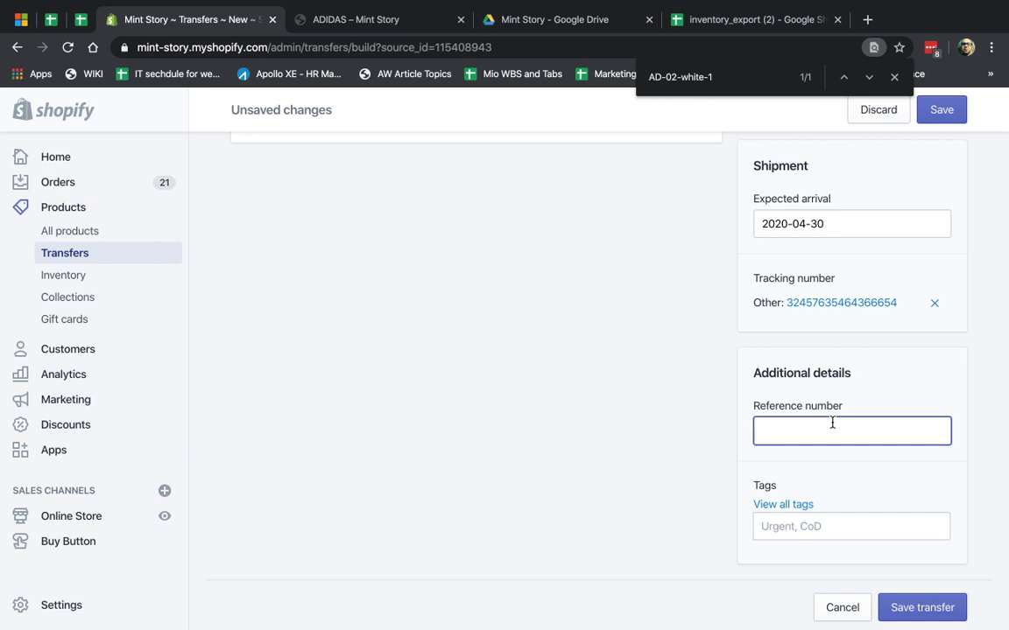
text(UA-78965456)
- Add the tag china and save the transfer
click(840, 527)
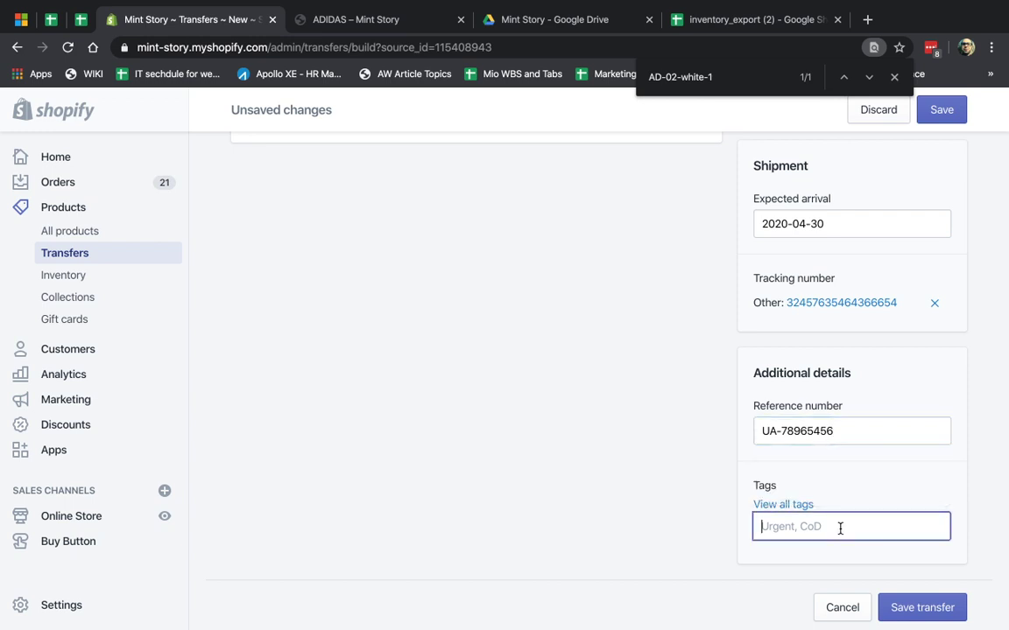
text(china)
click(839, 488)
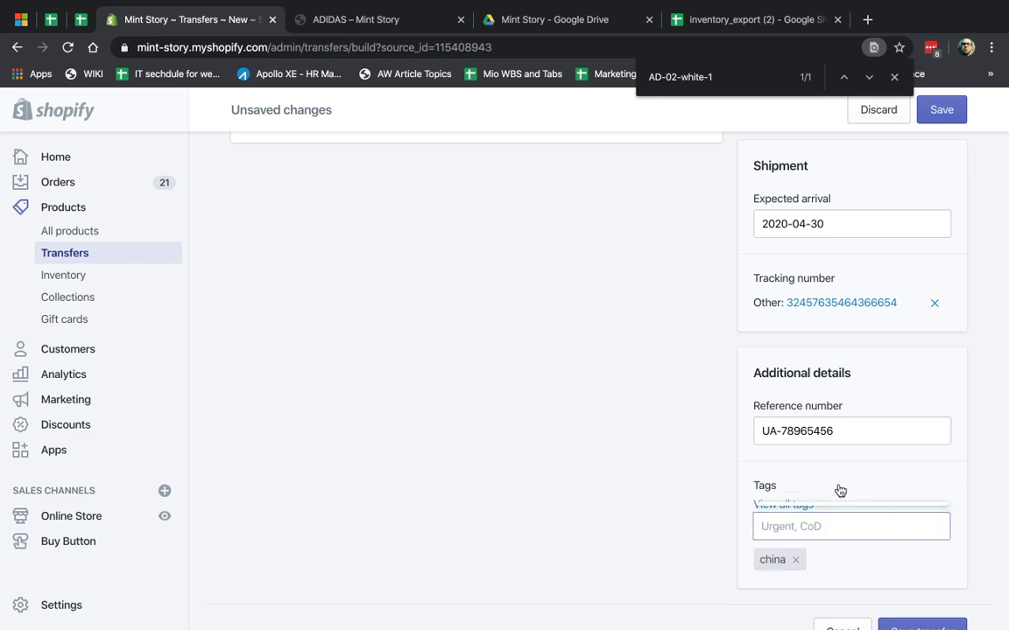
scroll(884, 578, down, 1)
scroll(911, 591, up, 5)
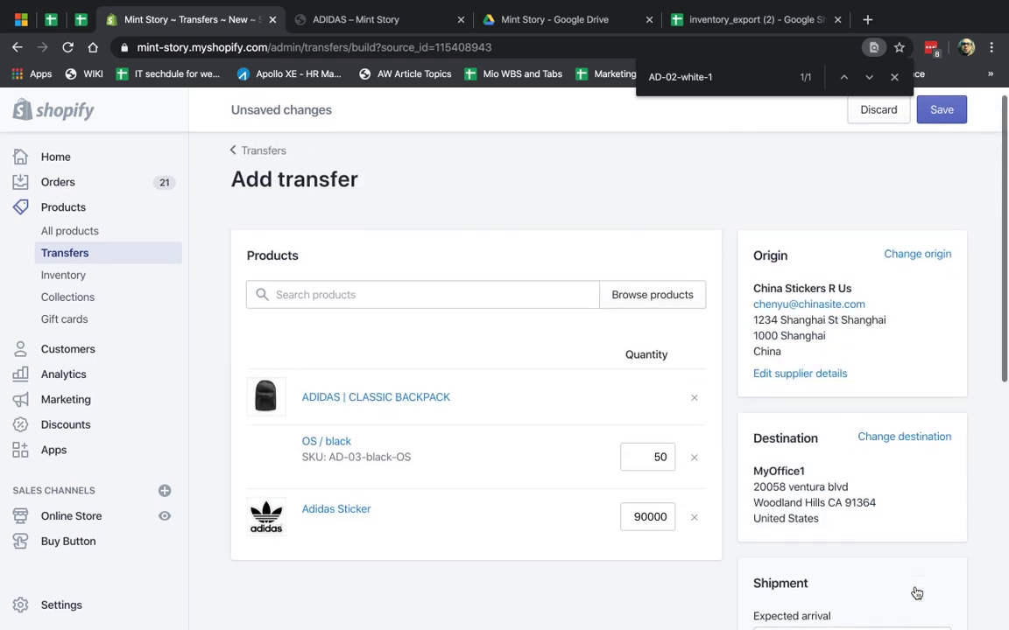
scroll(894, 502, down, 5)
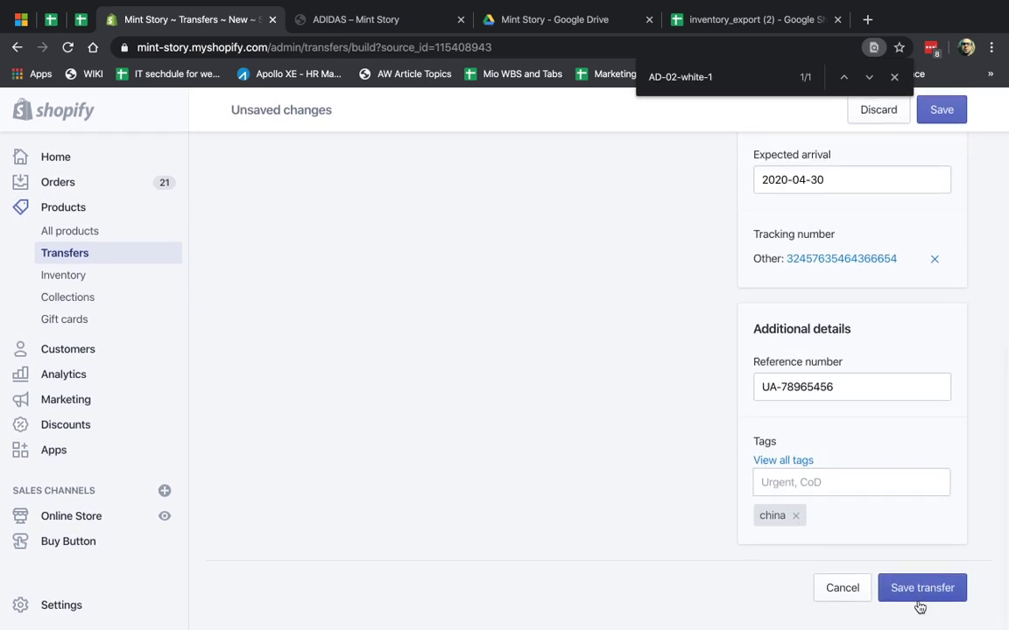
click(920, 589)
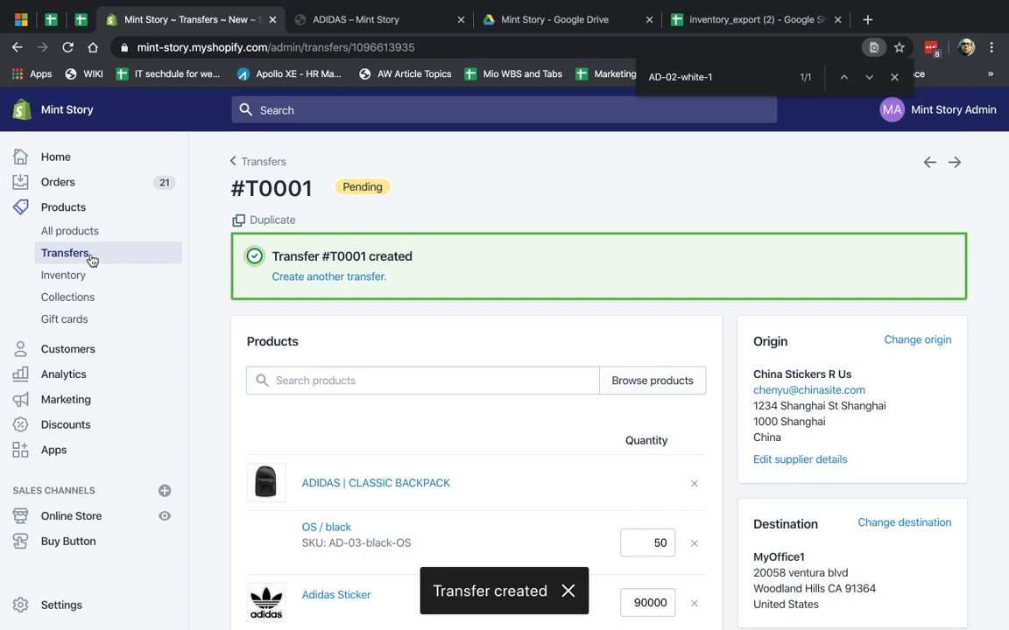
- From the Transfers list, open #T0001 and start receiving its 50 backpacks and 90000 stickers
click(75, 254)
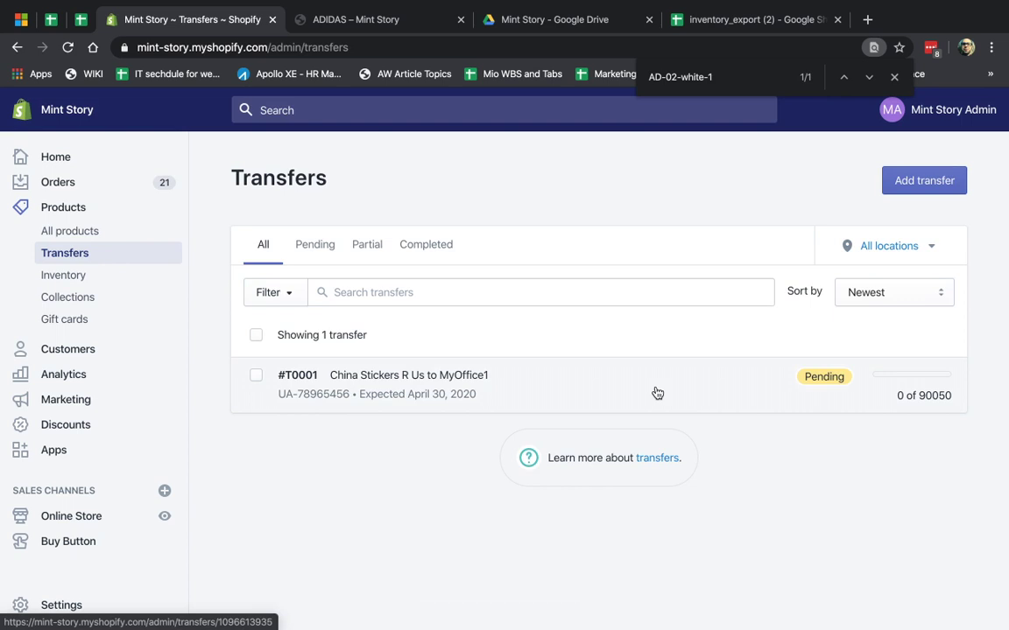
click(471, 393)
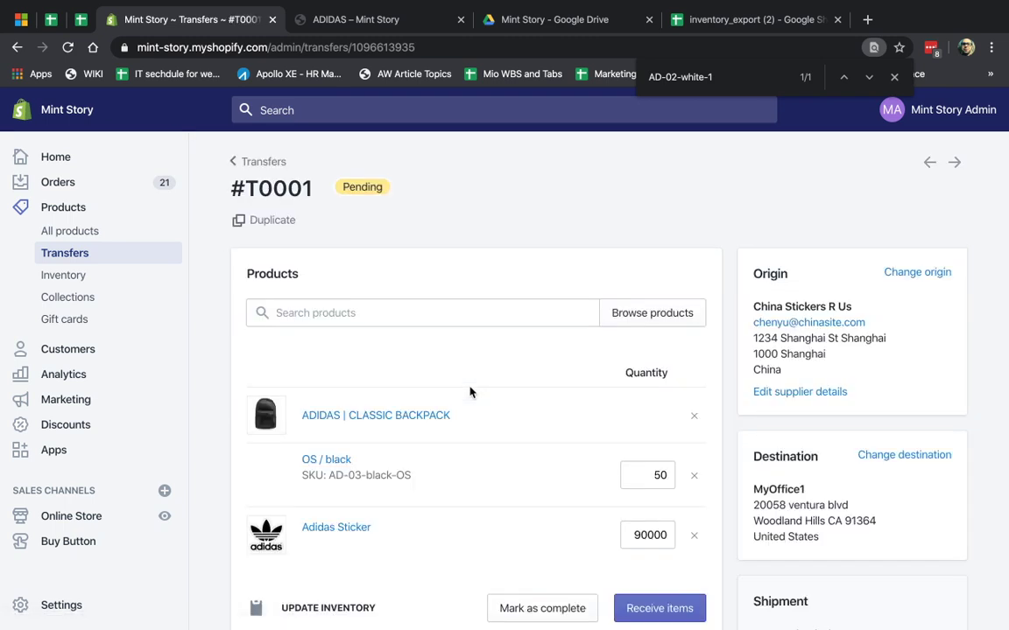
scroll(509, 417, down, 3)
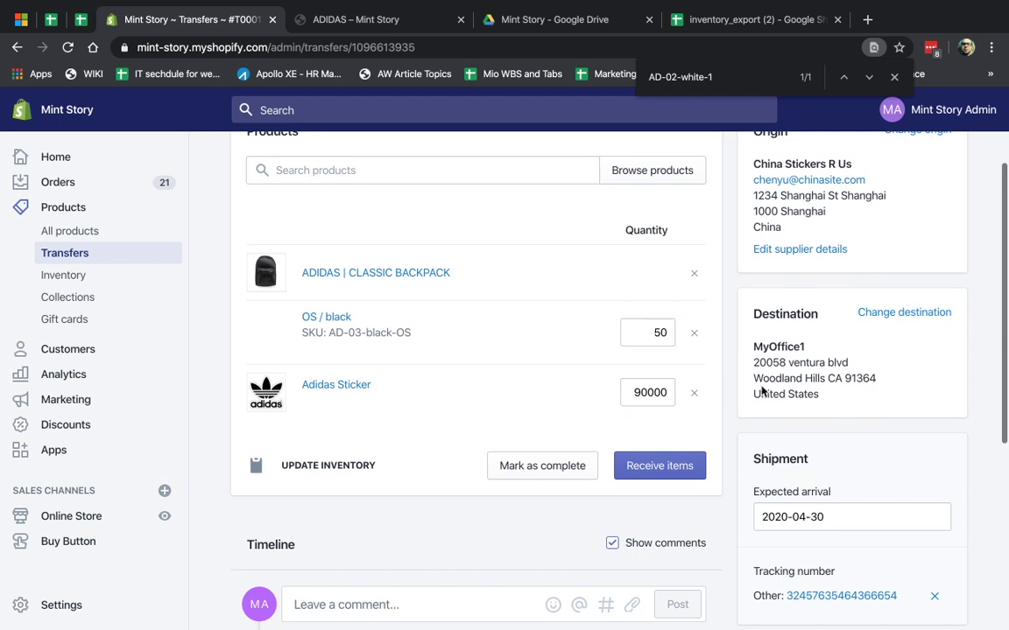
scroll(768, 386, down, 5)
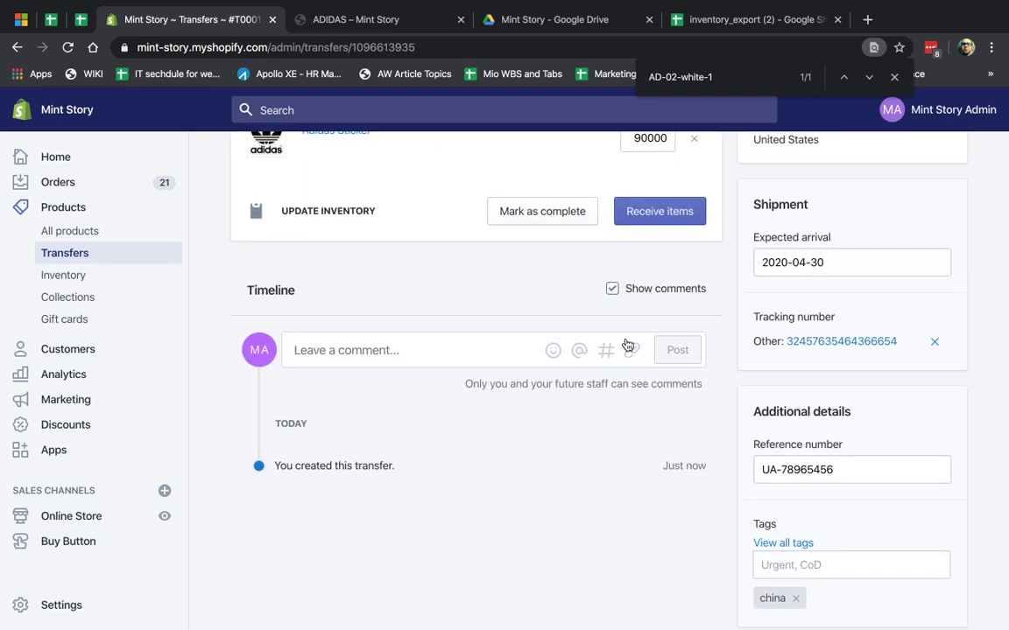
scroll(478, 332, up, 5)
scroll(639, 426, down, 2)
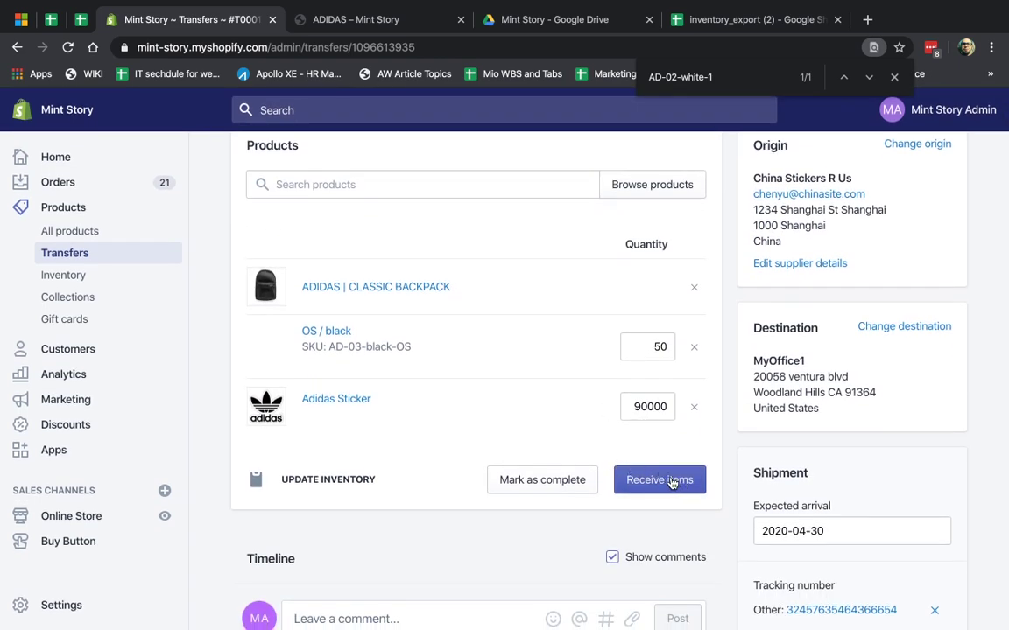
click(671, 482)
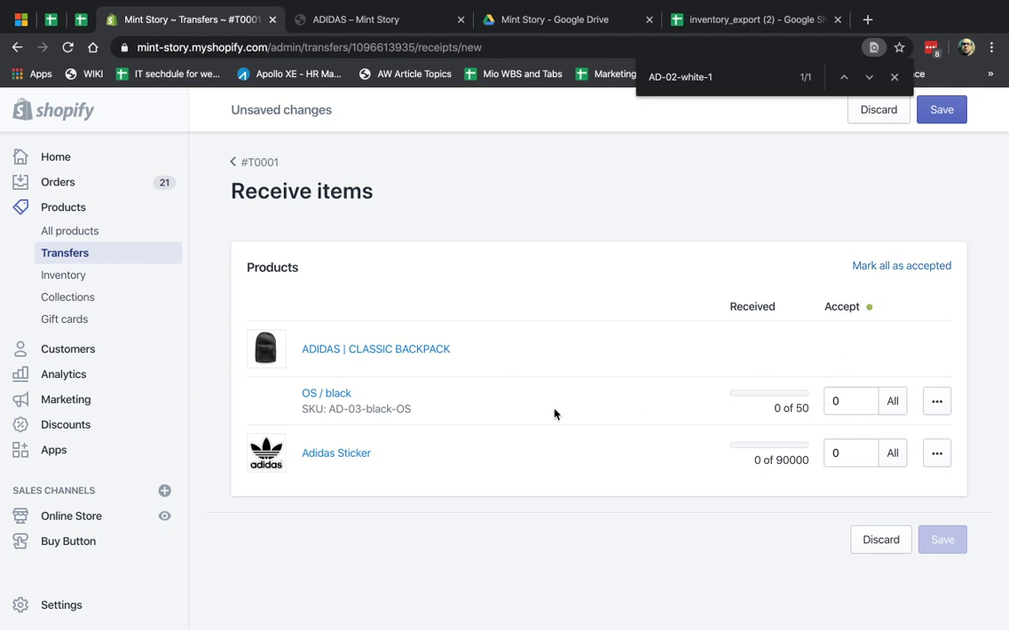
- Accept 50 backpacks and 80000 Adidas Stickers, and save the partial receipt
double_click(843, 402)
text(50)
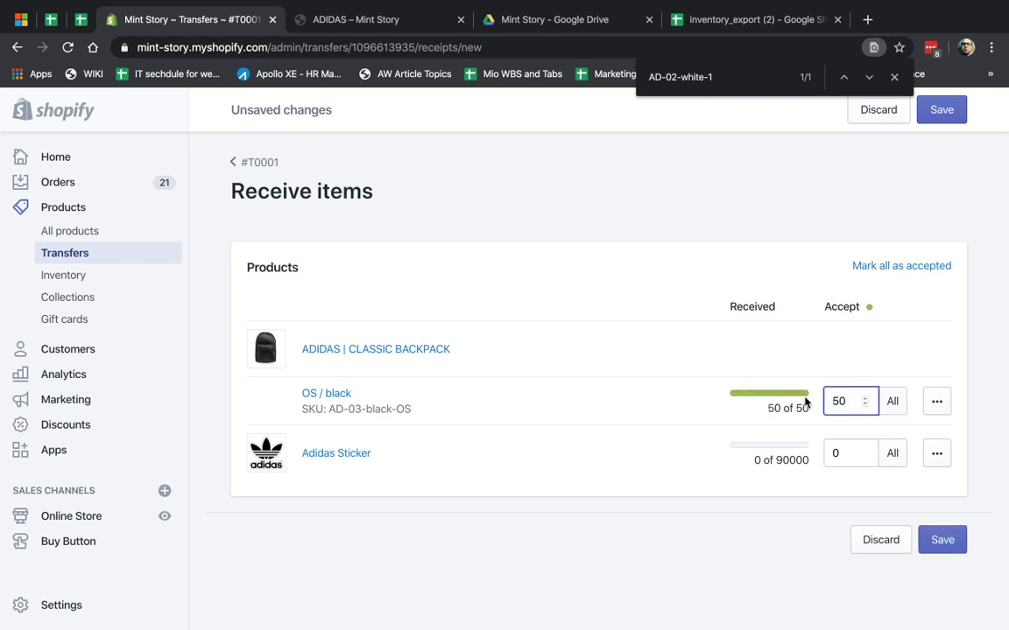
double_click(839, 453)
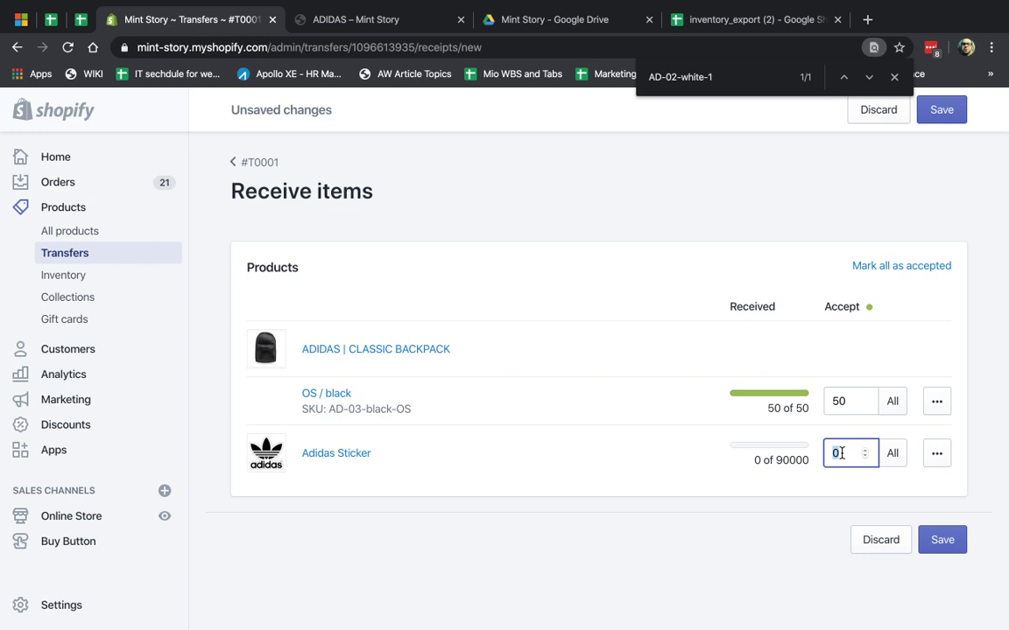
text(80000)
click(732, 505)
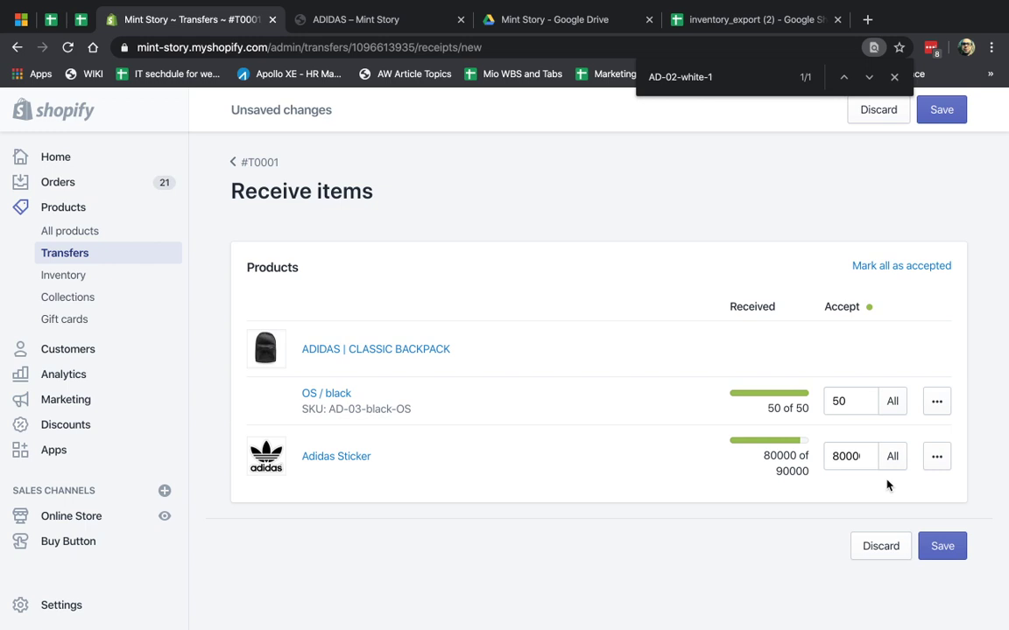
click(953, 553)
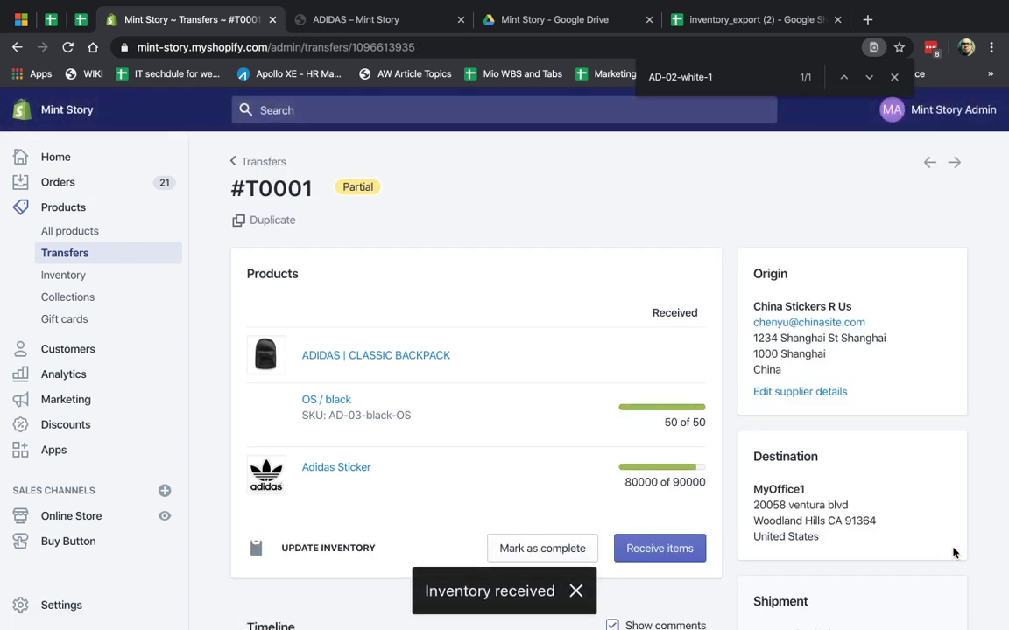
scroll(607, 456, down, 2)
- Return to receiving for #T0001, now listing only the Adidas Sticker at 80000 of 90000
scroll(756, 392, down, 5)
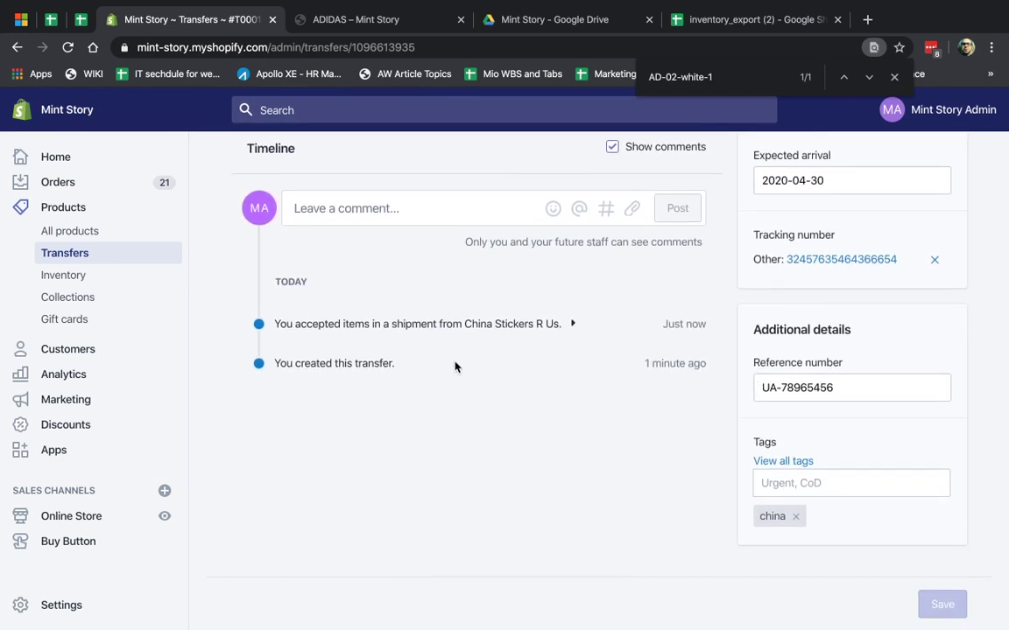
scroll(443, 438, up, 2)
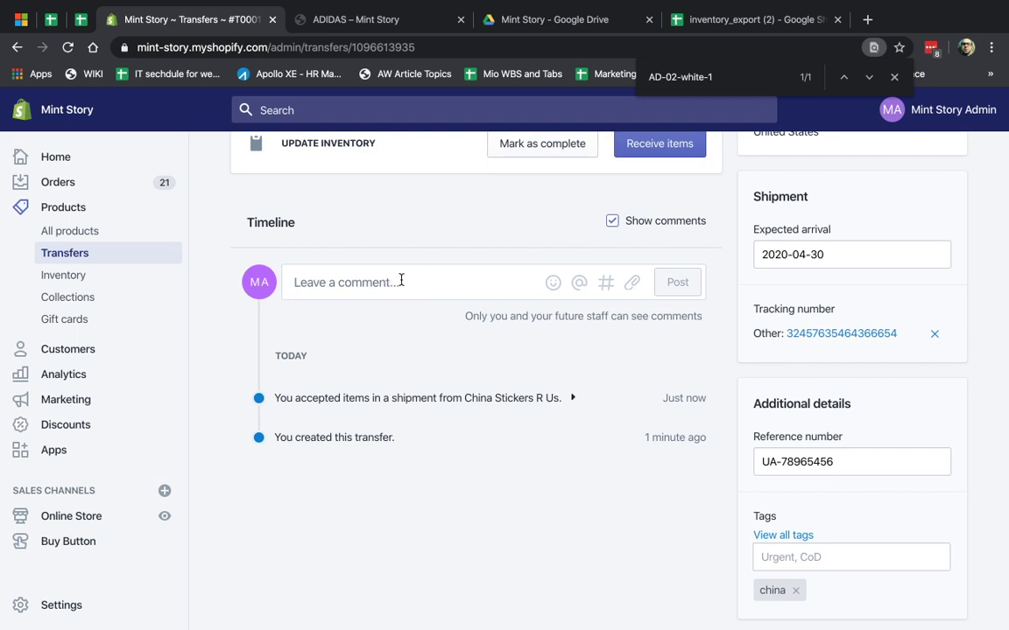
scroll(597, 308, up, 5)
click(669, 369)
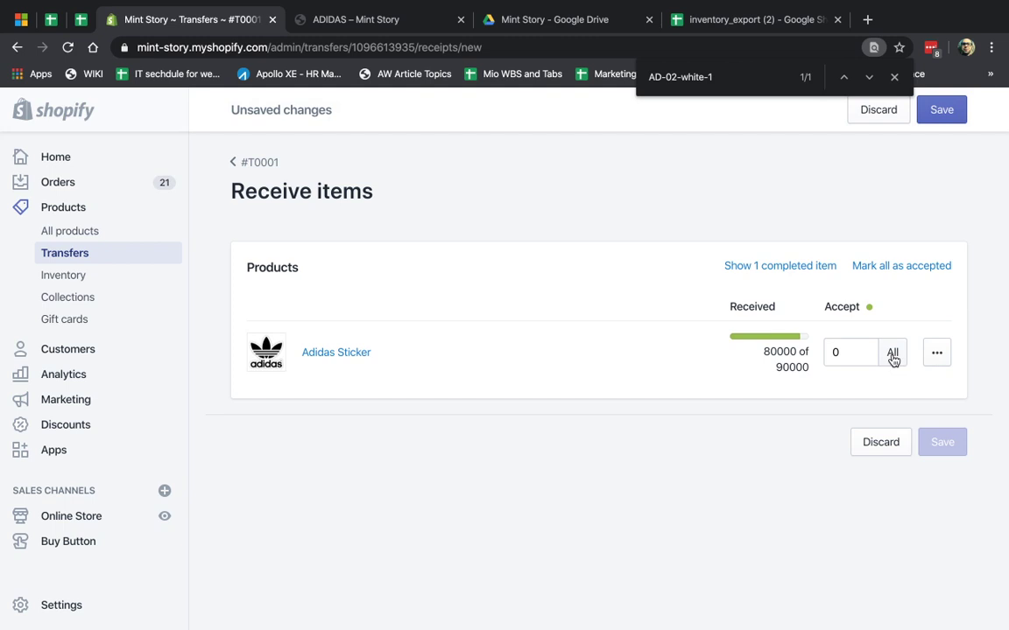
- Reject the outstanding 10000 Adidas Stickers and save, bringing #T0001 to Completed
click(856, 353)
key(BackSpace)
text(10000)
key(super+a)
text(1)
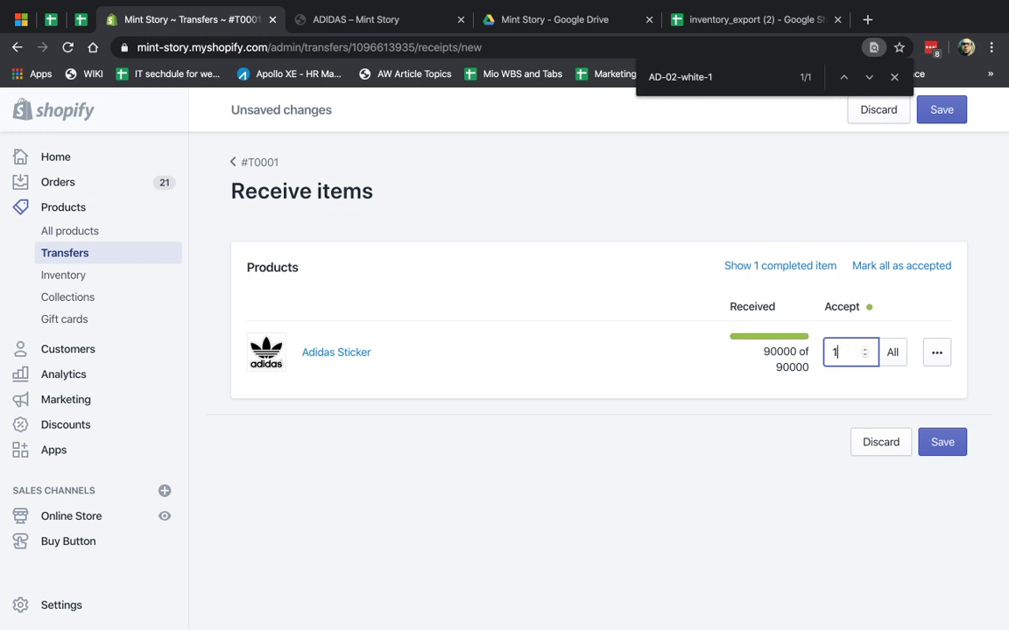
click(939, 352)
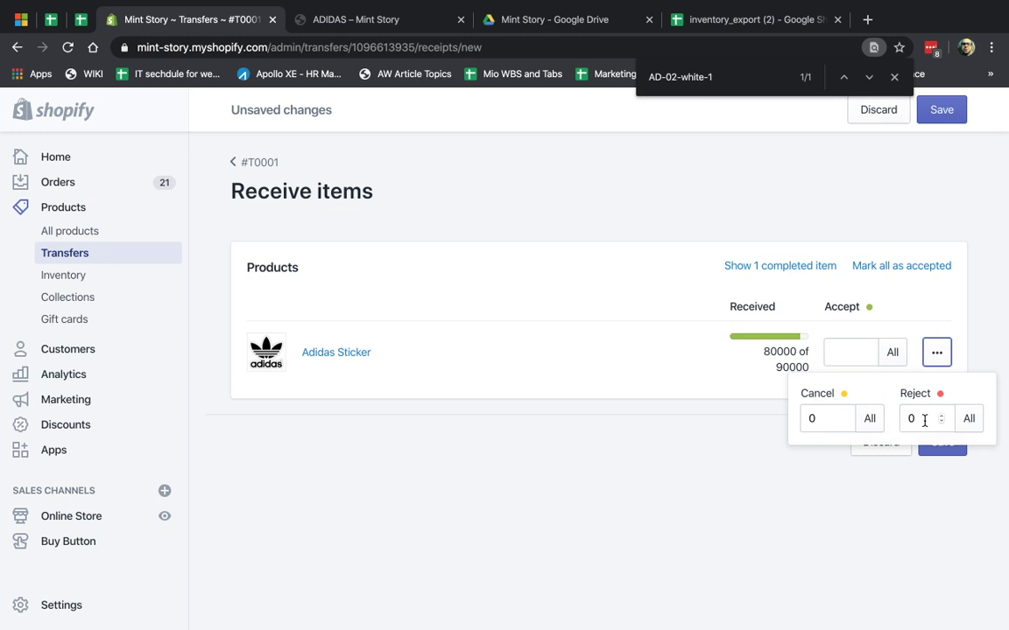
click(924, 420)
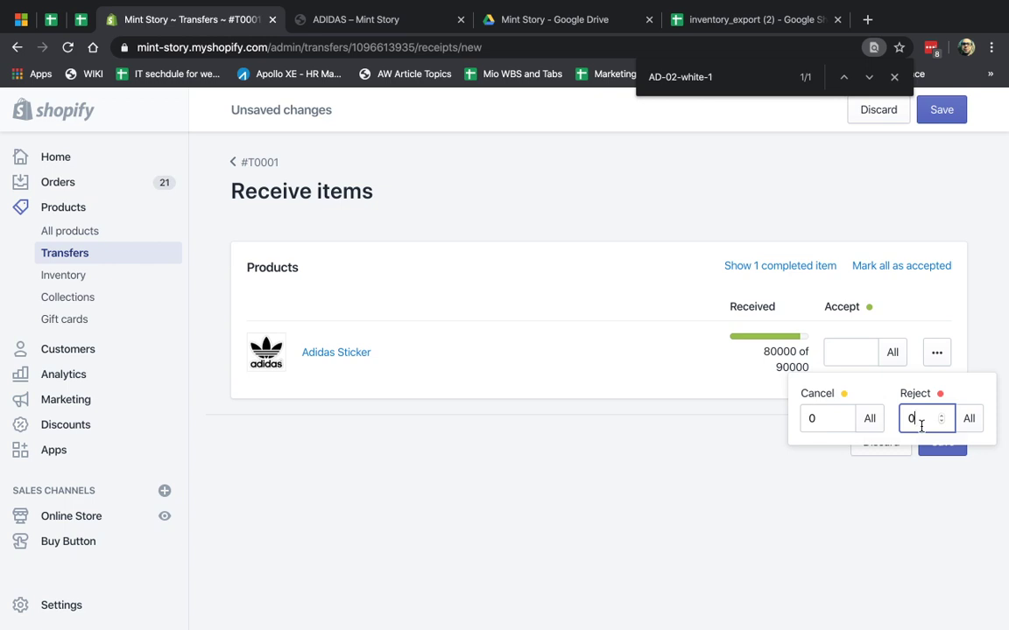
text(10000)
click(931, 457)
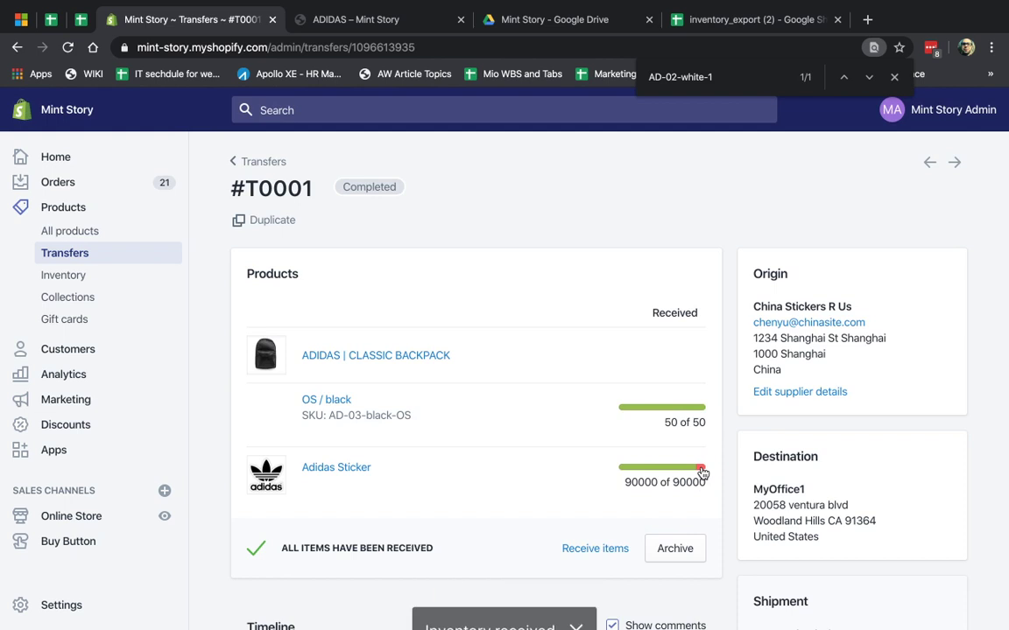
scroll(461, 332, down, 3)
- Post the timeline comment '10000 were refunded because factory made a'
click(407, 401)
text(10000)
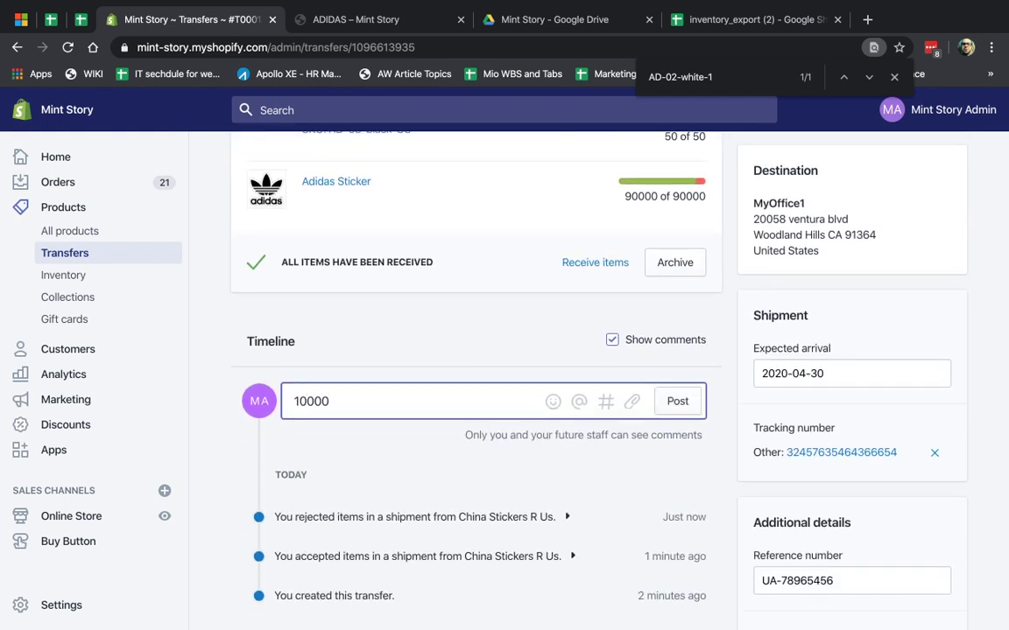
text( were refunded because)
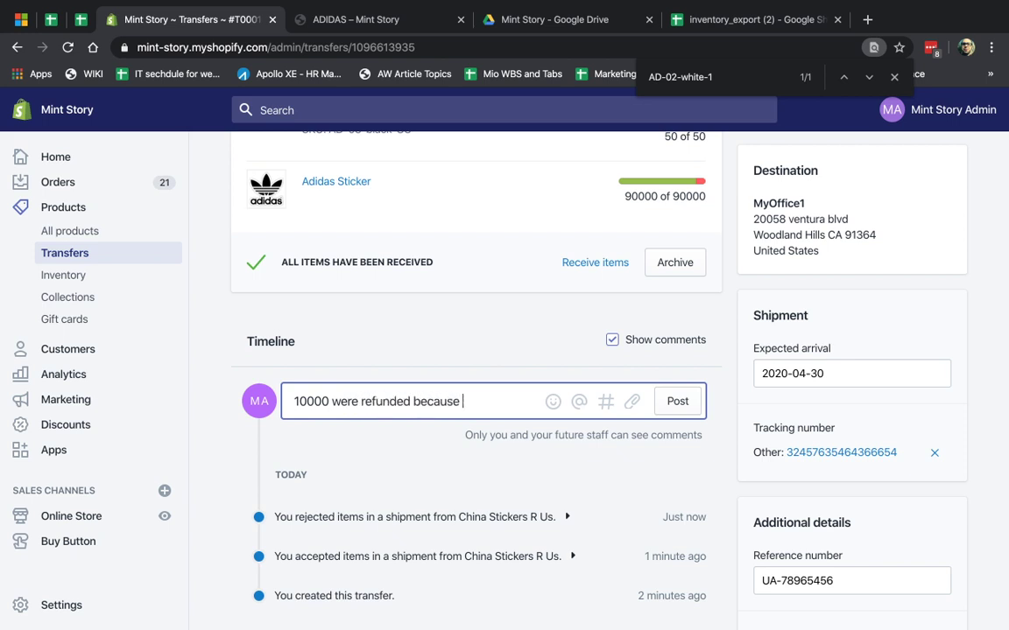
text( factory made a mistake)
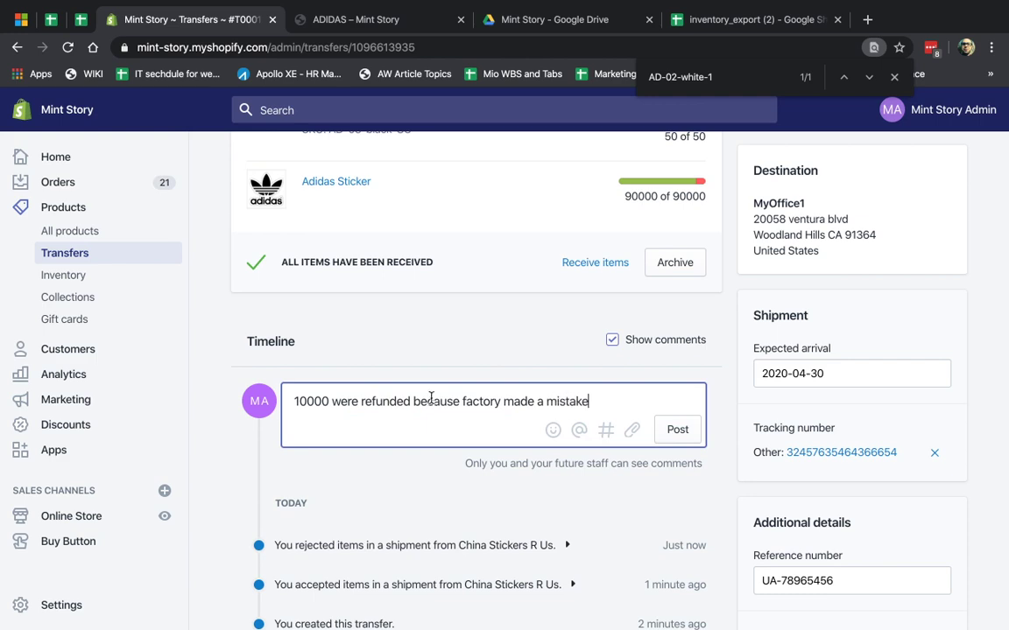
click(690, 429)
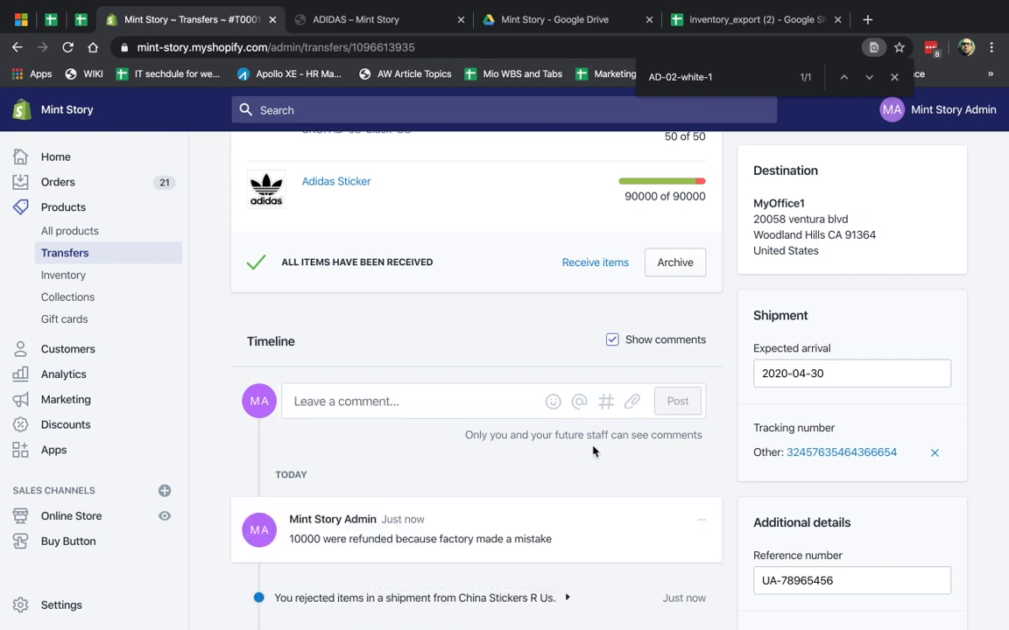
- Highlight the all items received confirmation text on the #T0001 timeline
scroll(592, 451, down, 1)
scroll(593, 451, up, 4)
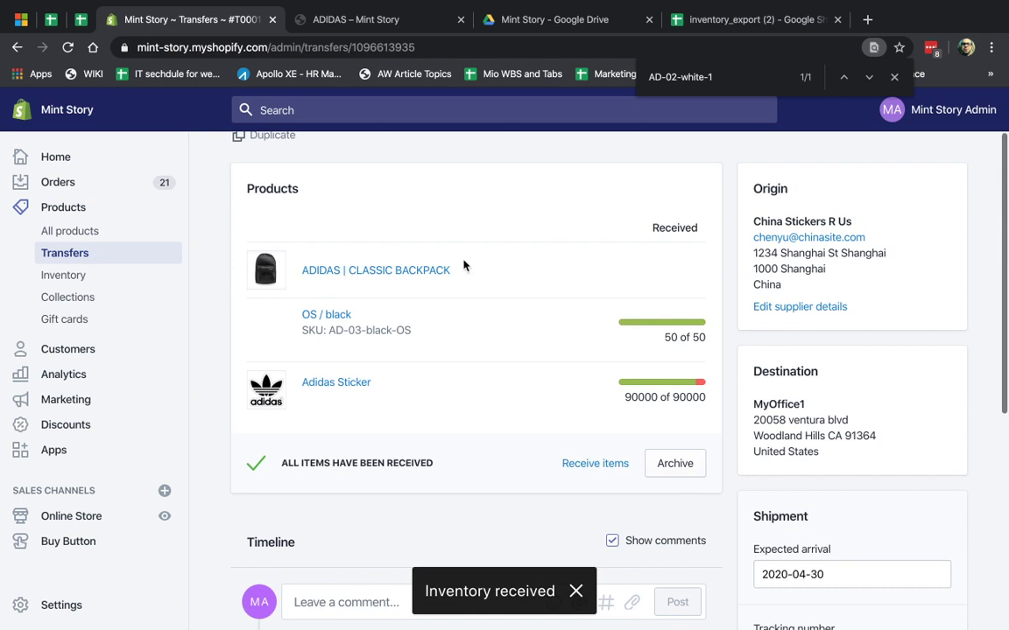
drag(301, 463, 444, 467)
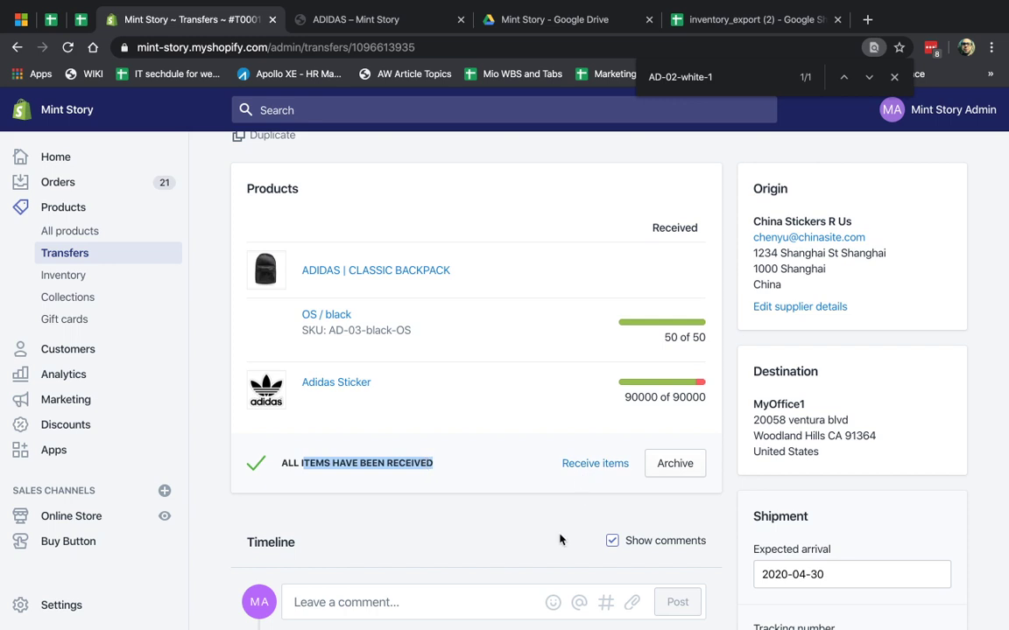
scroll(552, 496, up, 2)
- Archive transfer #T0001, then check it under the Completed and All transfer tabs
click(77, 251)
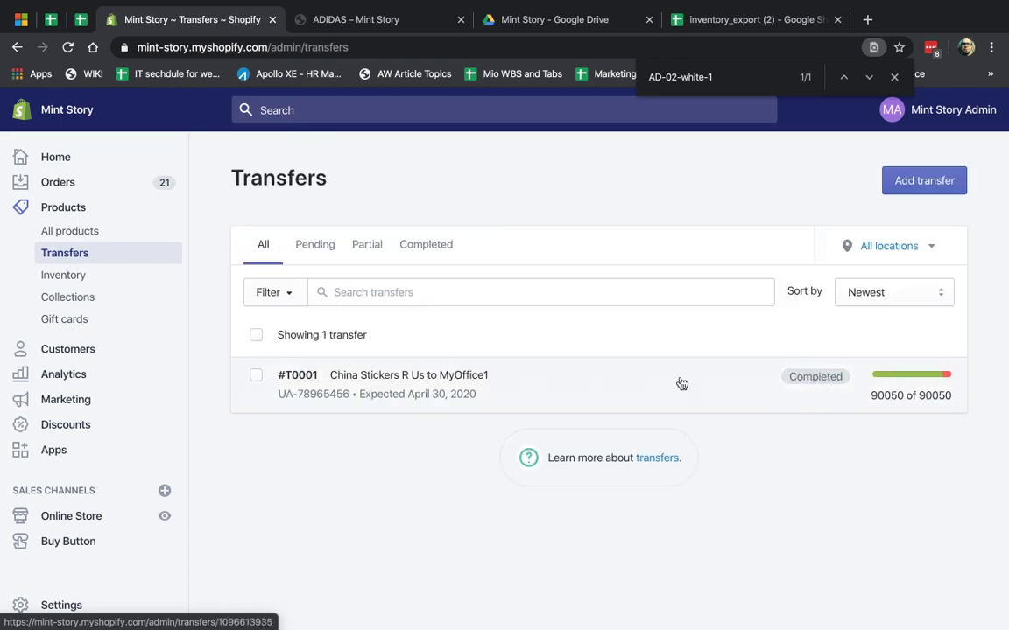
click(502, 391)
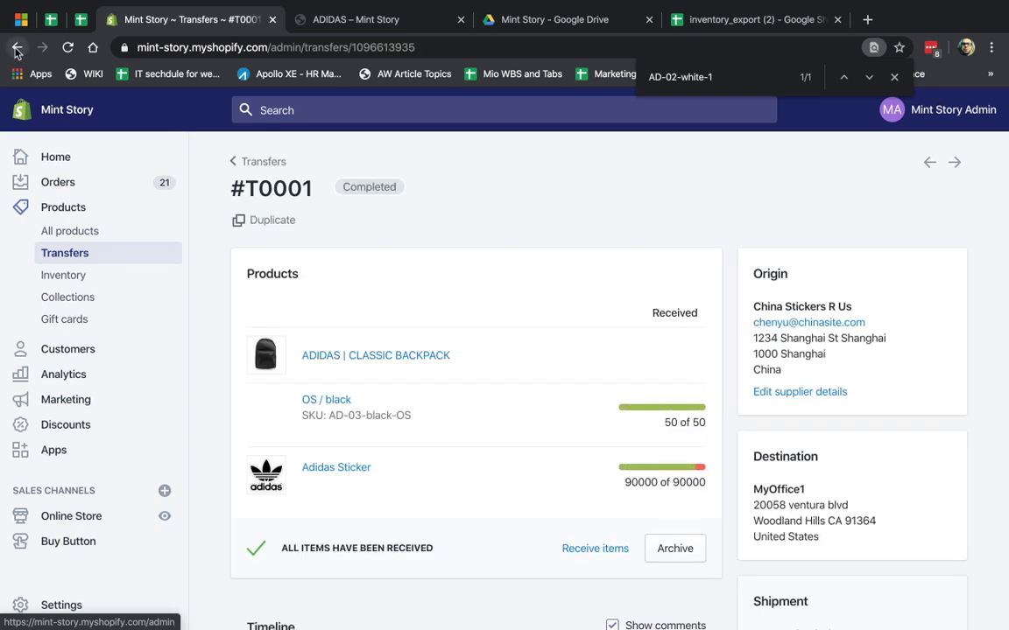
click(15, 49)
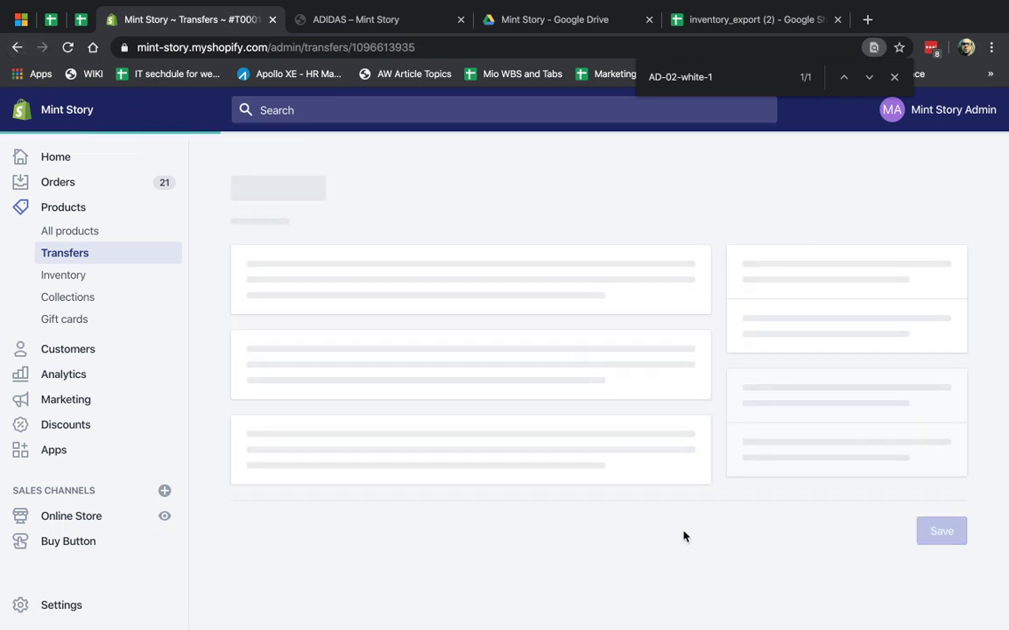
click(675, 548)
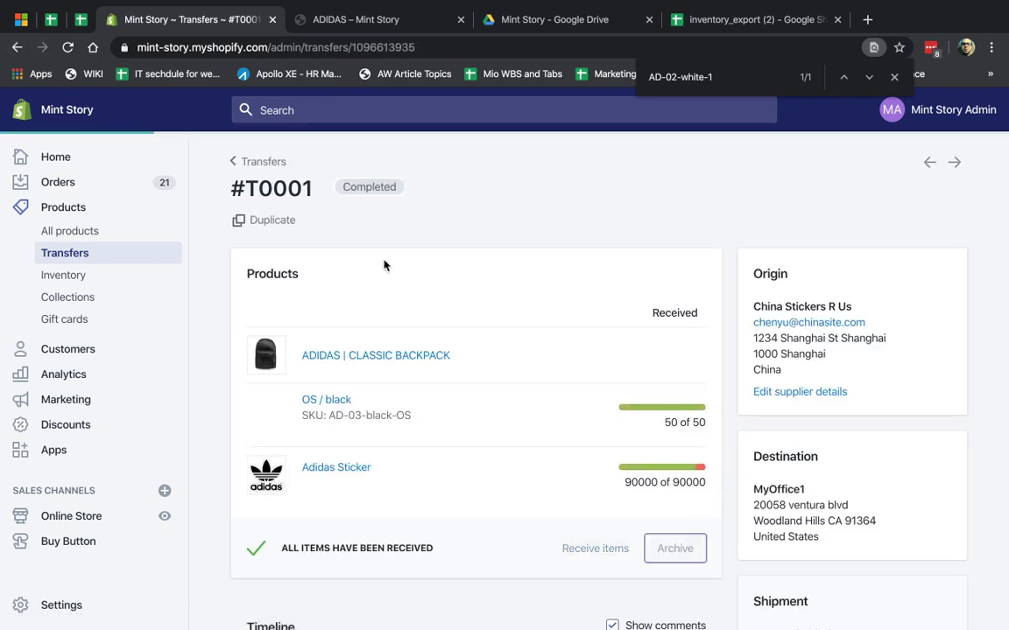
click(91, 254)
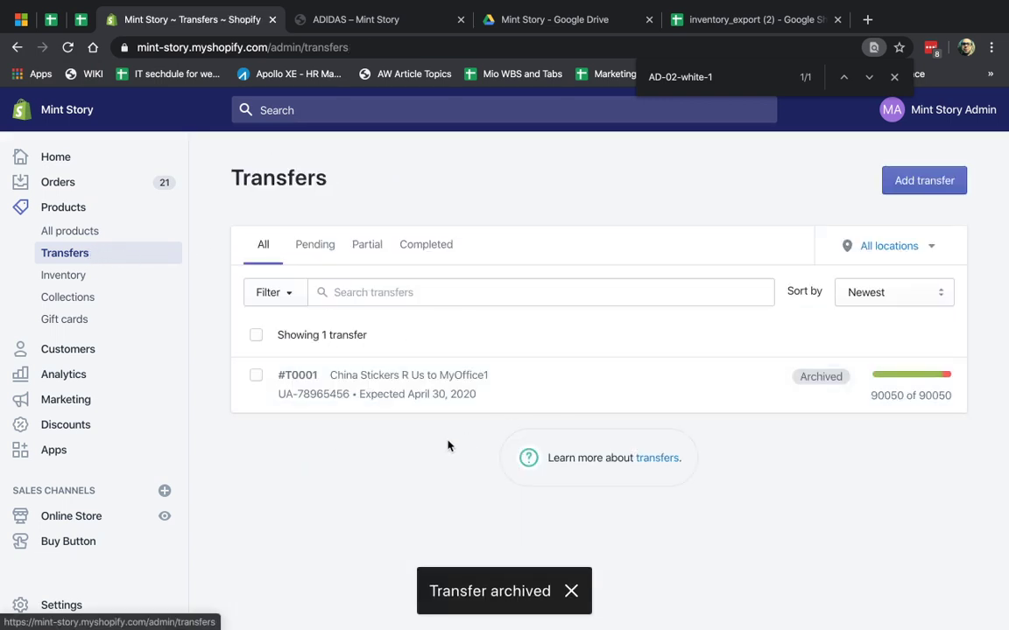
click(422, 247)
click(273, 248)
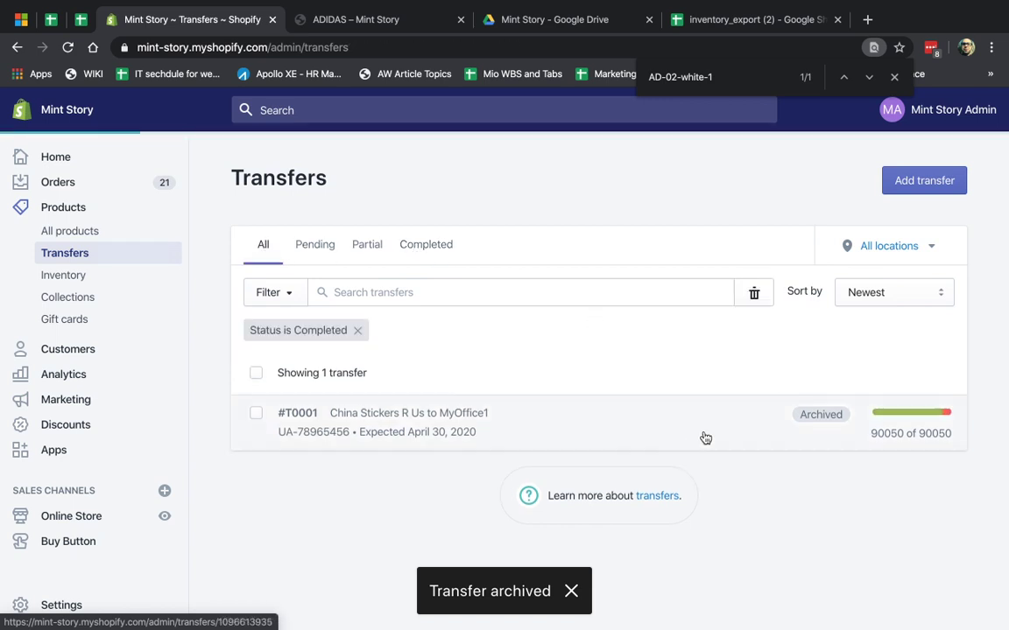
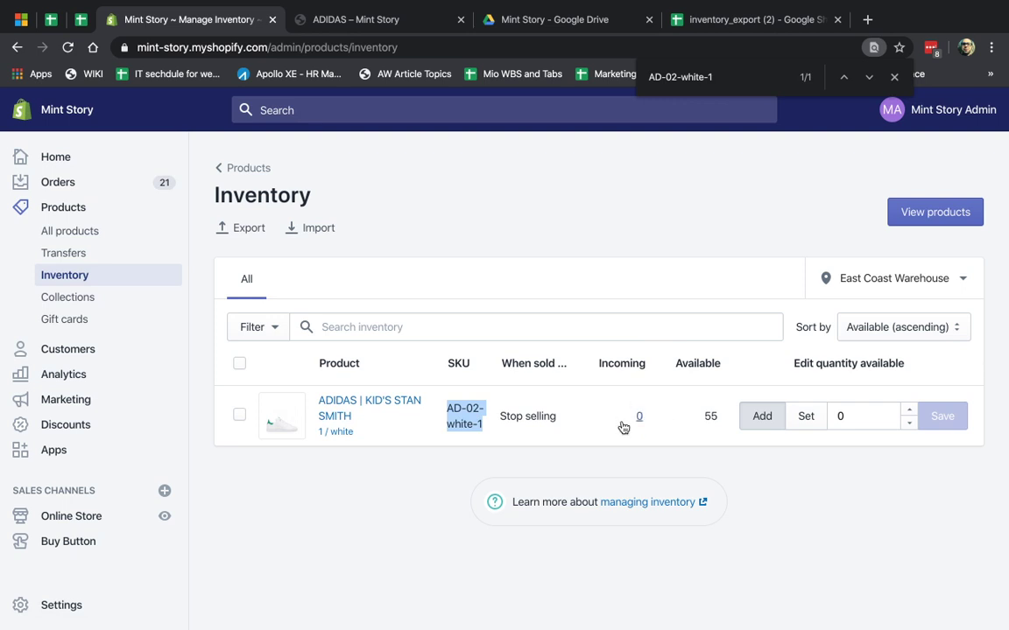
- Start a new transfer and search its product browser for SKU AD-02-white-1
click(122, 257)
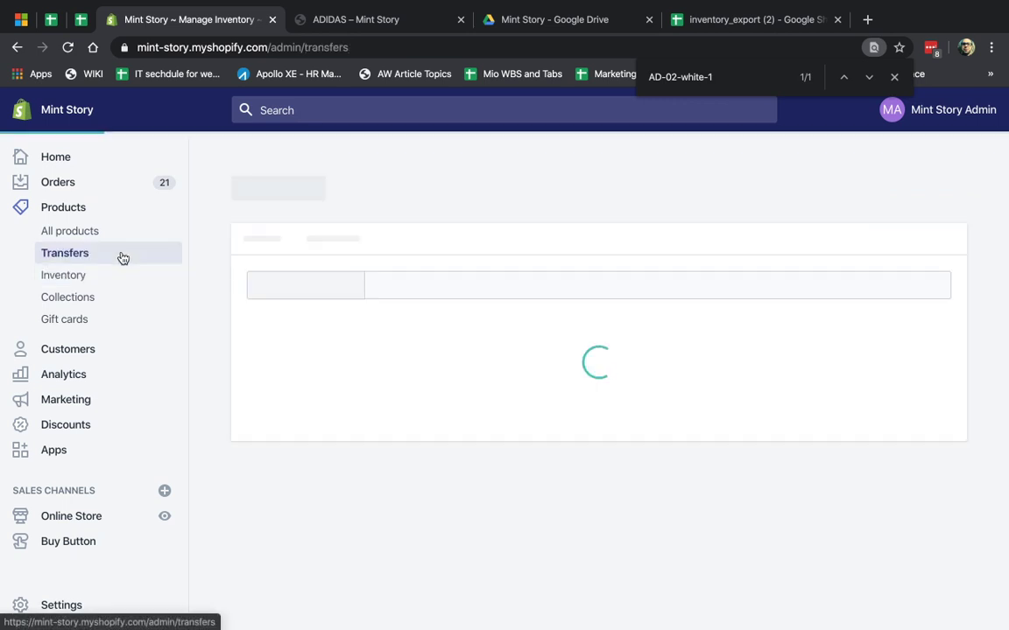
click(901, 186)
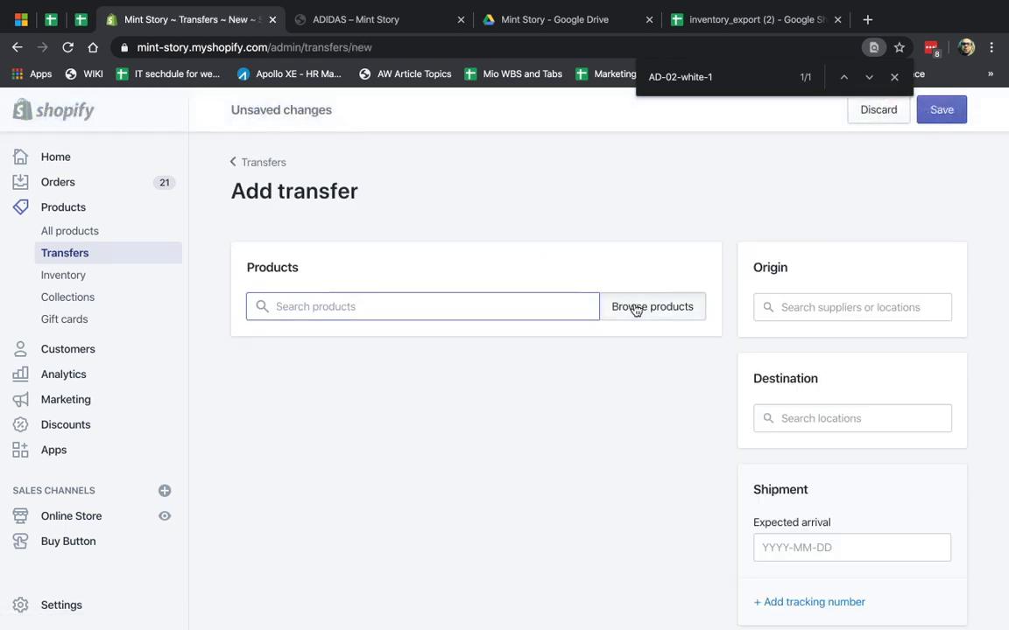
click(655, 304)
click(385, 272)
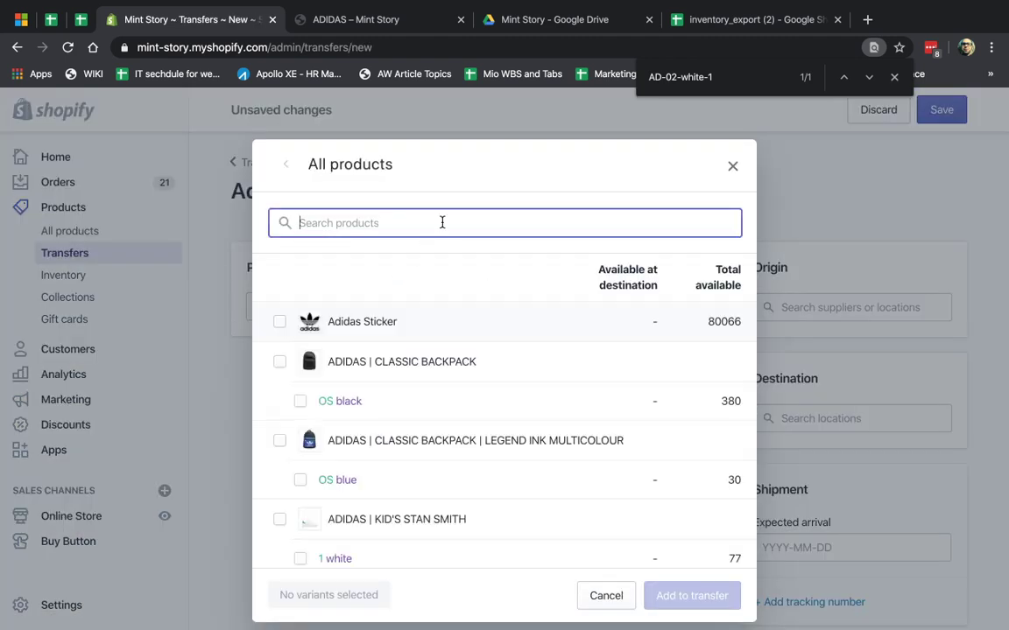
text(AD-02-white-1)
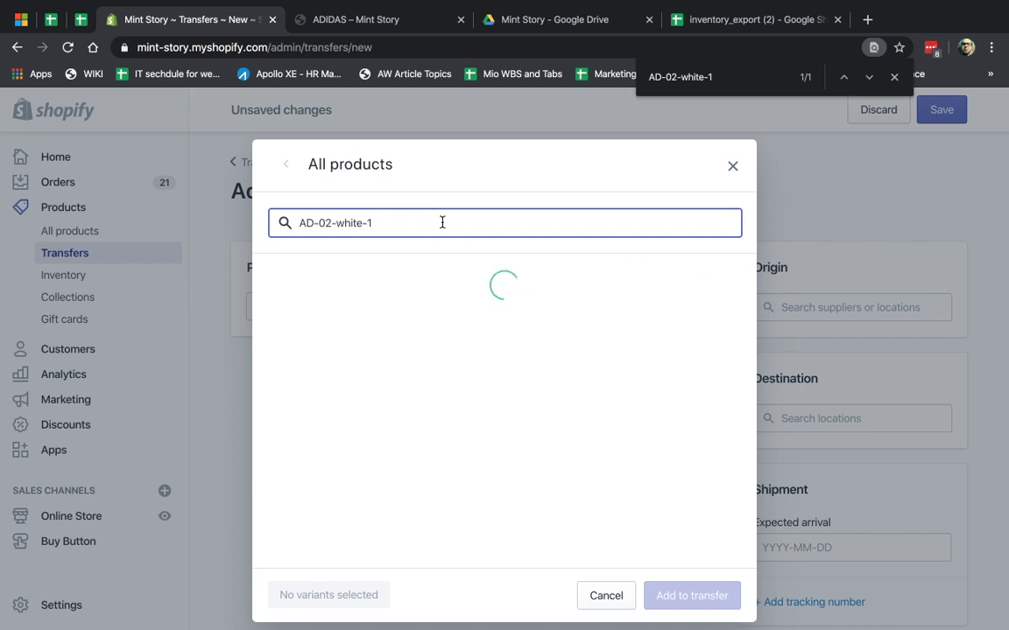
key(ctrl+f)
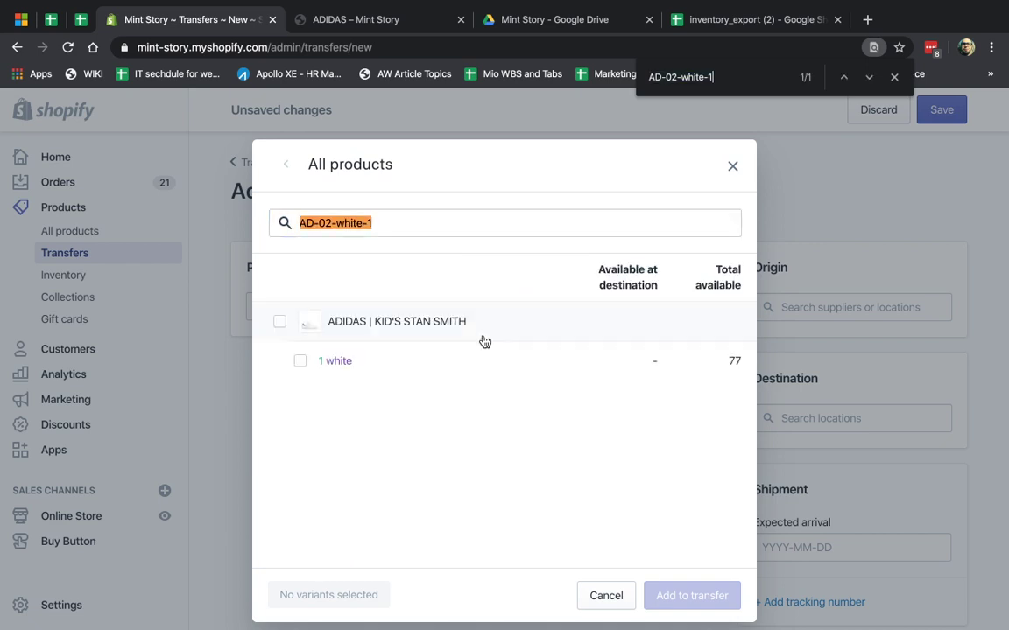
- Add the Kid's Stan Smith 1 / white variant to the transfer
click(300, 361)
click(691, 601)
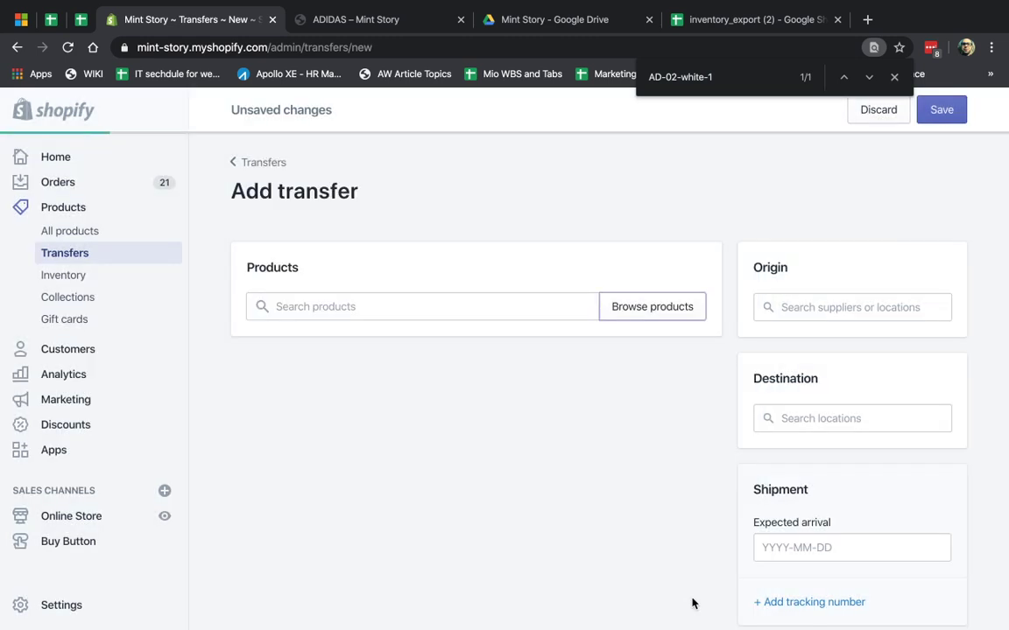
click(648, 469)
- Set quantity 2, origin China Stickers R Us and destination East Coast Warehouse
text(2)
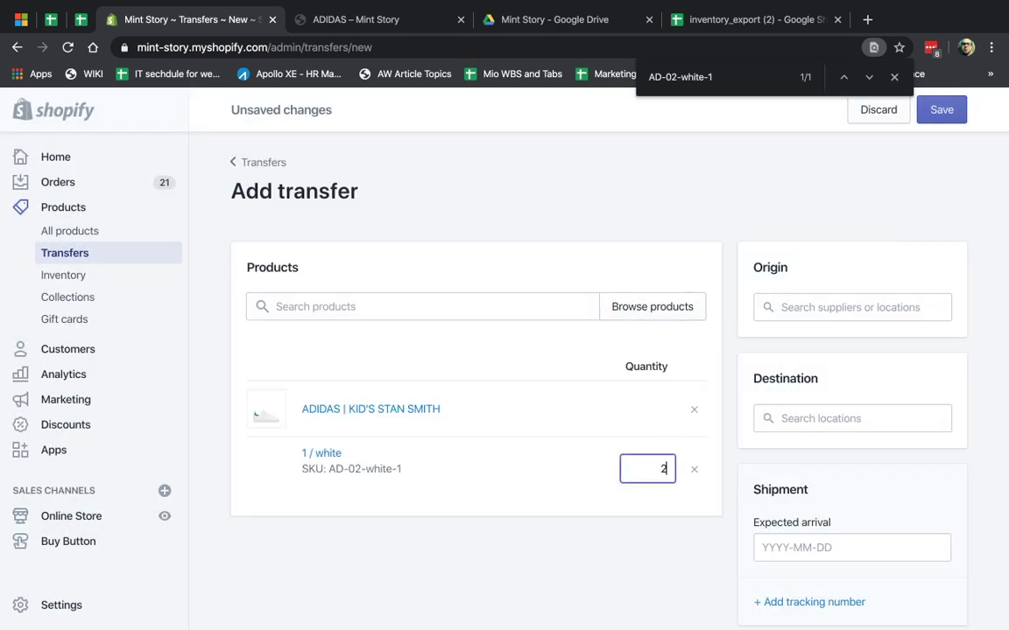
click(875, 308)
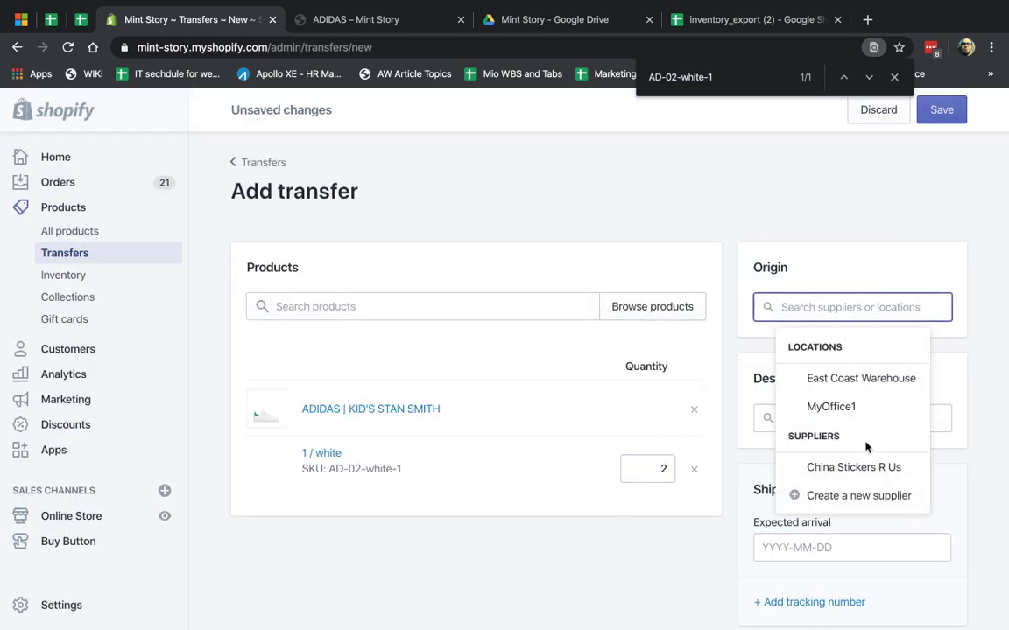
click(854, 468)
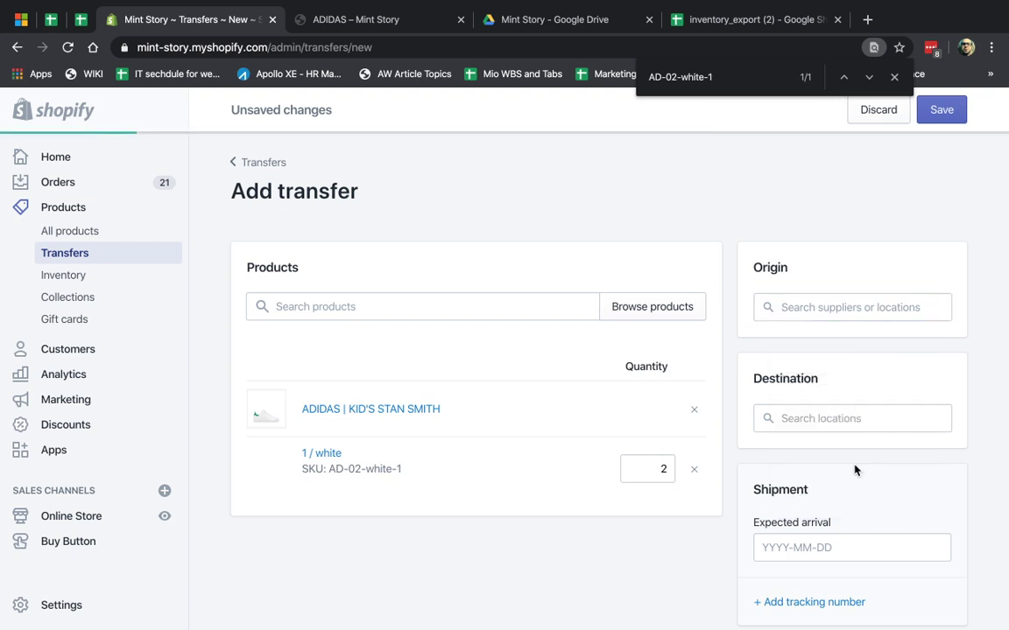
click(838, 491)
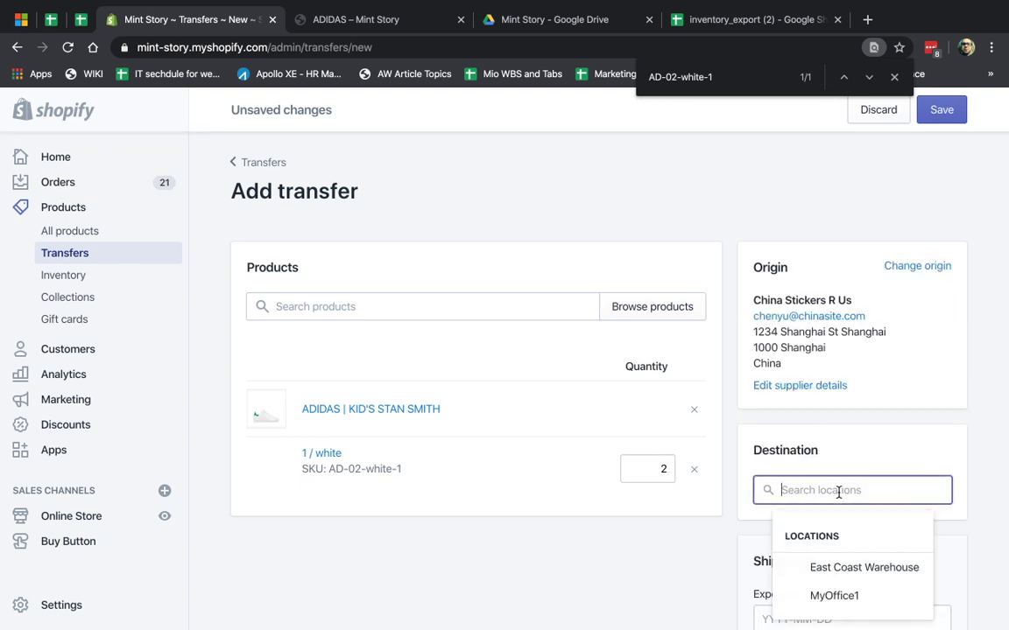
click(840, 564)
- Set the expected arrival to March 26, 2020 and save the transfer
scroll(694, 579, down, 5)
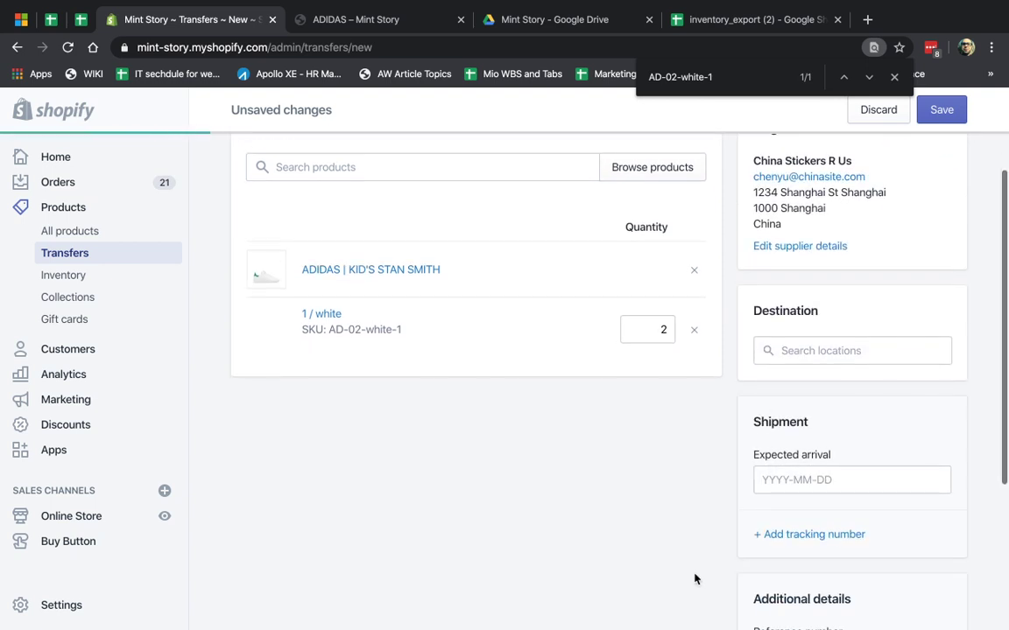
click(815, 382)
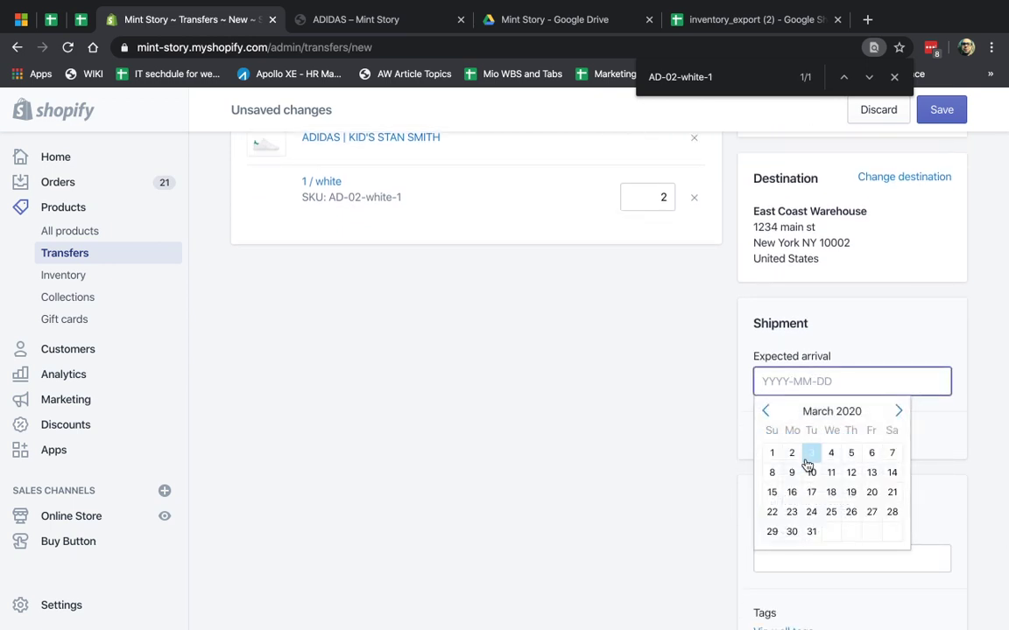
click(811, 453)
click(795, 378)
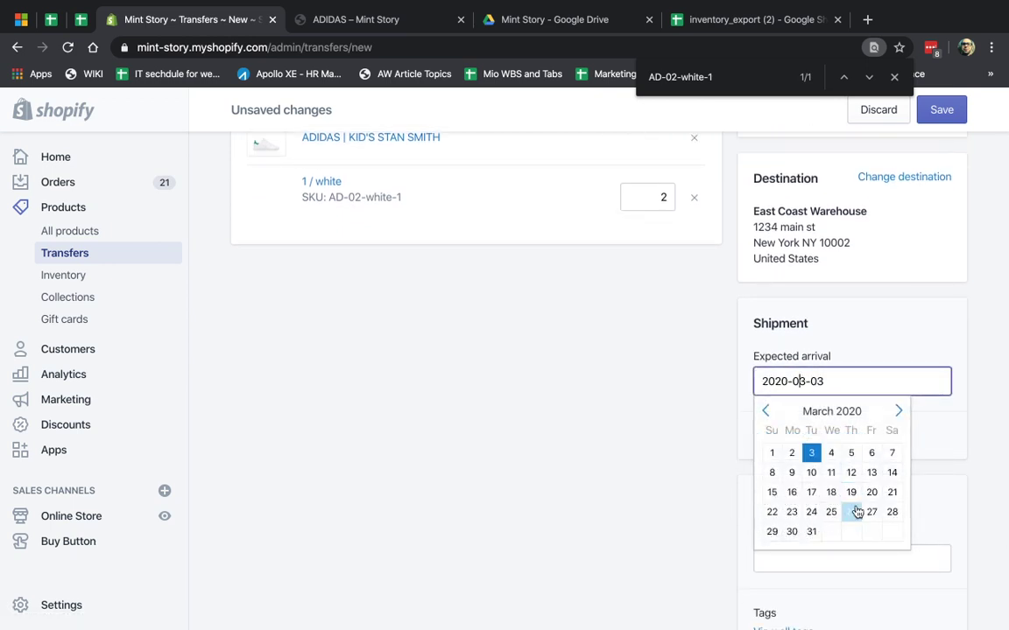
click(851, 450)
scroll(704, 403, down, 3)
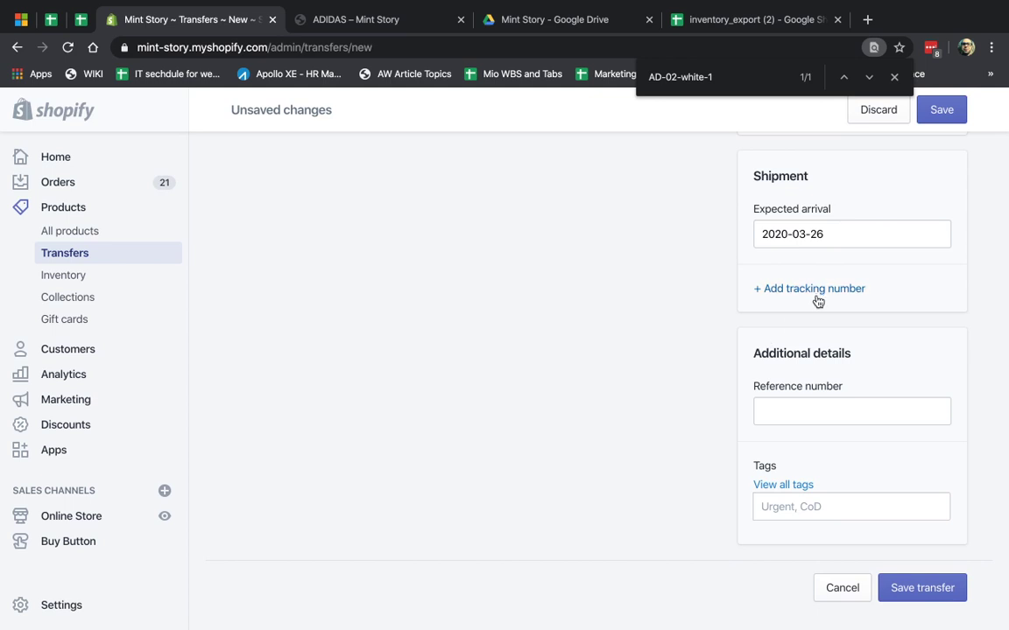
click(923, 588)
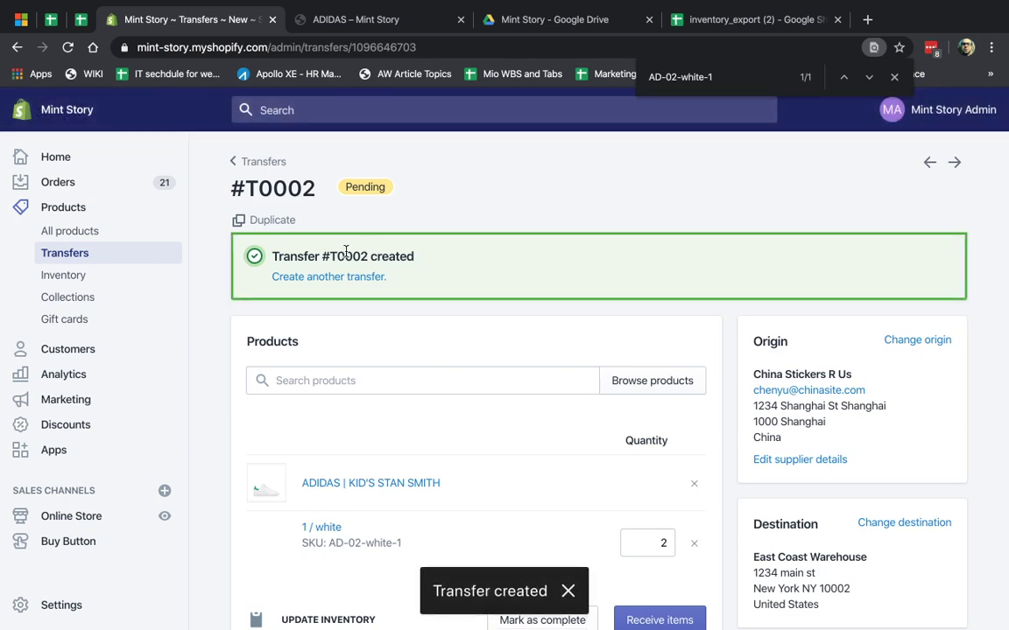
- Go to Inventory, where Kid's Stan Smith 1 / white shows 2 incoming at East Coast Warehouse
scroll(432, 379, down, 3)
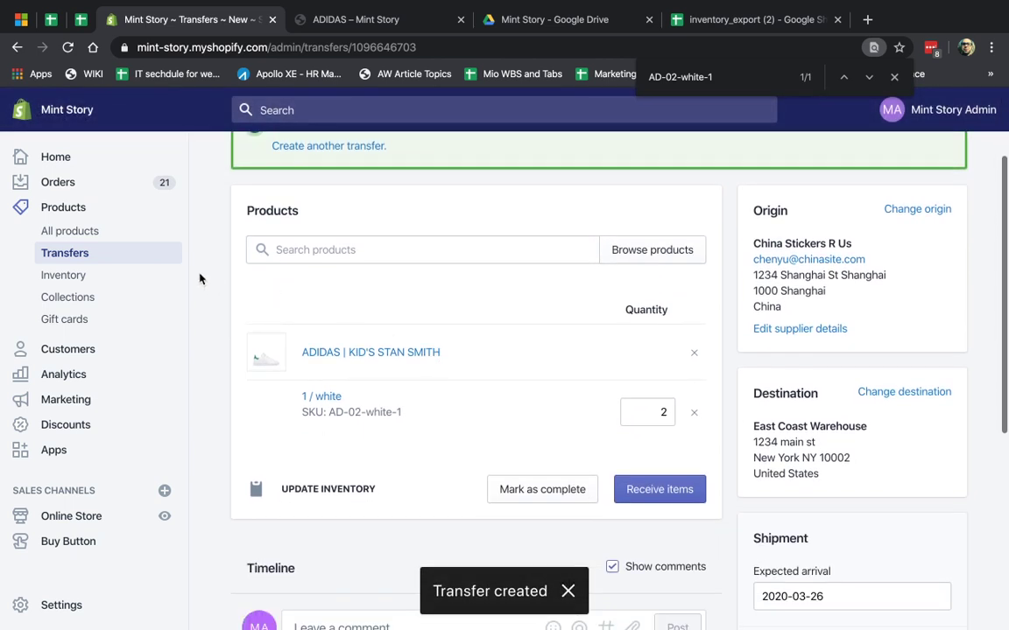
click(81, 276)
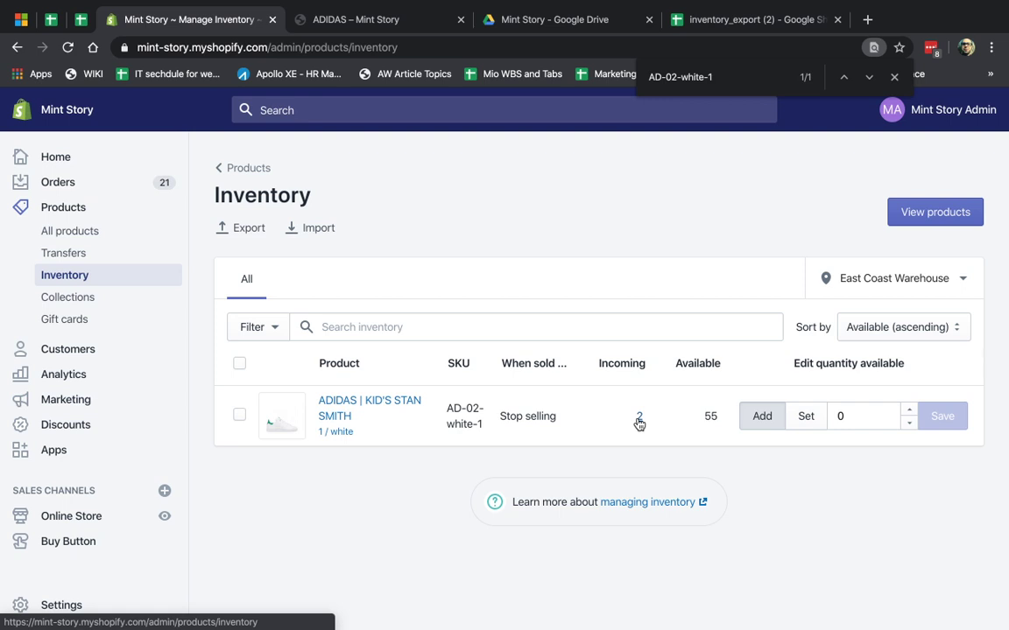
- Open transfer #T0002 from the Kid's Stan Smith 1 / white's 2 incoming units
click(638, 420)
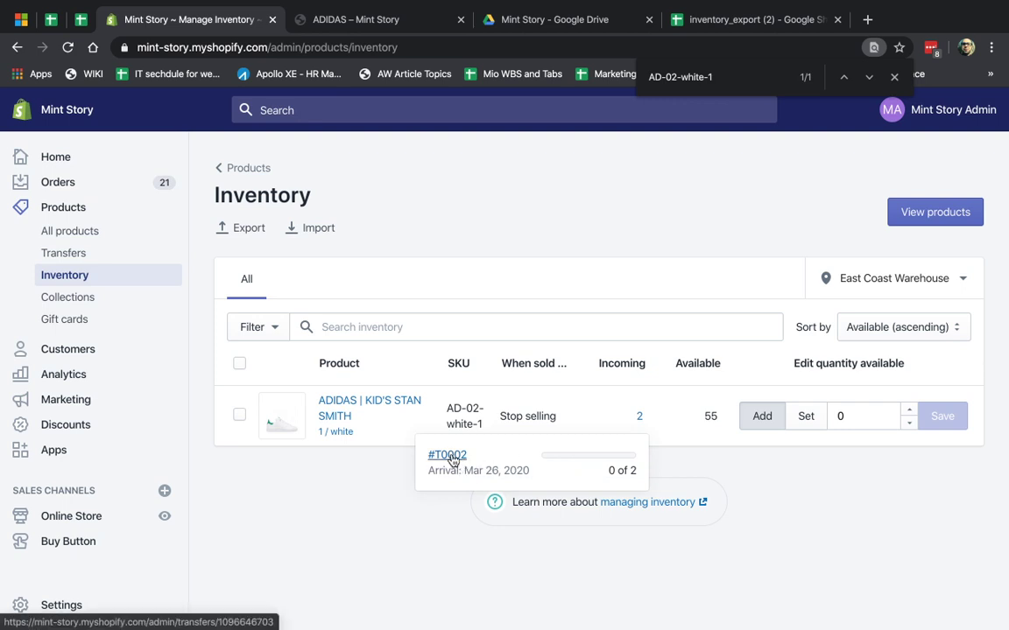
drag(431, 470, 450, 457)
click(448, 457)
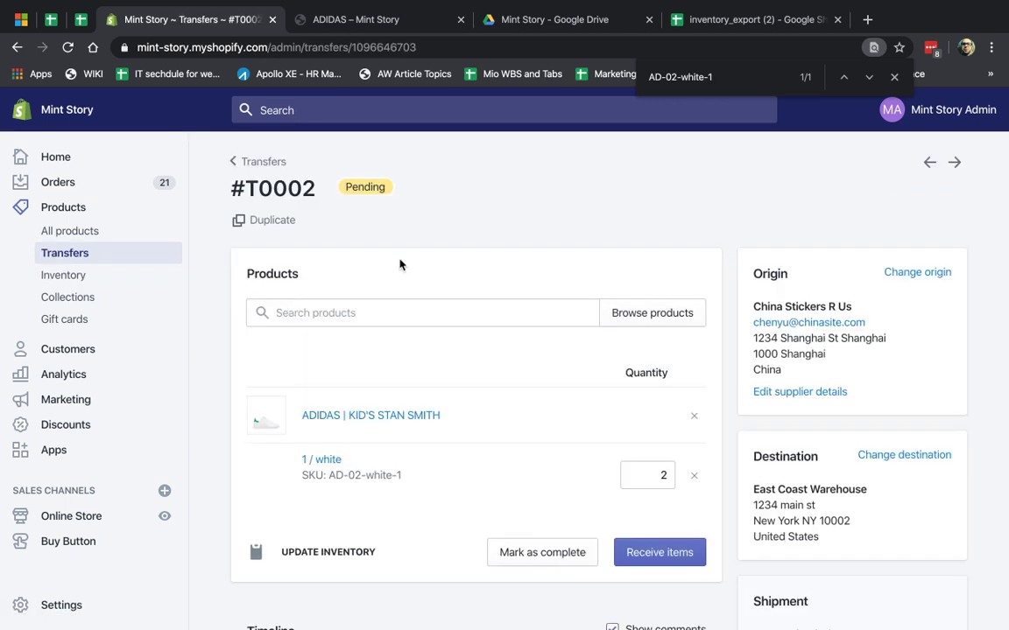
- Review transfer #T0002 and close the browser's find bar for AD-02-white-1
scroll(445, 570, down, 5)
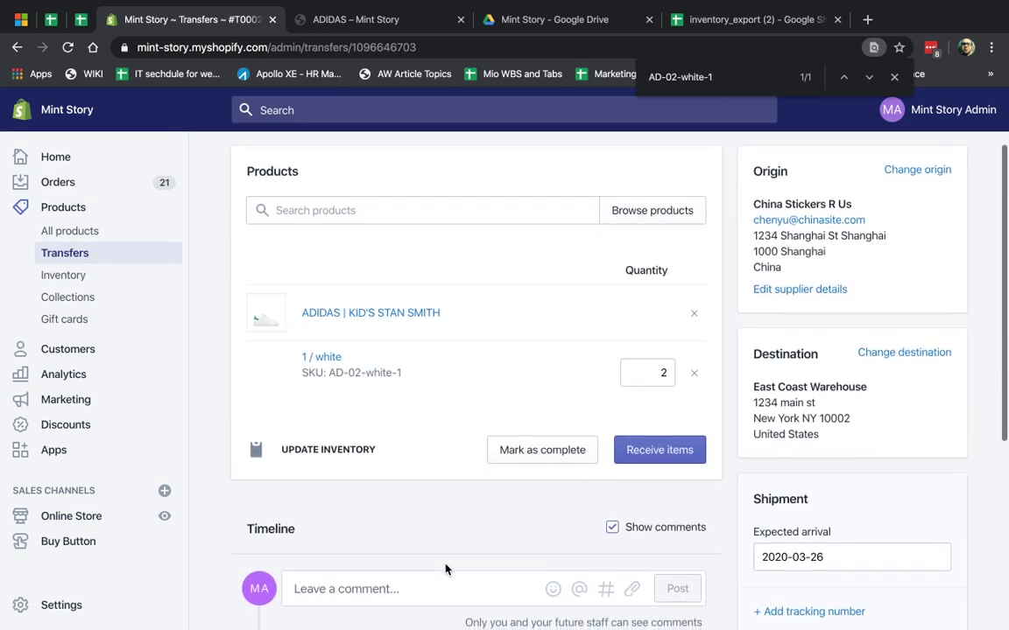
scroll(445, 551, up, 5)
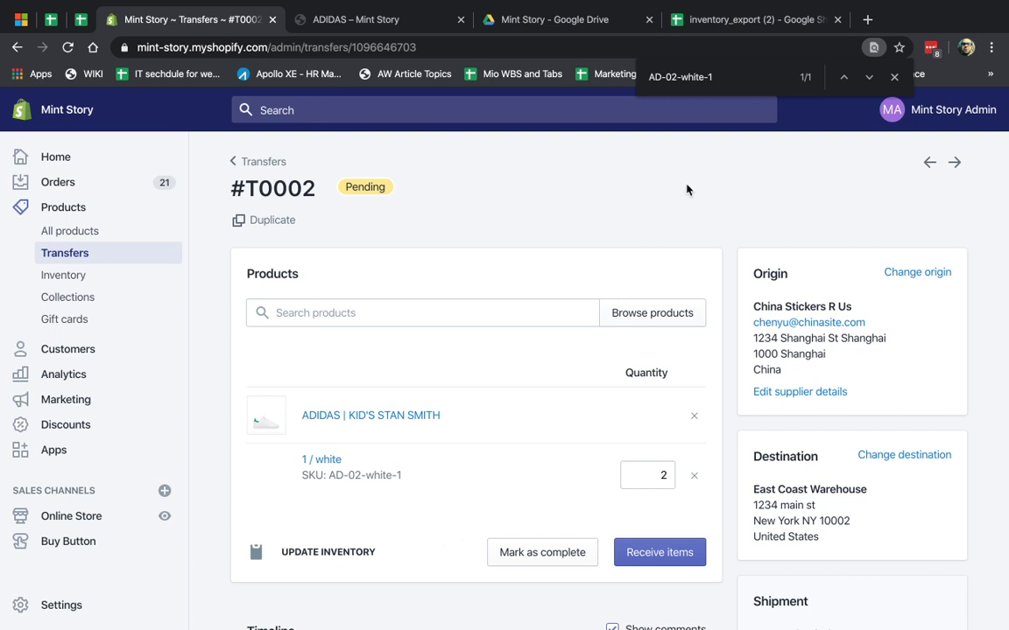
click(894, 77)
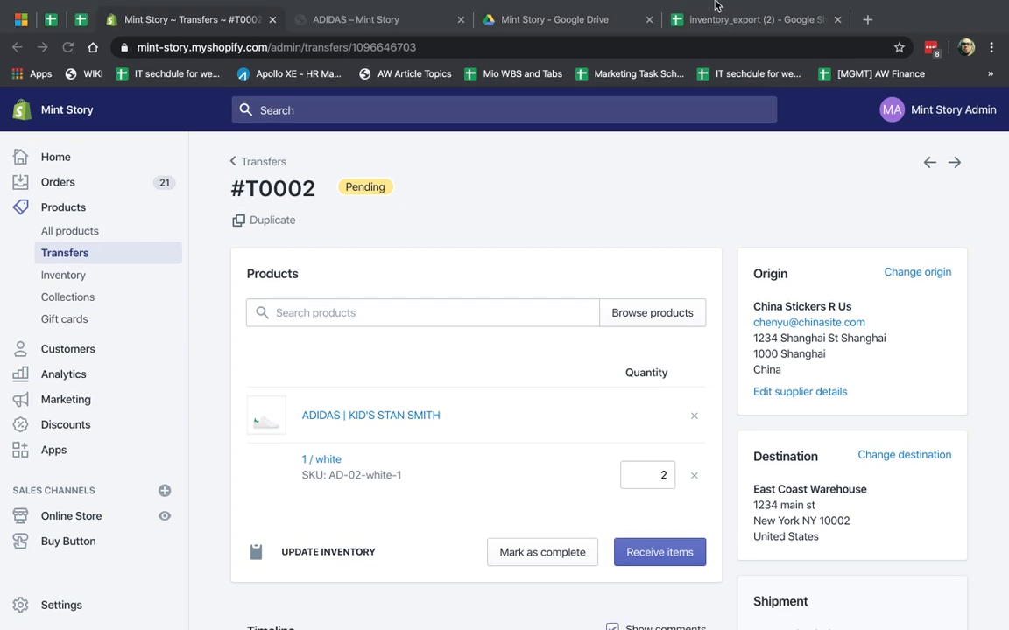
click(720, 9)
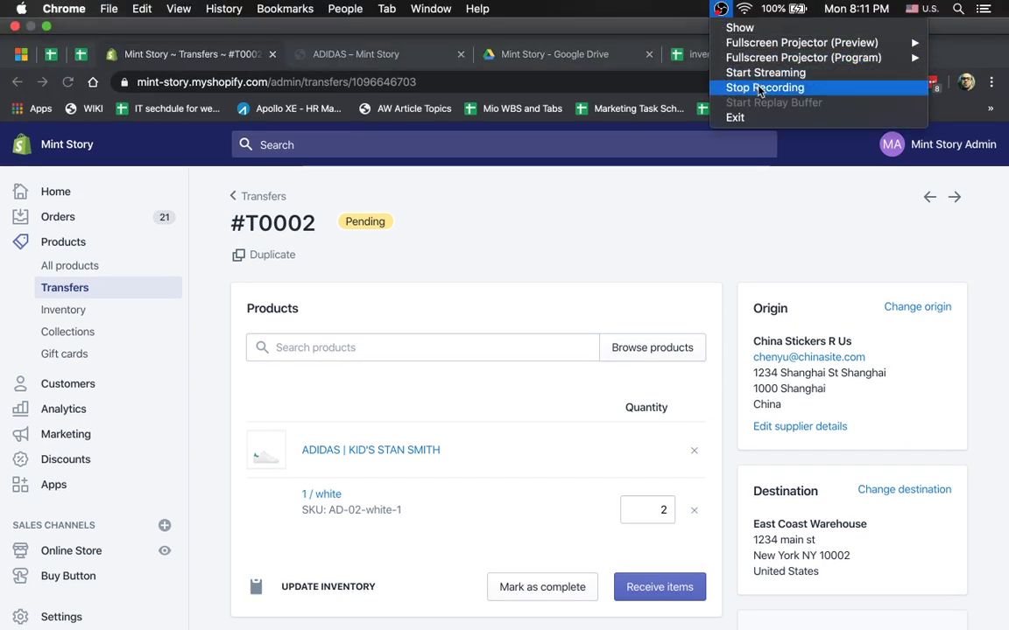